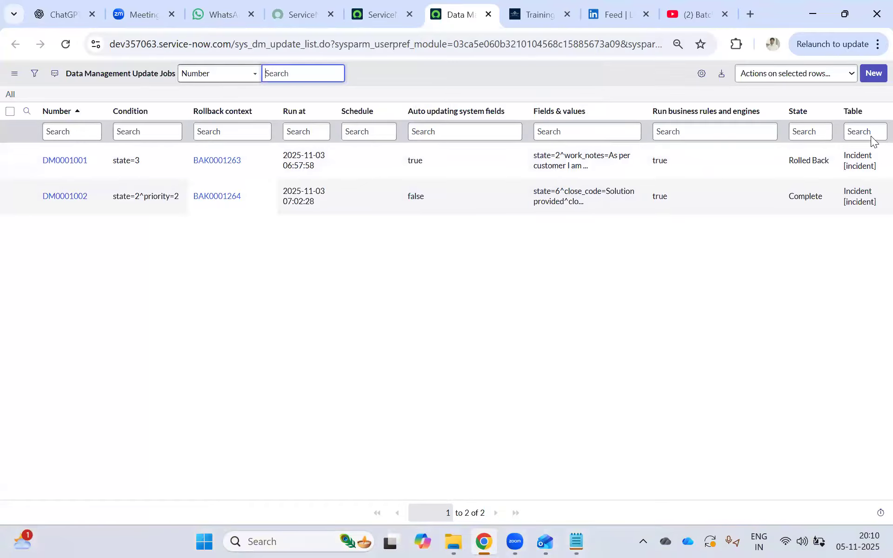
Create a new data management update job for the Incident [incident] table.
{"action": "left_click", "coordinate": [874, 75]}
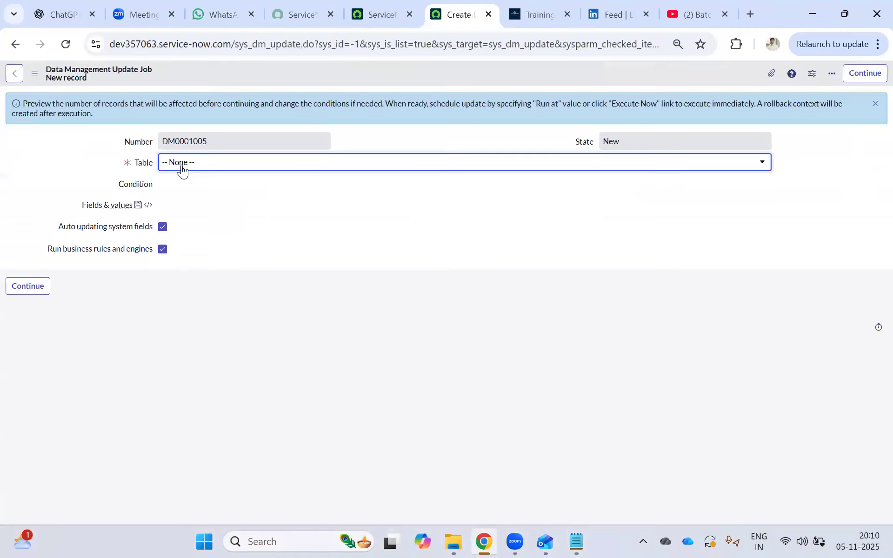
{"action": "left_click", "coordinate": [183, 162]}
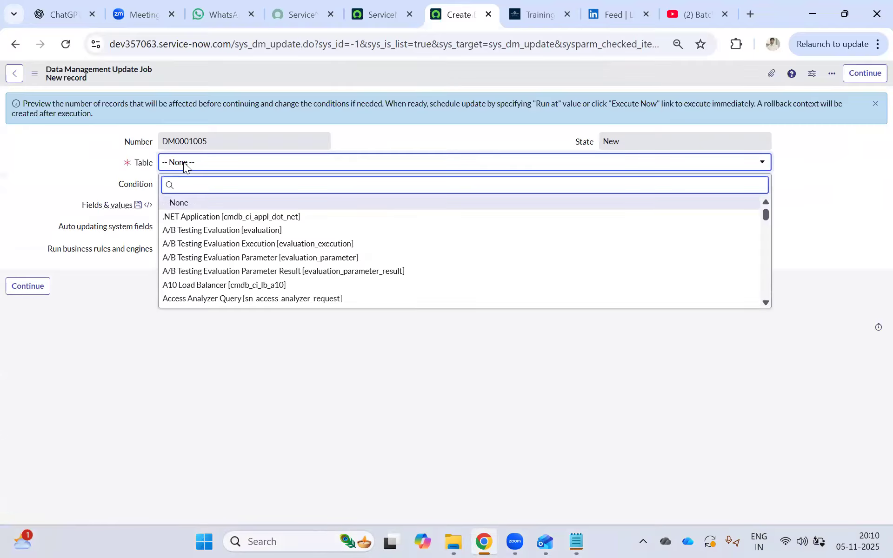
{"action": "type", "text": "incident"}
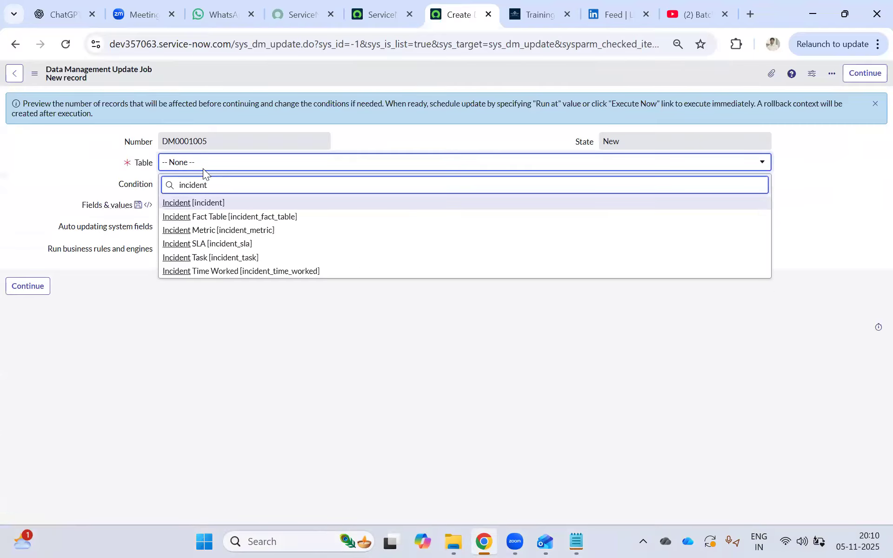
{"action": "left_click", "coordinate": [193, 203]}
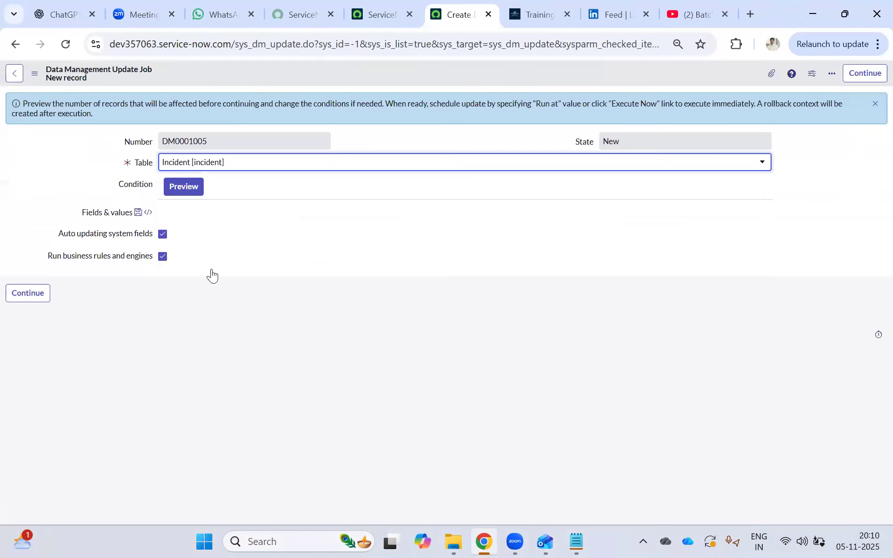
Set the job's condition to State is In Progress and preview the matching records.
{"action": "left_click", "coordinate": [228, 227]}
{"action": "type", "text": "stat"}
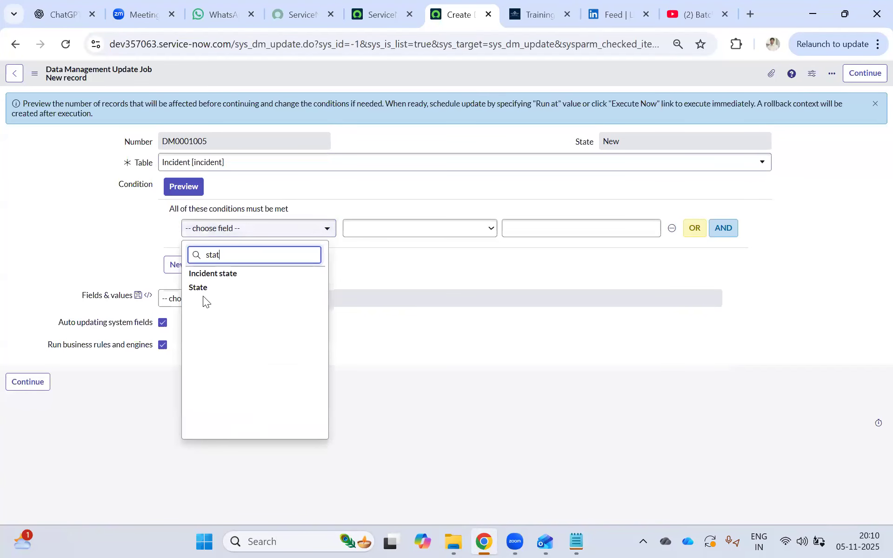
{"action": "left_click", "coordinate": [200, 289]}
{"action": "left_click", "coordinate": [530, 230]}
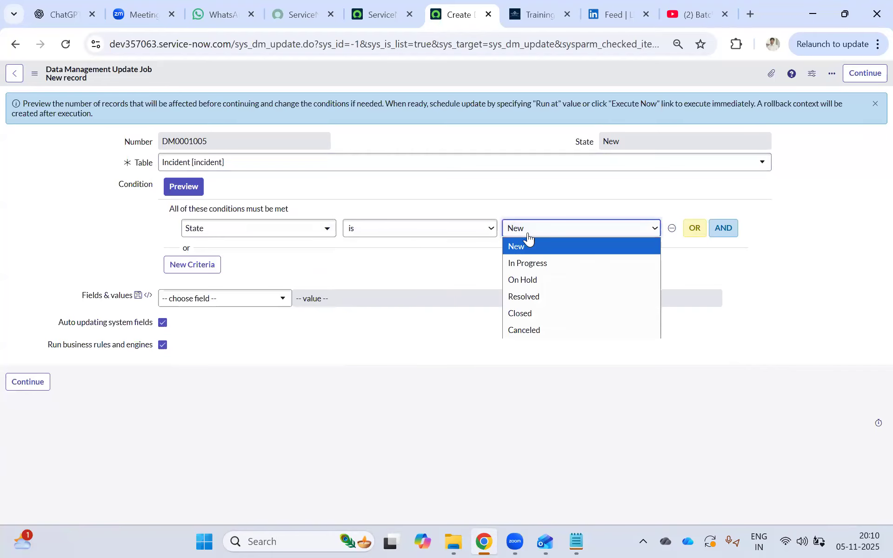
{"action": "left_click", "coordinate": [533, 264]}
{"action": "left_click", "coordinate": [185, 185]}
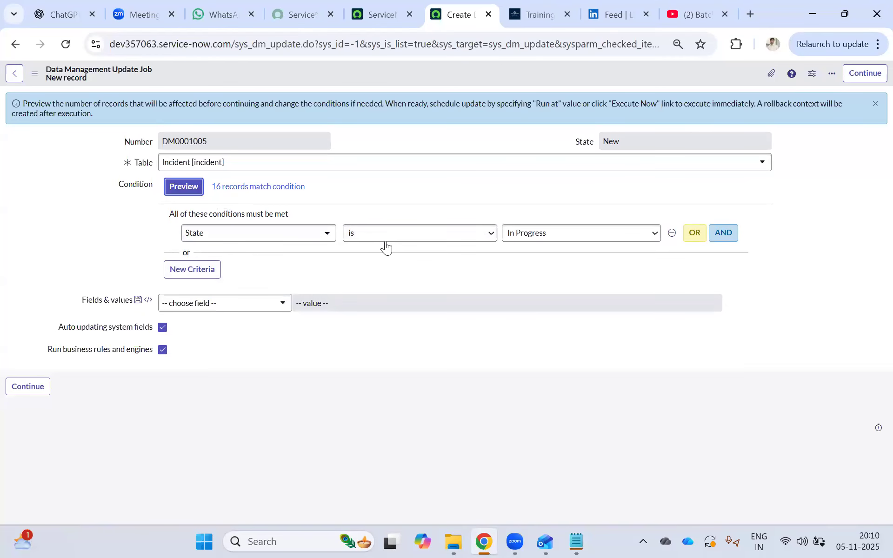
Add State to the fields and values the job updates, with the value On Hold.
{"action": "left_click", "coordinate": [196, 304]}
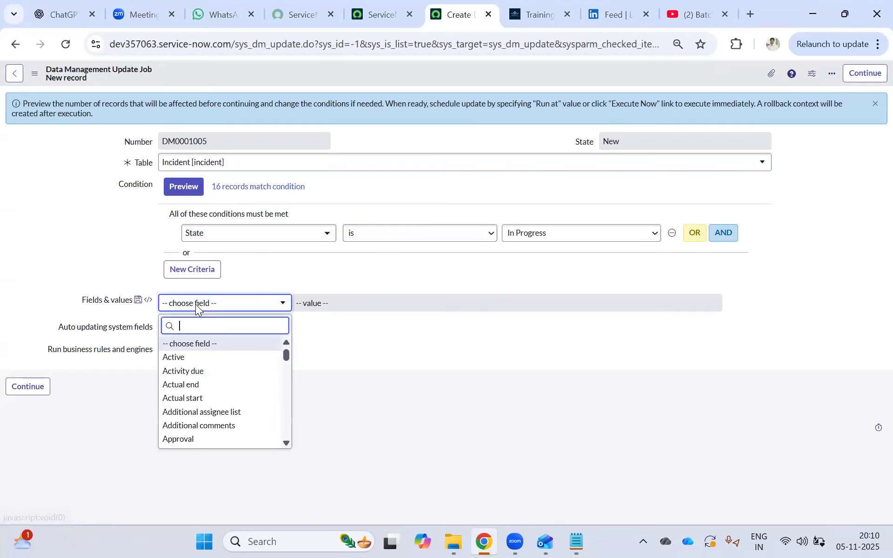
{"action": "type", "text": "stat"}
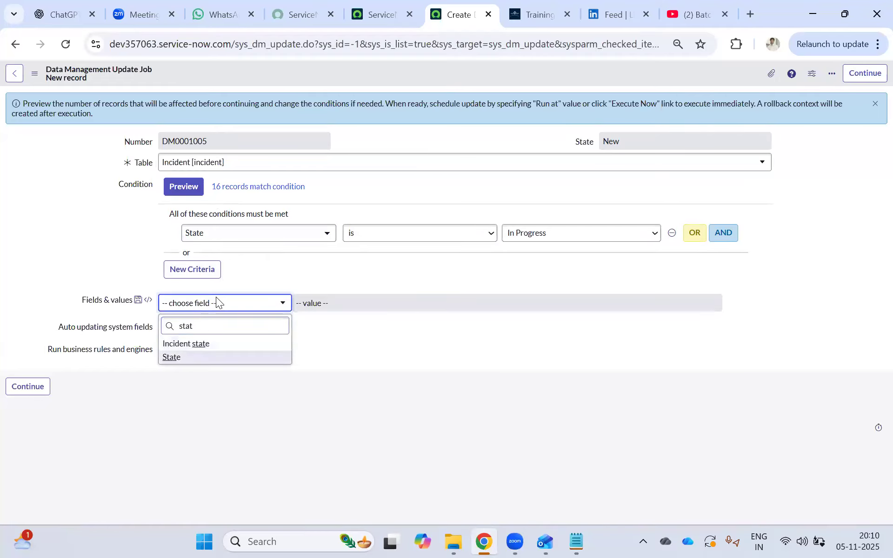
{"action": "key", "text": "Return"}
{"action": "left_click", "coordinate": [337, 308]}
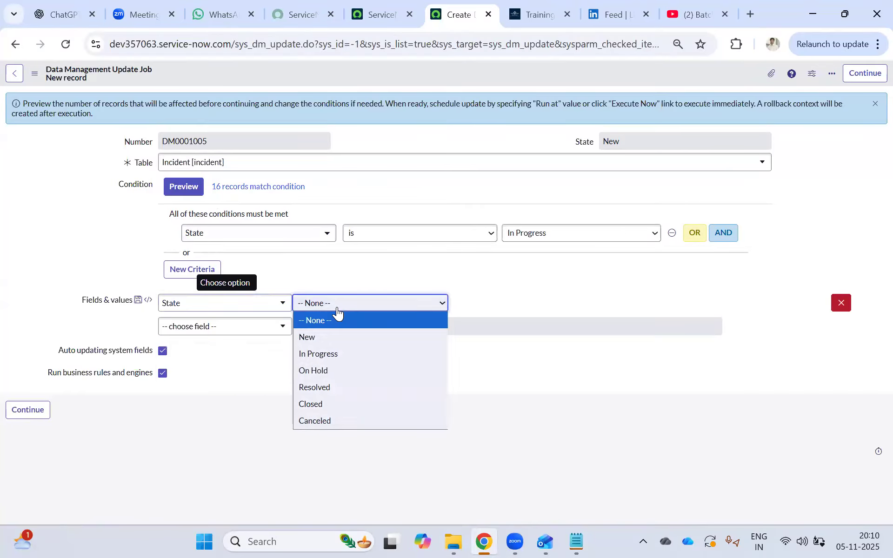
{"action": "left_click", "coordinate": [322, 371]}
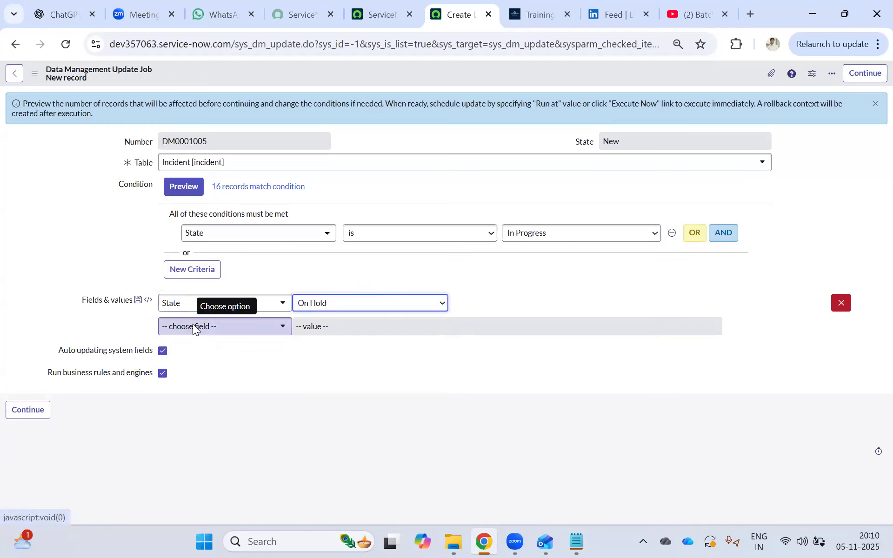
Add On hold reason to the job's fields and values, with the value Awaiting Caller.
{"action": "left_click", "coordinate": [192, 326]}
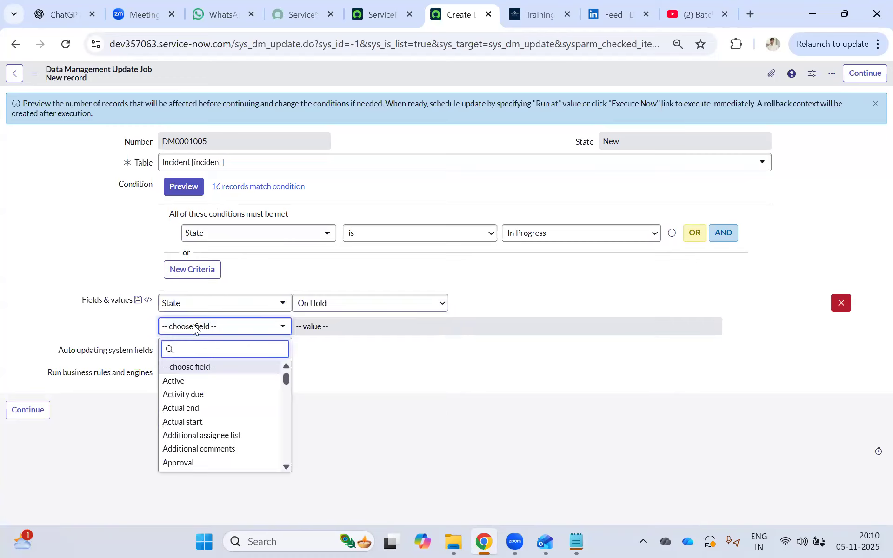
{"action": "type", "text": "pen"}
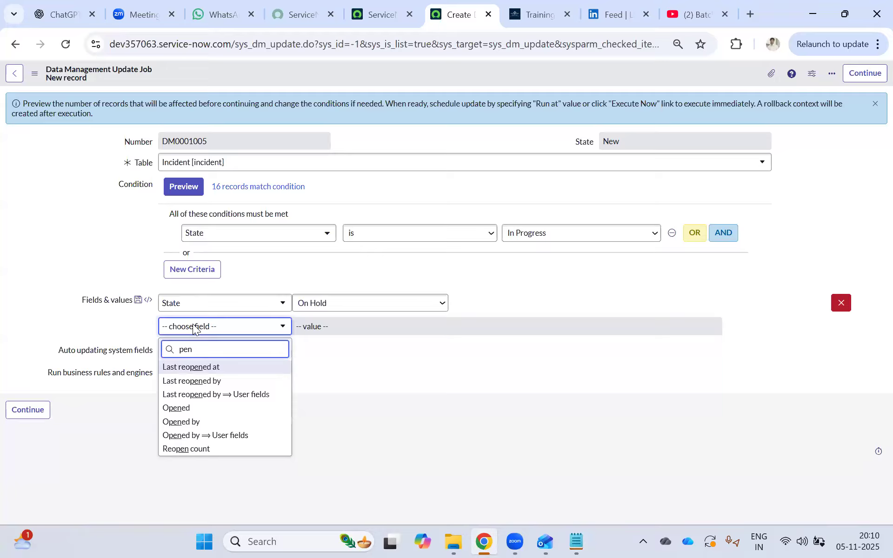
{"action": "type", "text": "din"}
{"action": "key", "text": "BackSpace"}
{"action": "key", "text": "BackSpace"}
{"action": "key", "text": "BackSpace"}
{"action": "key", "text": "BackSpace"}
{"action": "key", "text": "BackSpace"}
{"action": "type", "text": "o"}
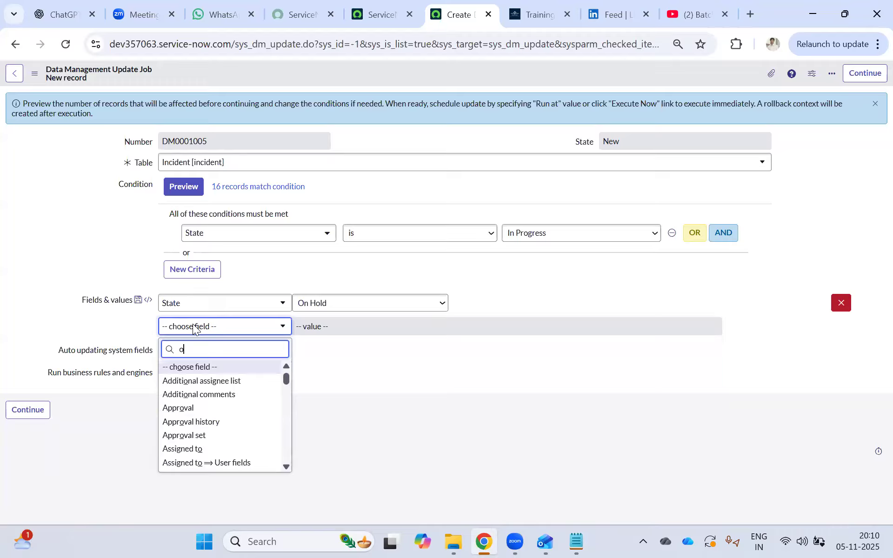
{"action": "type", "text": "nho"}
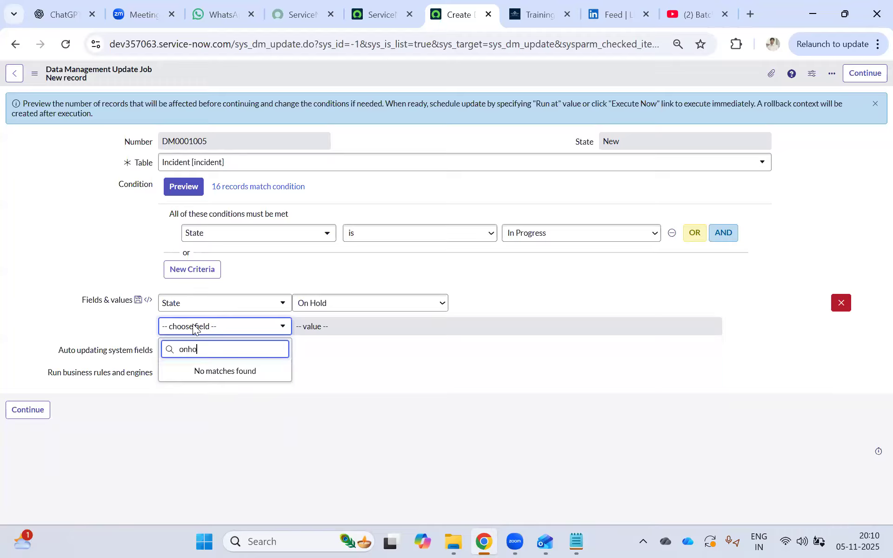
{"action": "key", "text": "BackSpace"}
{"action": "key", "text": "BackSpace"}
{"action": "key", "text": "BackSpace"}
{"action": "key", "text": "BackSpace"}
{"action": "type", "text": "hold"}
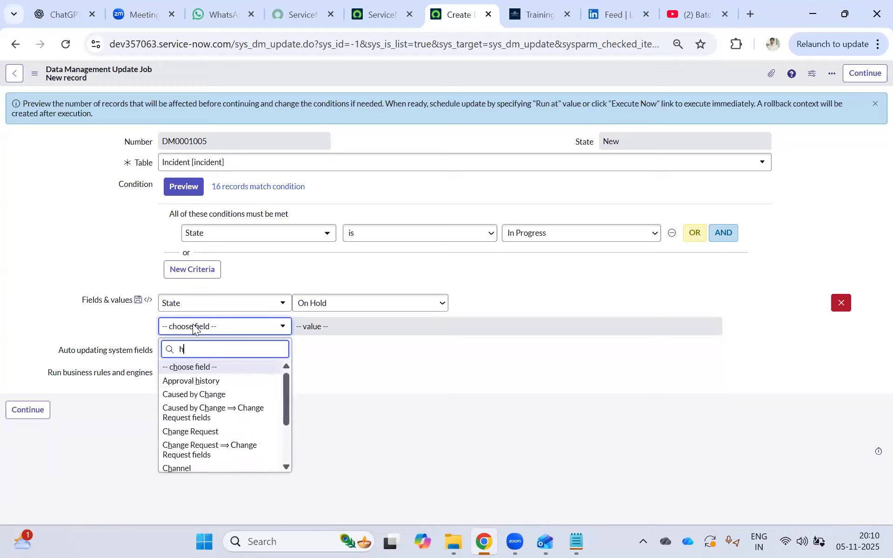
{"action": "left_click", "coordinate": [189, 368]}
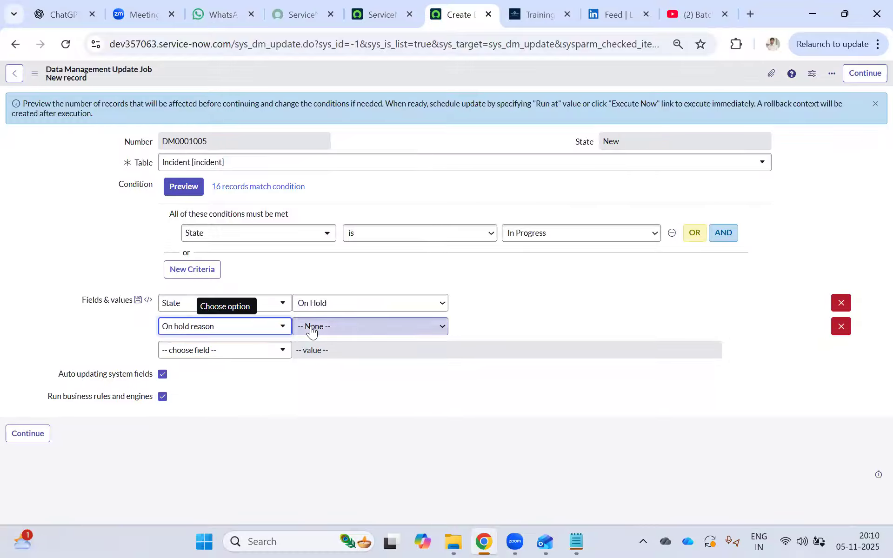
{"action": "left_click", "coordinate": [311, 331]}
{"action": "left_click", "coordinate": [313, 361]}
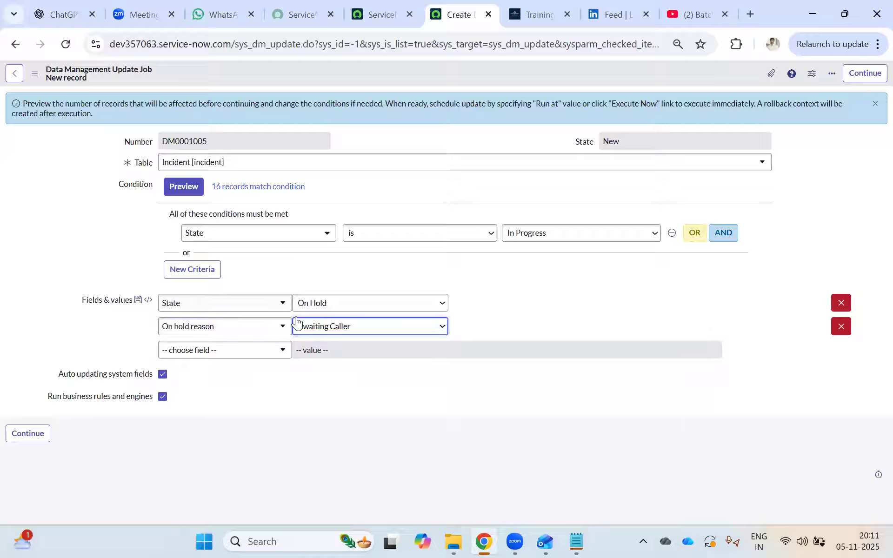
Add Comments and Work notes to the job's fields and values, with the text "As per customer requirement we are updating".
{"action": "left_click", "coordinate": [199, 351]}
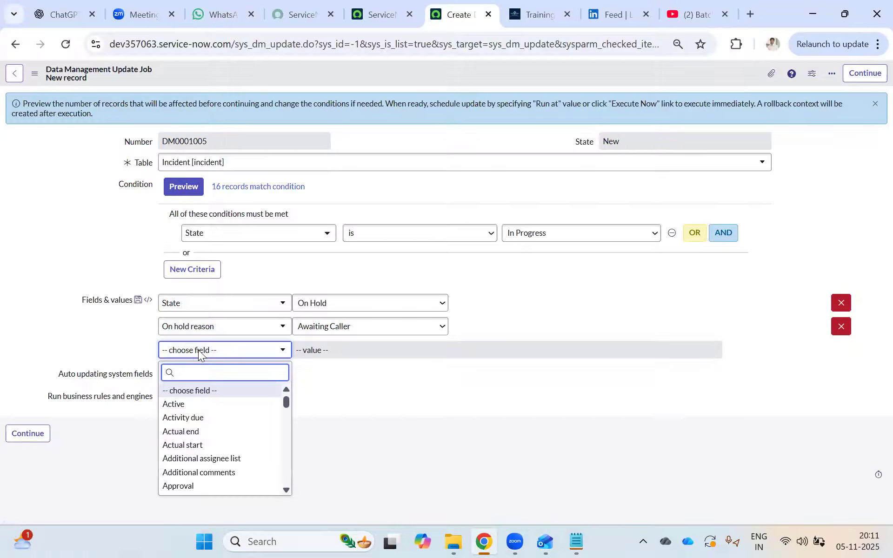
{"action": "type", "text": "work"}
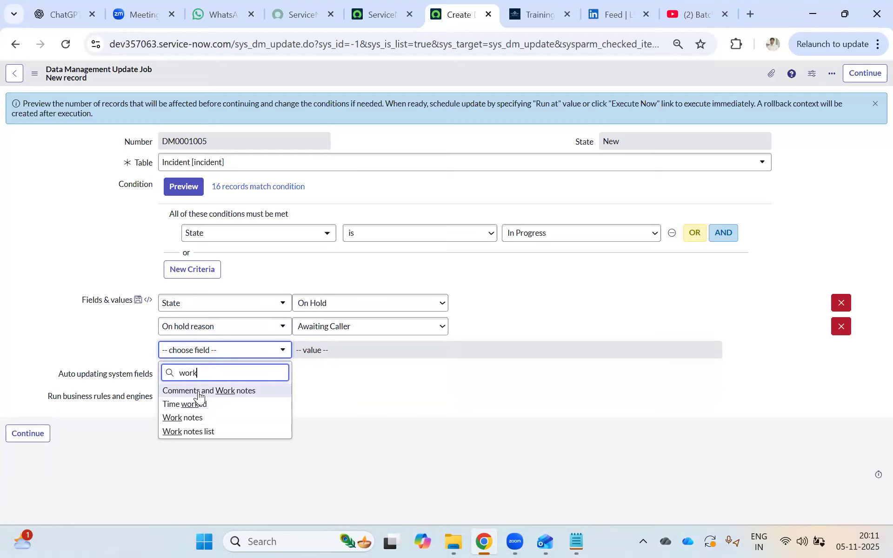
{"action": "left_click", "coordinate": [239, 390]}
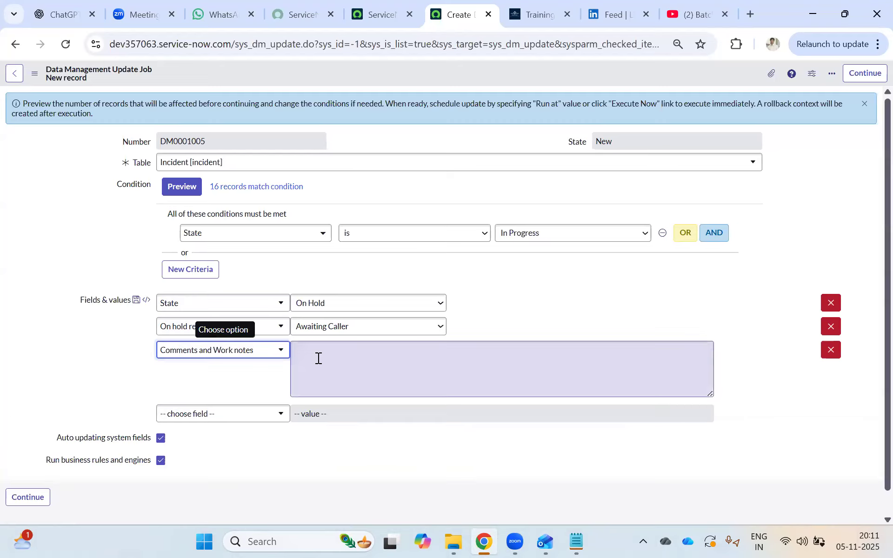
{"action": "left_click", "coordinate": [319, 359]}
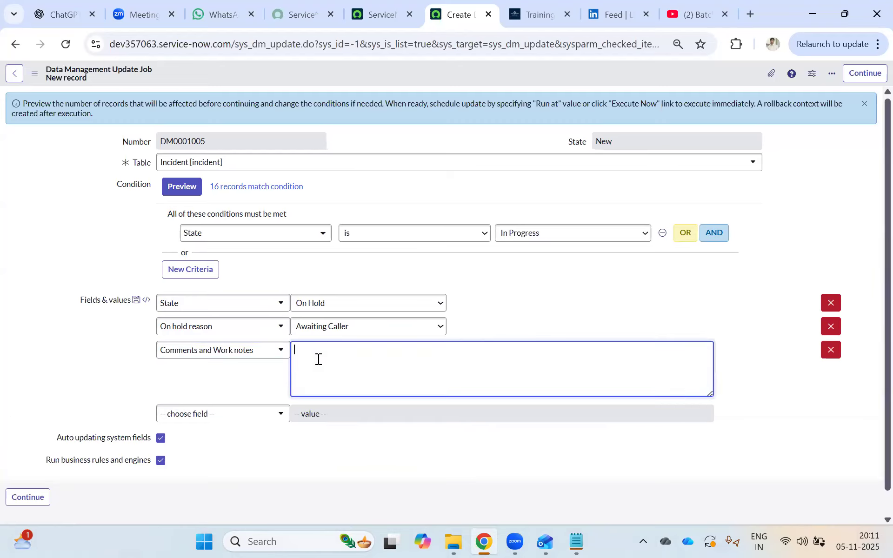
{"action": "type", "text": "As per customer requirement we are updating"}
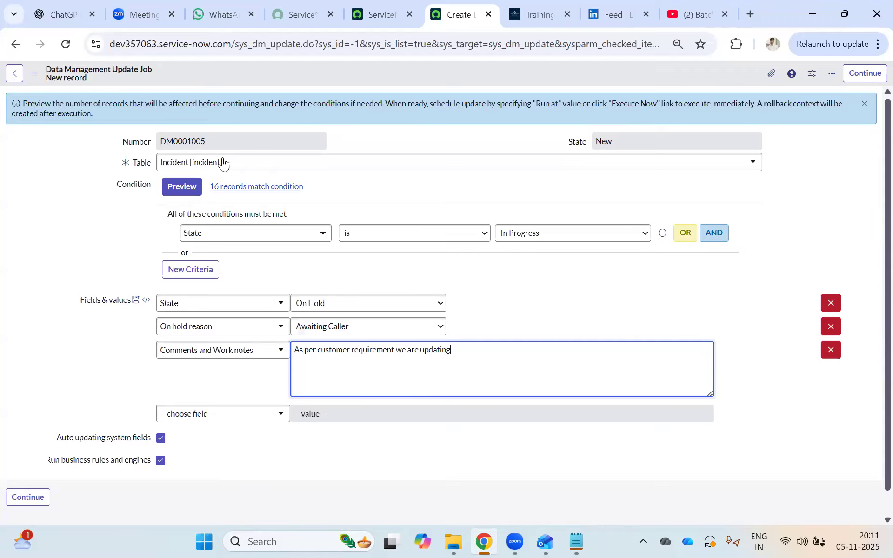
Open the matching incidents in a separate tab and examine their state and update details alongside the job's settings.
{"action": "middle_click", "coordinate": [253, 187]}
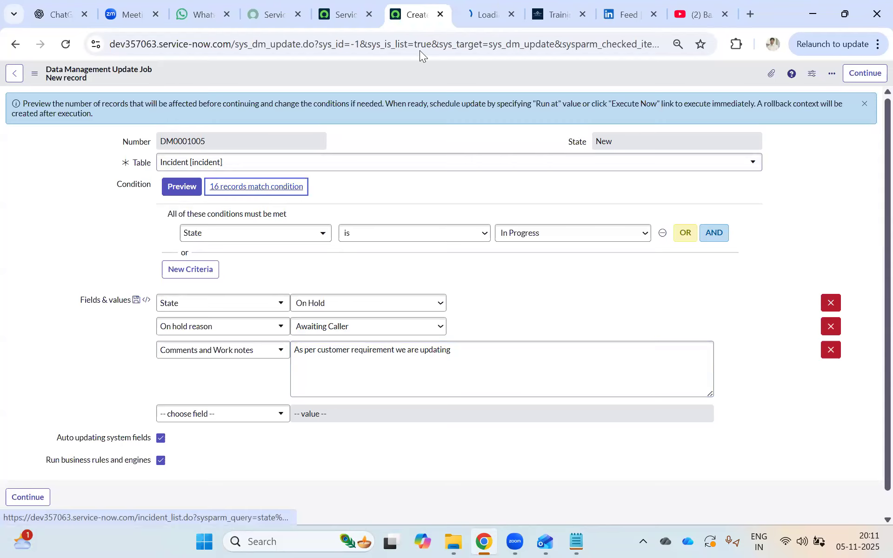
{"action": "left_click", "coordinate": [486, 15]}
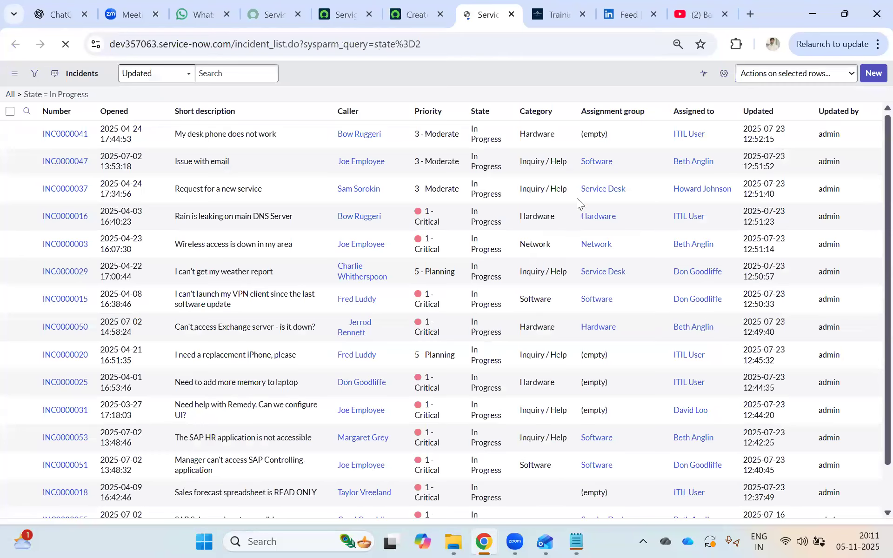
{"action": "scroll", "coordinate": [426, 356], "scroll_direction": "down", "scroll_amount": 3}
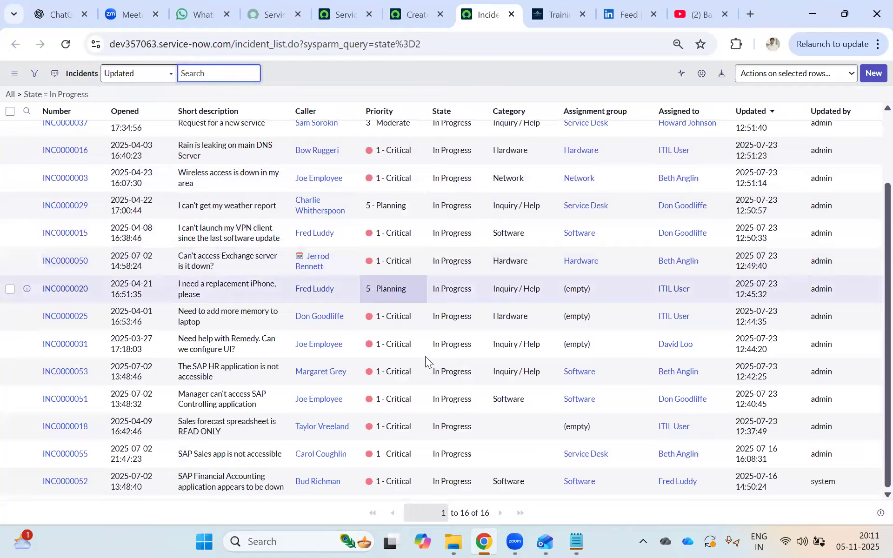
{"action": "scroll", "coordinate": [431, 352], "scroll_direction": "up", "scroll_amount": 3}
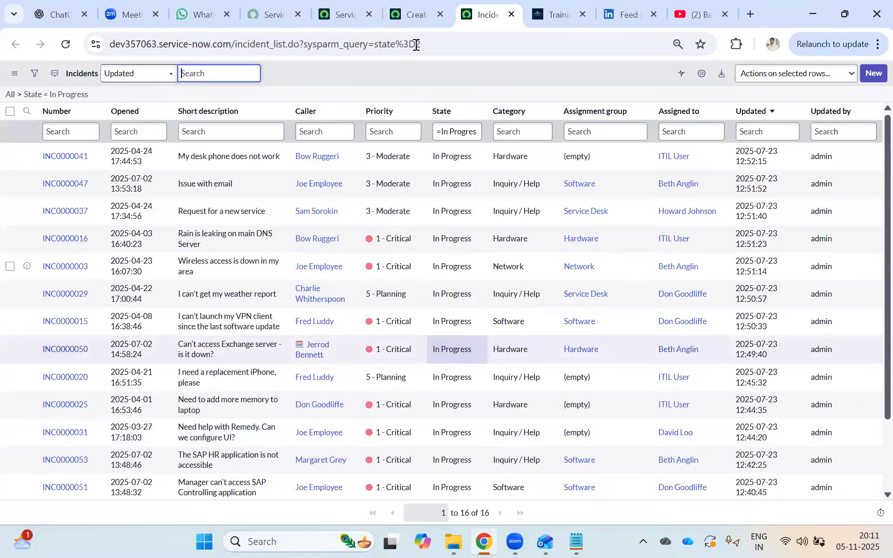
{"action": "left_click", "coordinate": [408, 11]}
{"action": "scroll", "coordinate": [112, 385], "scroll_direction": "down", "scroll_amount": 1}
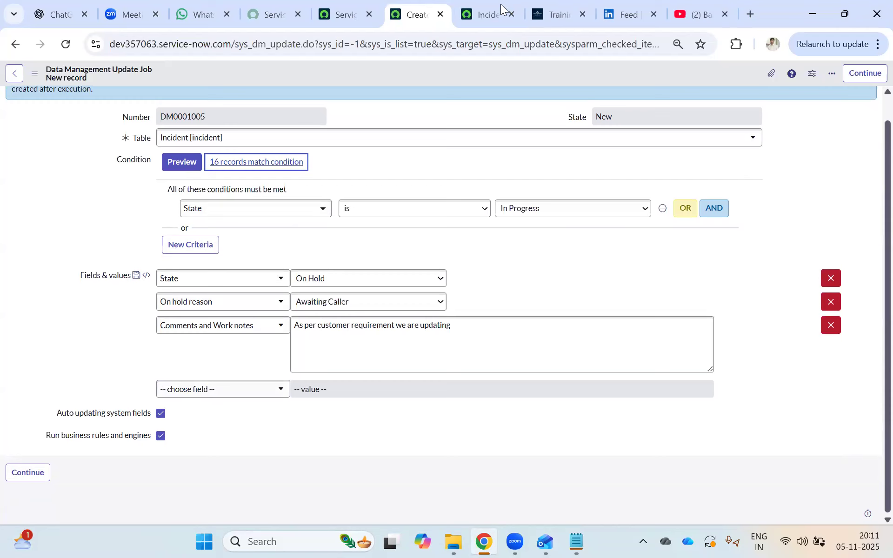
{"action": "left_click", "coordinate": [486, 15]}
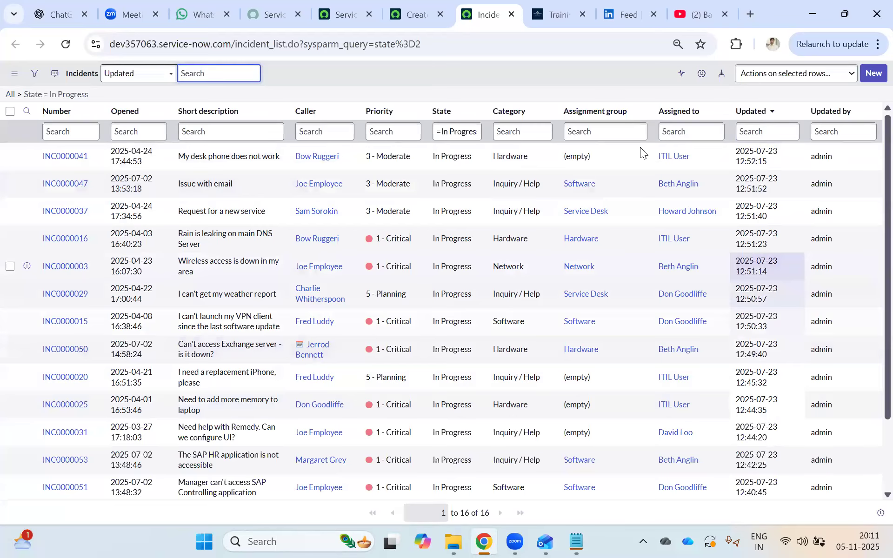
{"action": "left_click", "coordinate": [412, 14]}
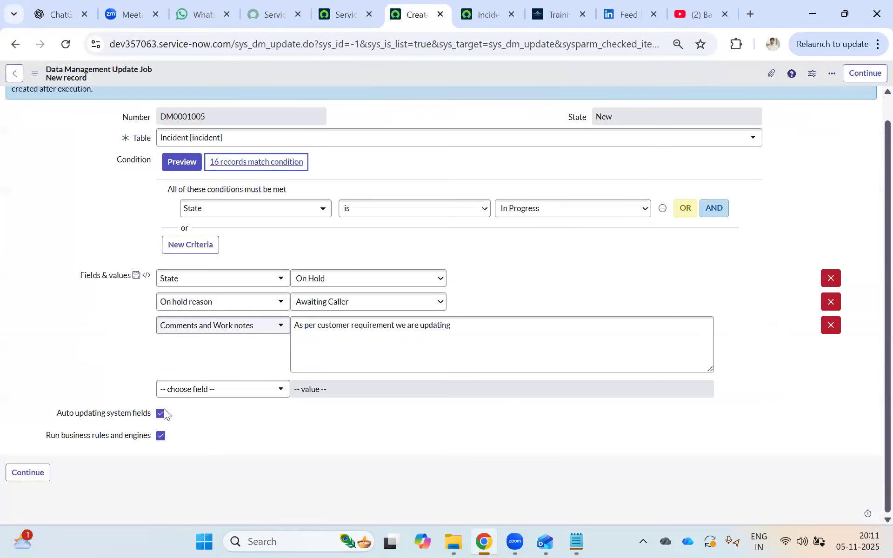
{"action": "left_click", "coordinate": [486, 18]}
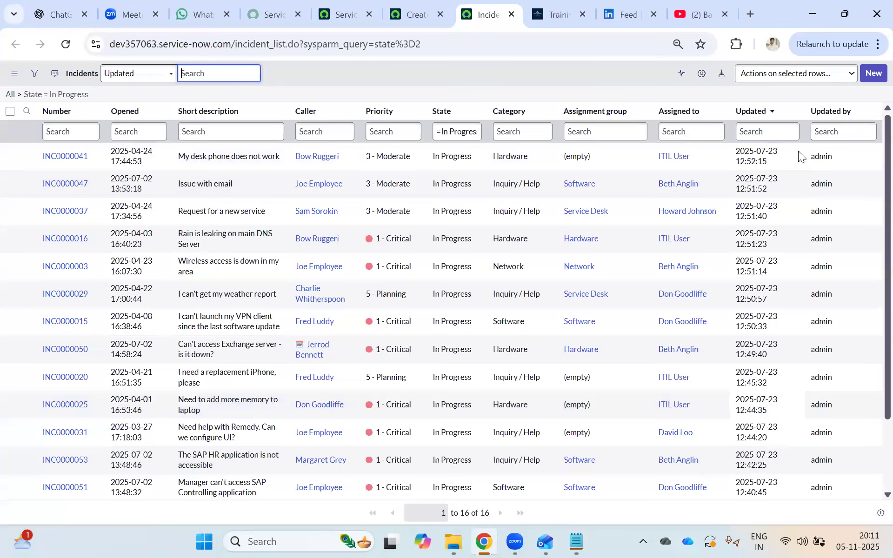
{"action": "left_click", "coordinate": [417, 13]}
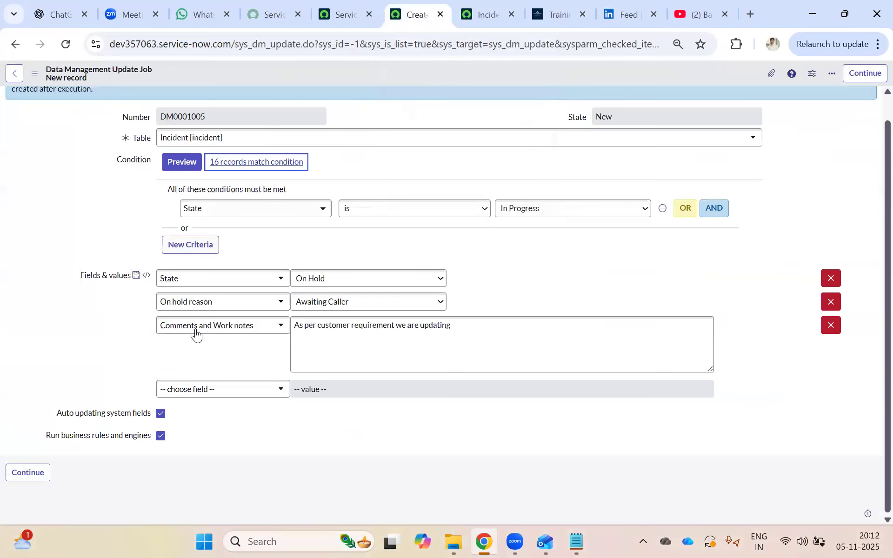
{"action": "left_click", "coordinate": [161, 414]}
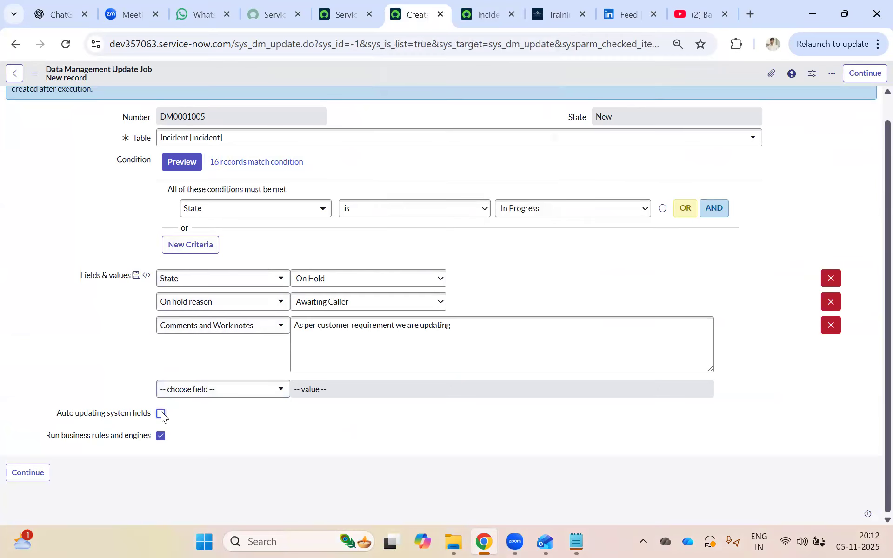
{"action": "left_click", "coordinate": [161, 414]}
{"action": "left_click", "coordinate": [201, 436]}
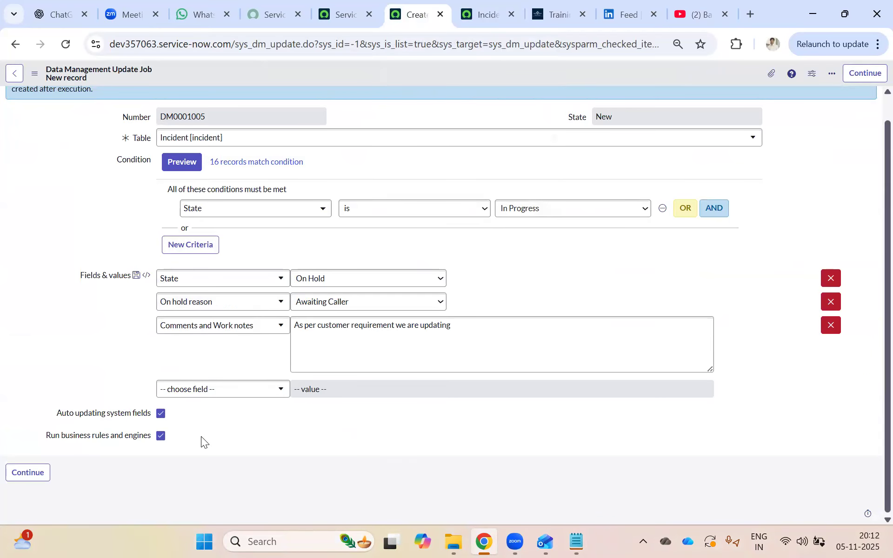
Switch back to the list of incidents that match the job's condition.
{"action": "left_click", "coordinate": [479, 9]}
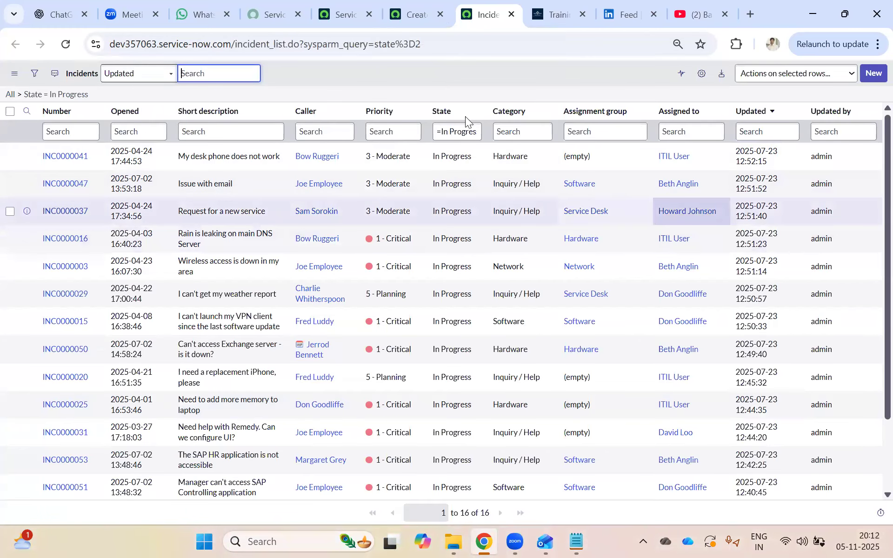
Return to the new update job form and continue with the entered condition and field values to save the job.
{"action": "left_click", "coordinate": [357, 11]}
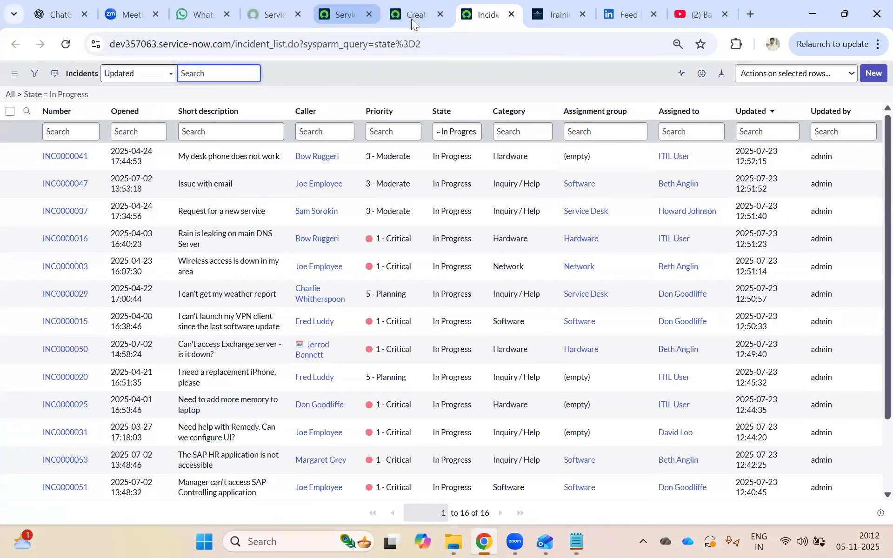
{"action": "left_click", "coordinate": [409, 14]}
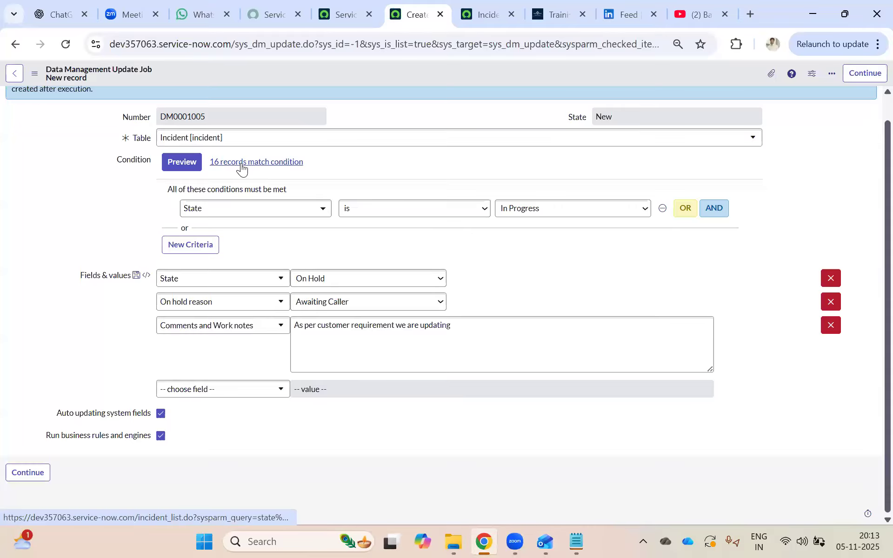
{"action": "left_click", "coordinate": [481, 6]}
{"action": "left_click", "coordinate": [398, 16]}
{"action": "left_click", "coordinate": [37, 478]}
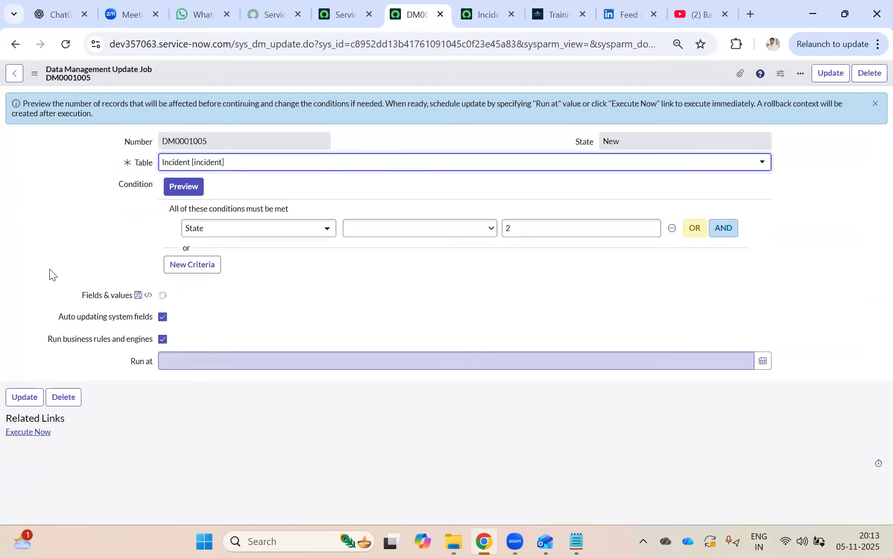
{"action": "scroll", "coordinate": [48, 302], "scroll_direction": "down", "scroll_amount": 2}
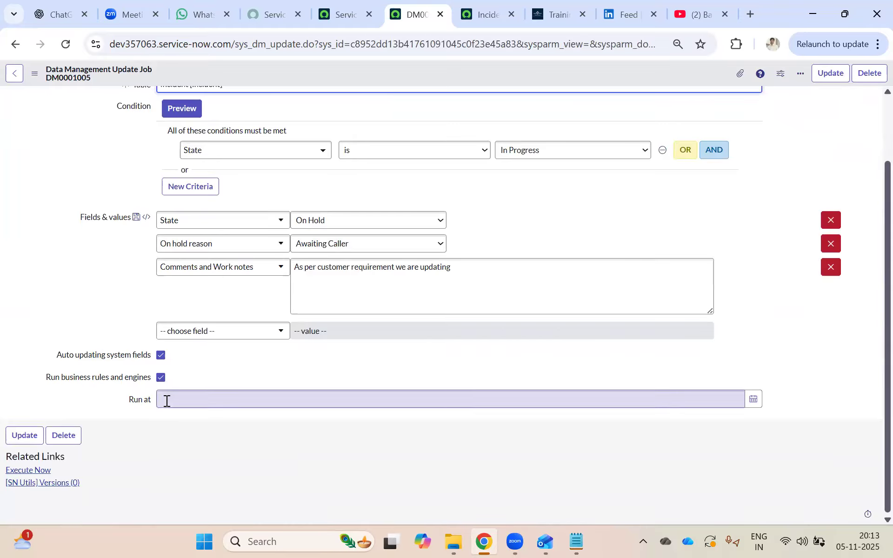
{"action": "left_click", "coordinate": [754, 400]}
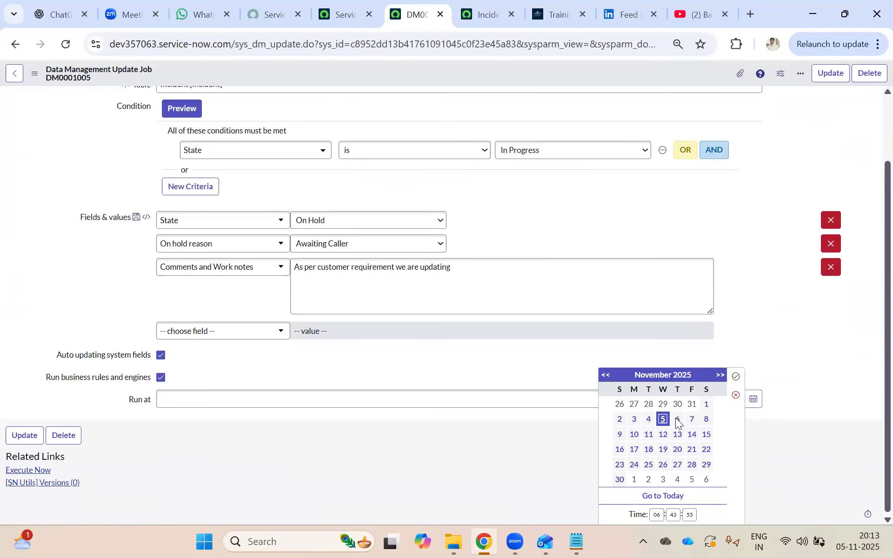
{"action": "left_click", "coordinate": [677, 421]}
{"action": "left_click", "coordinate": [736, 376]}
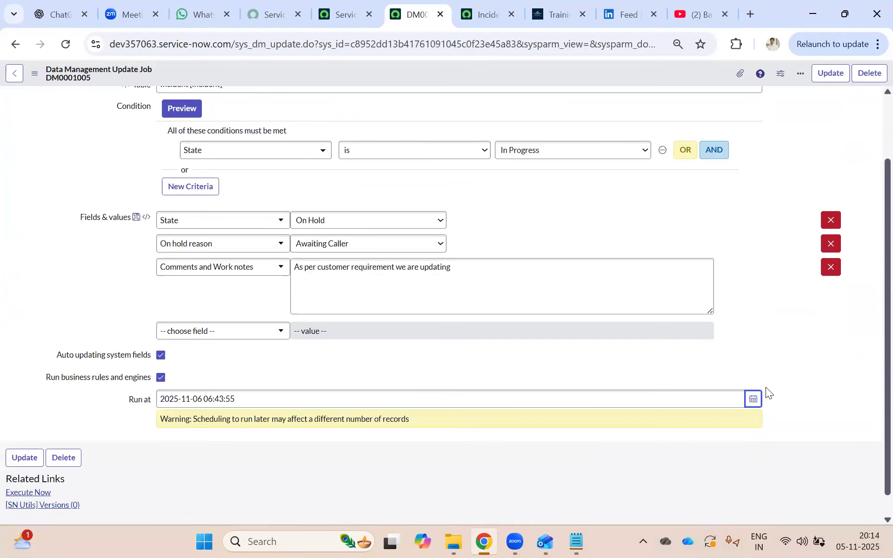
{"action": "triple_click", "coordinate": [258, 407]}
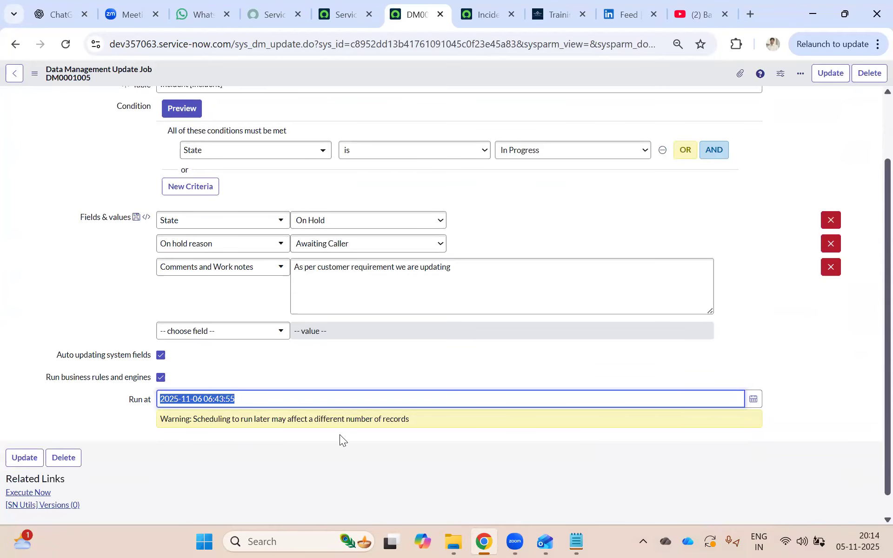
{"action": "key", "text": "BackSpace"}
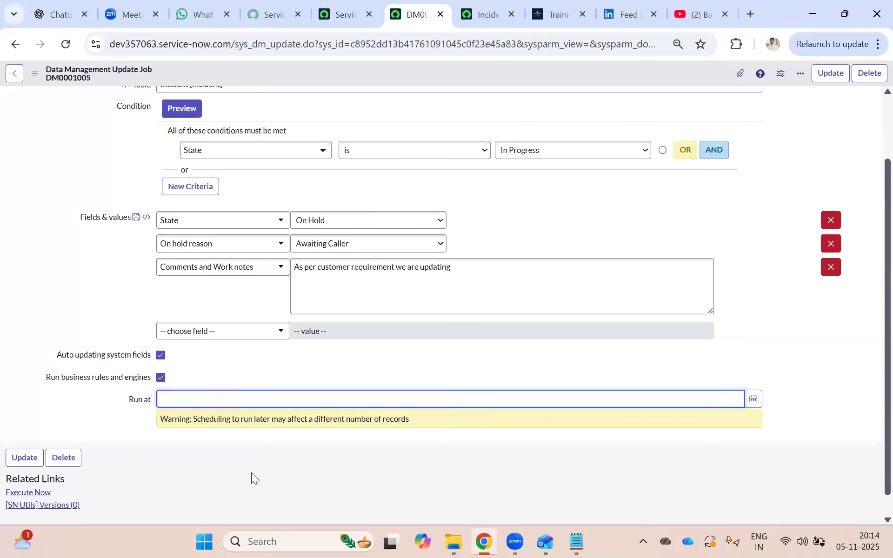
Execute the update job immediately and confirm updating all matching records.
{"action": "scroll", "coordinate": [148, 367], "scroll_direction": "down", "scroll_amount": 1}
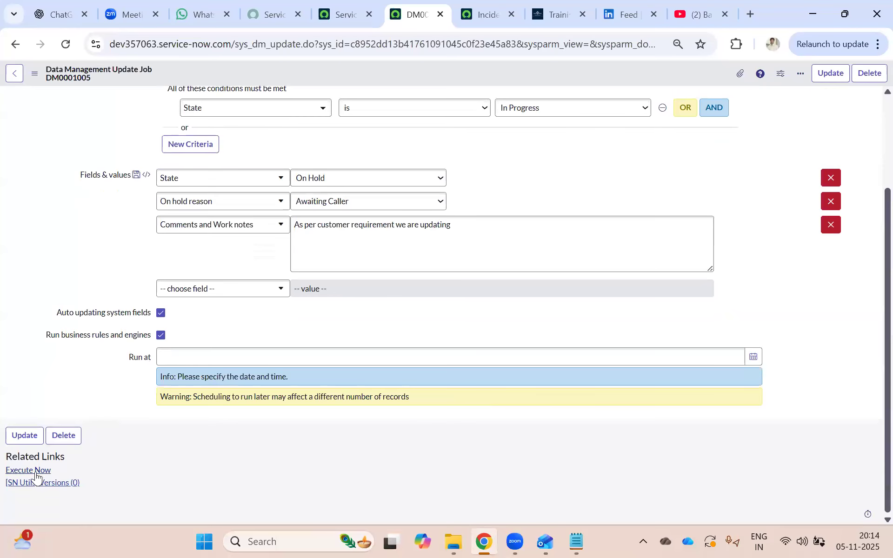
{"action": "left_click", "coordinate": [29, 471]}
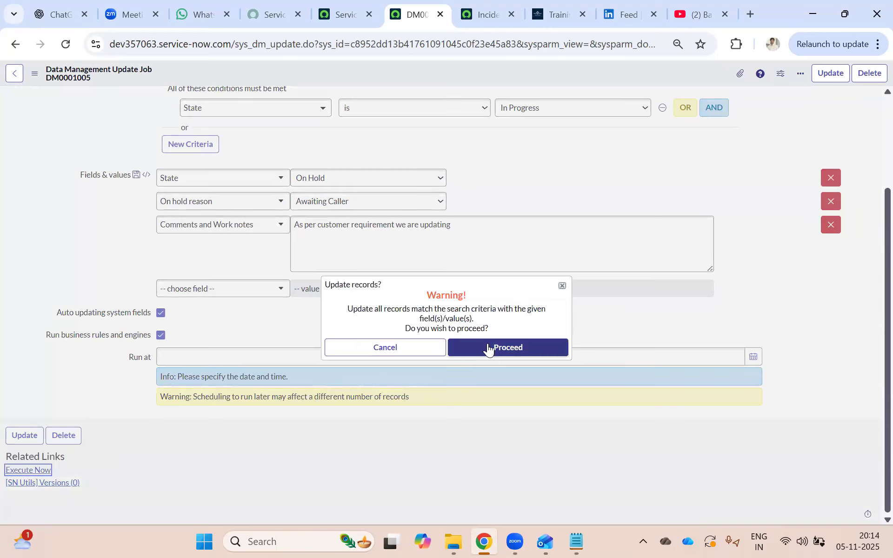
{"action": "left_click", "coordinate": [487, 349]}
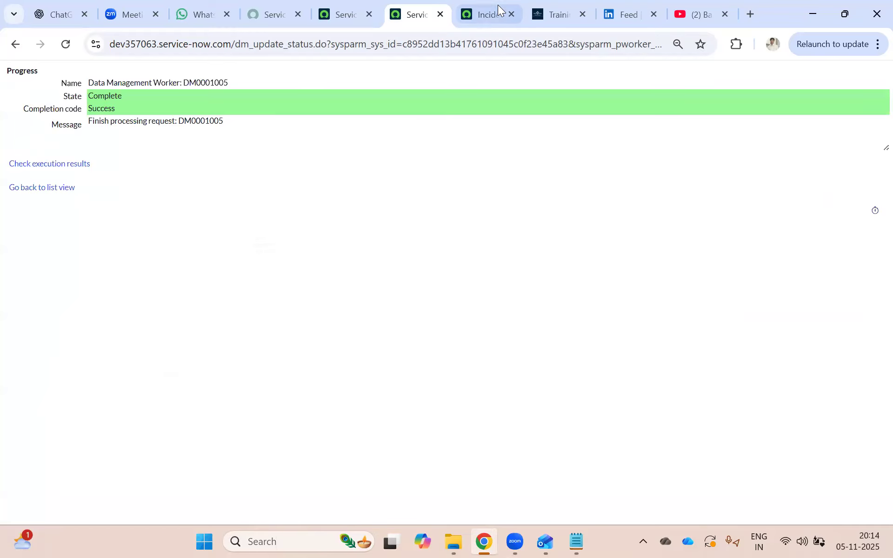
Reload the In Progress incident list, filter it to State is On Hold, and review the incidents' states and update times.
{"action": "key", "text": "ctrl+Tab"}
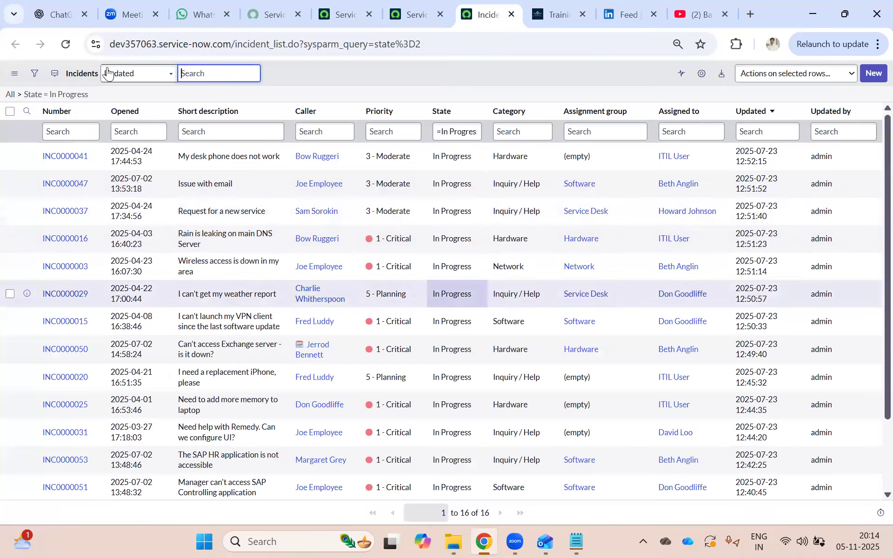
{"action": "key", "text": "F5"}
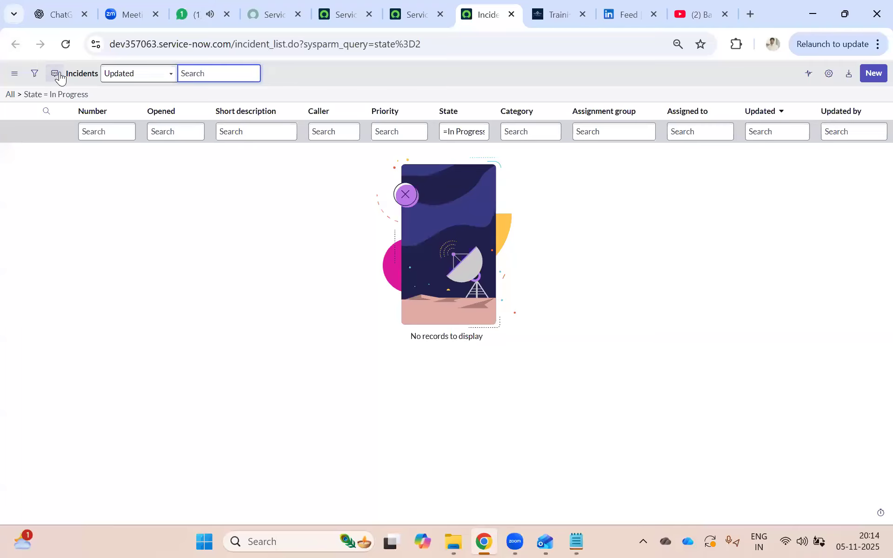
{"action": "left_click", "coordinate": [39, 77]}
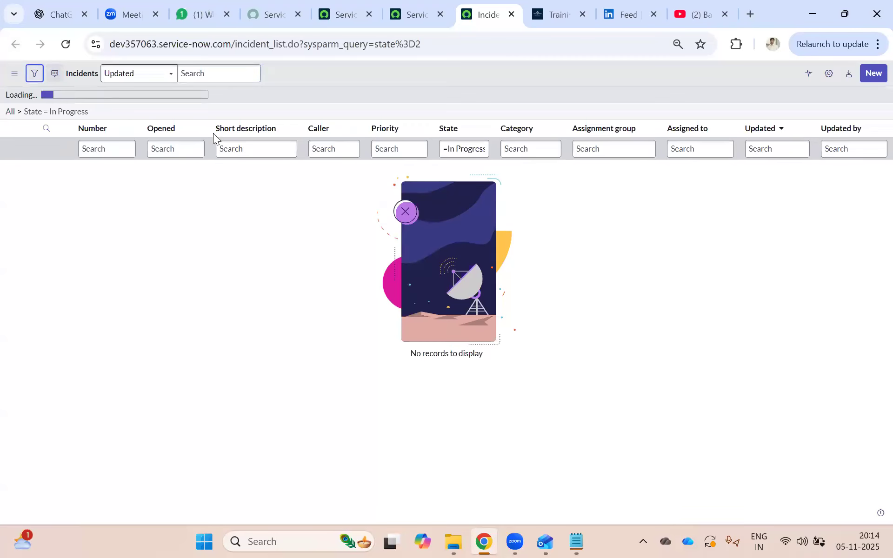
{"action": "left_click", "coordinate": [268, 130]}
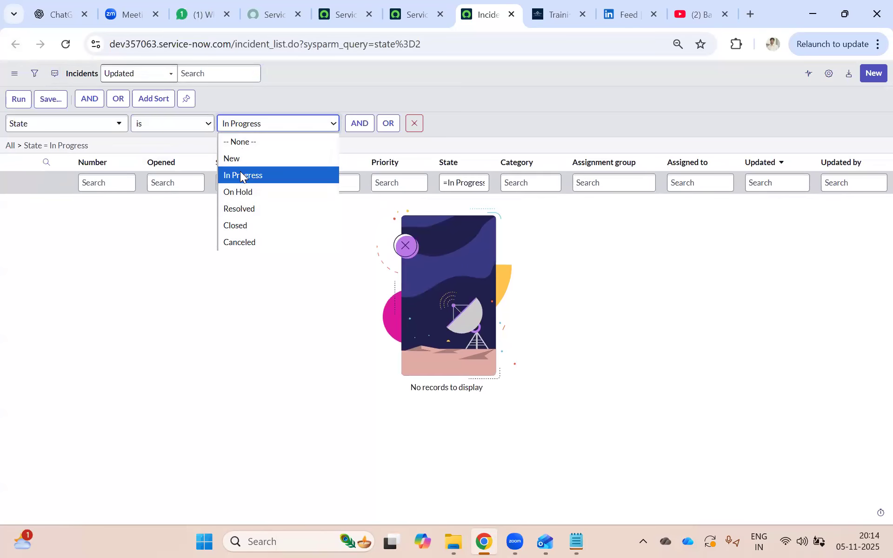
{"action": "left_click", "coordinate": [238, 190]}
{"action": "left_click", "coordinate": [20, 99]}
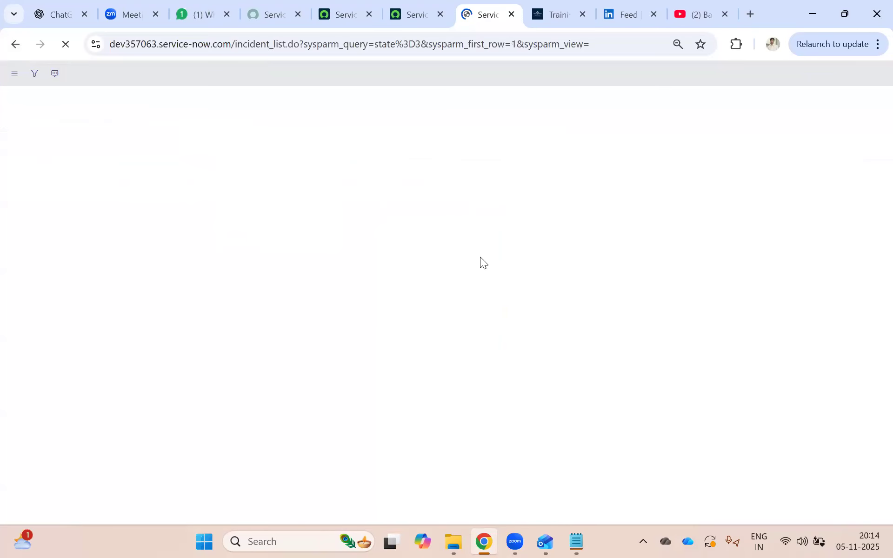
{"action": "scroll", "coordinate": [480, 256], "scroll_direction": "down", "scroll_amount": 5}
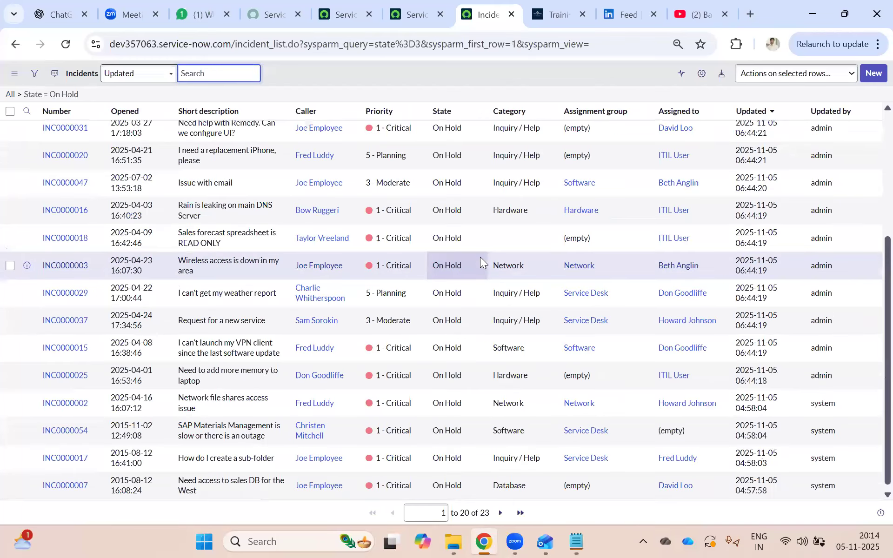
{"action": "scroll", "coordinate": [499, 186], "scroll_direction": "up", "scroll_amount": 5}
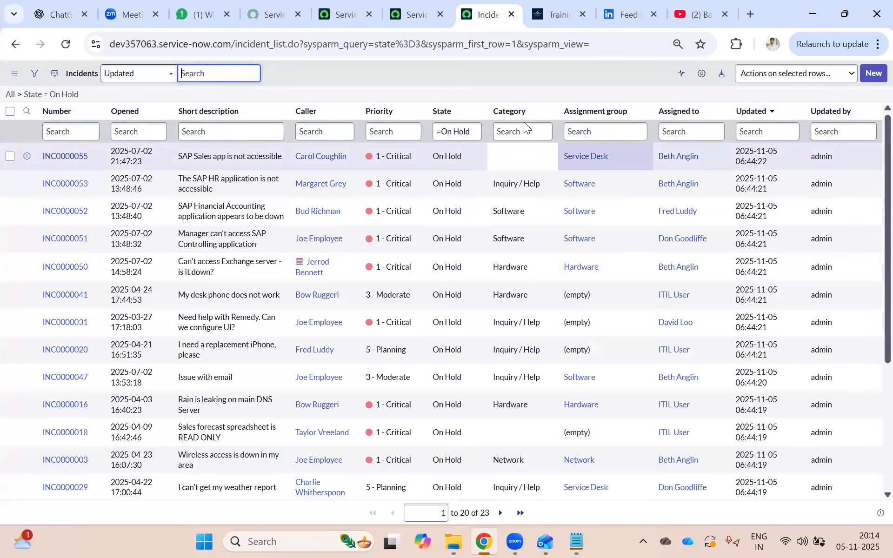
Go back to the list of update jobs, sort it by Run at in descending order, and open the most recent job.
{"action": "left_click", "coordinate": [412, 13]}
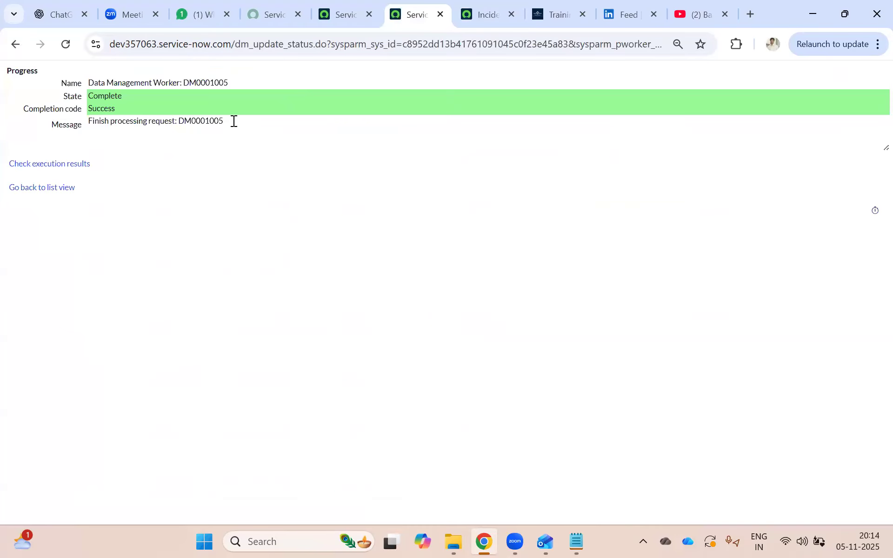
{"action": "left_click", "coordinate": [42, 188]}
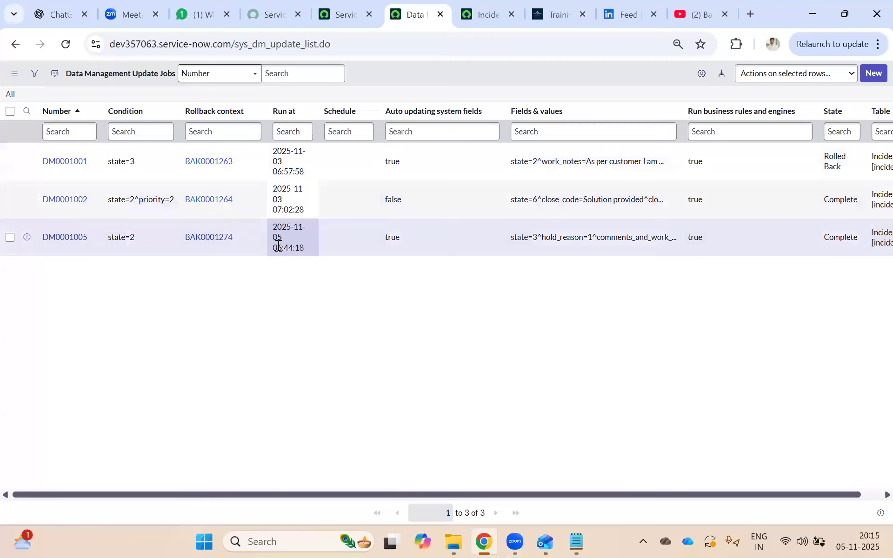
{"action": "left_click", "coordinate": [281, 116]}
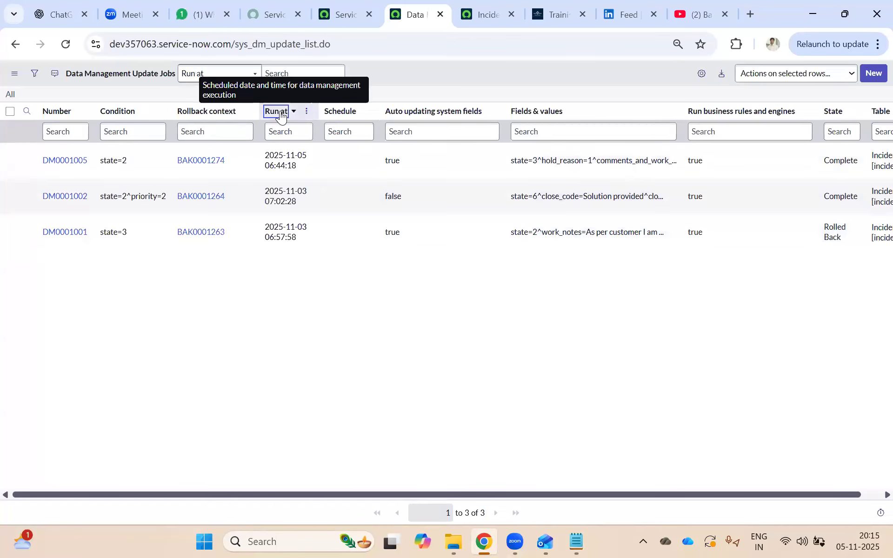
{"action": "left_click", "coordinate": [64, 161]}
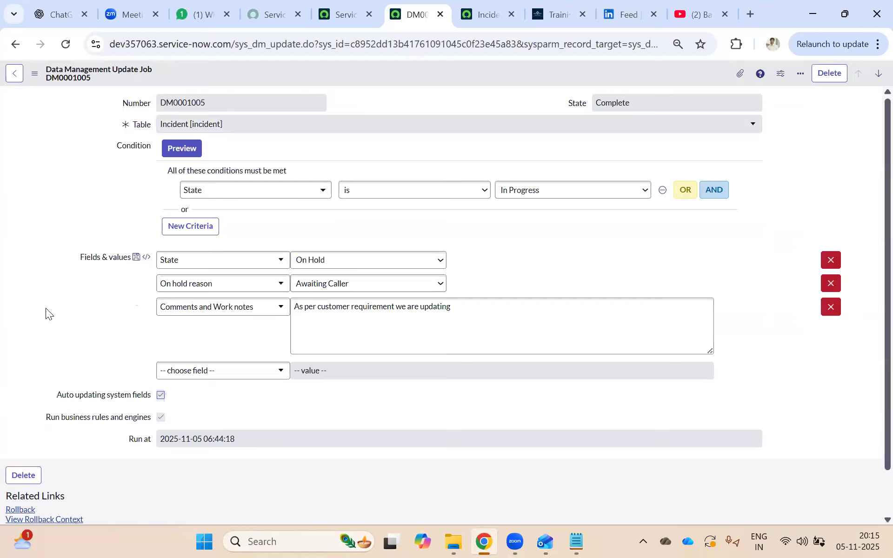
Roll back the executed update job, confirm the rollback, and close its progress dialog.
{"action": "scroll", "coordinate": [46, 308], "scroll_direction": "down", "scroll_amount": 1}
{"action": "left_click", "coordinate": [19, 460]}
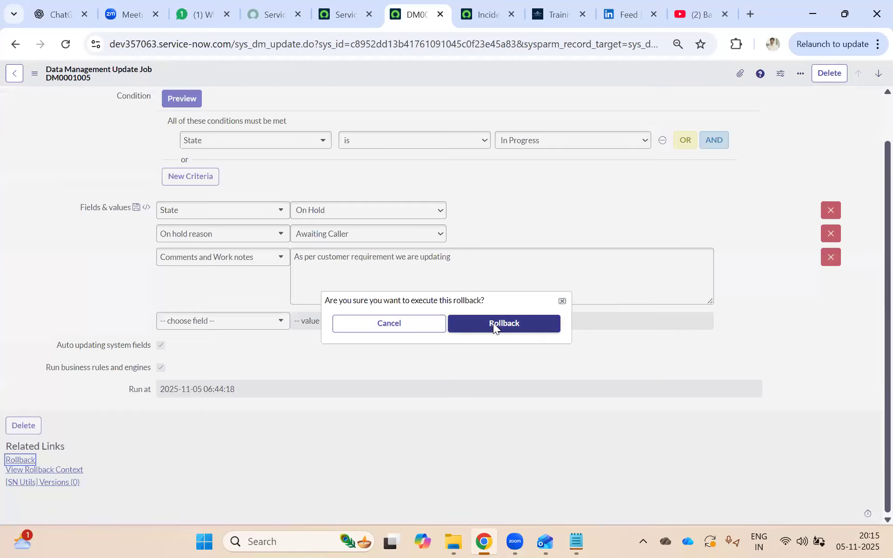
{"action": "left_click", "coordinate": [494, 326]}
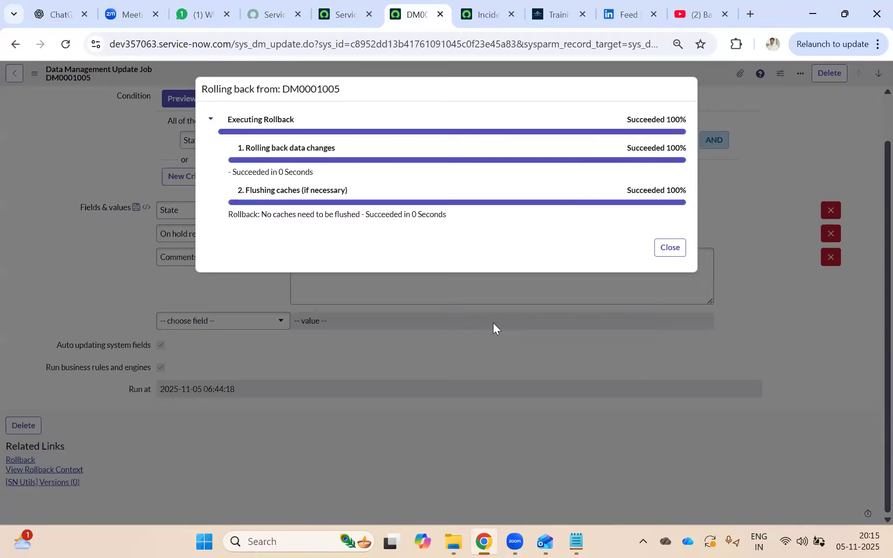
{"action": "left_click", "coordinate": [667, 248]}
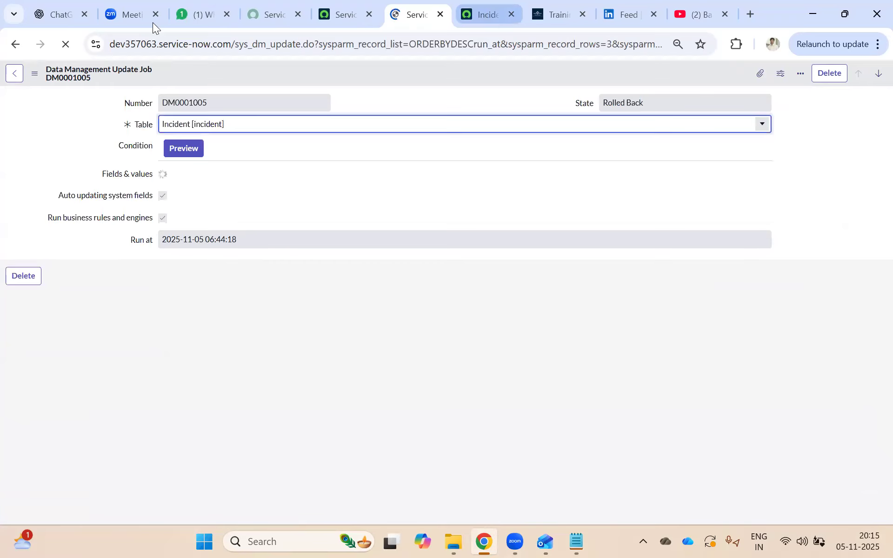
Return to the In Progress incident list and compare its incidents with the rolled-back job record.
{"action": "left_click", "coordinate": [488, 8]}
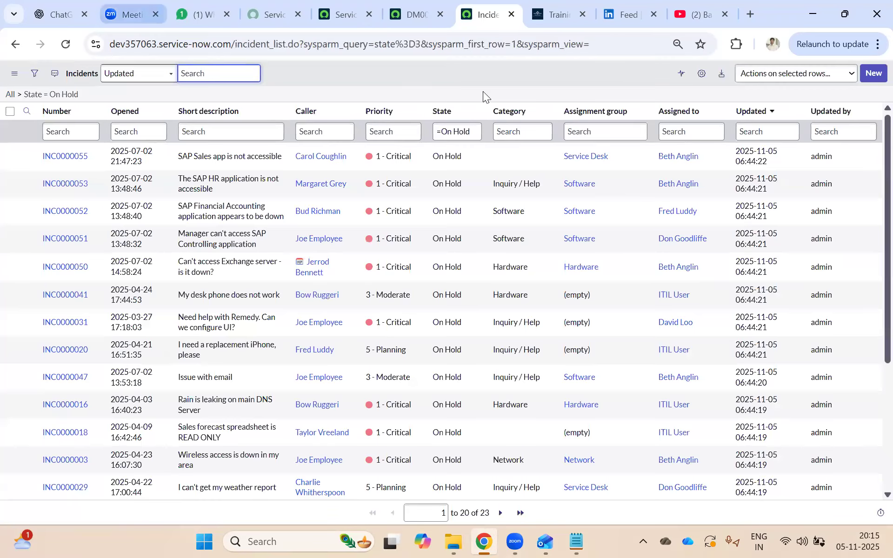
{"action": "left_click", "coordinate": [11, 43]}
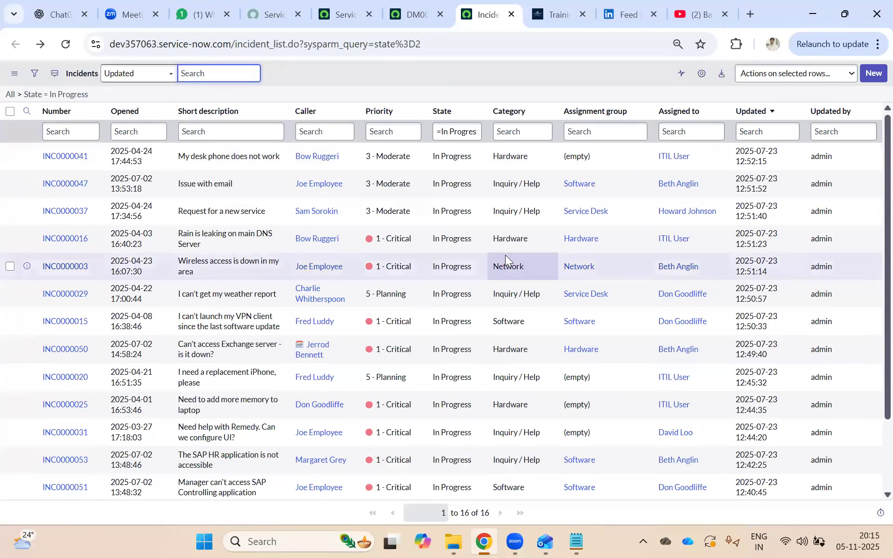
{"action": "scroll", "coordinate": [505, 255], "scroll_direction": "down", "scroll_amount": 2}
{"action": "scroll", "coordinate": [505, 255], "scroll_direction": "up", "scroll_amount": 2}
{"action": "left_click", "coordinate": [415, 19]}
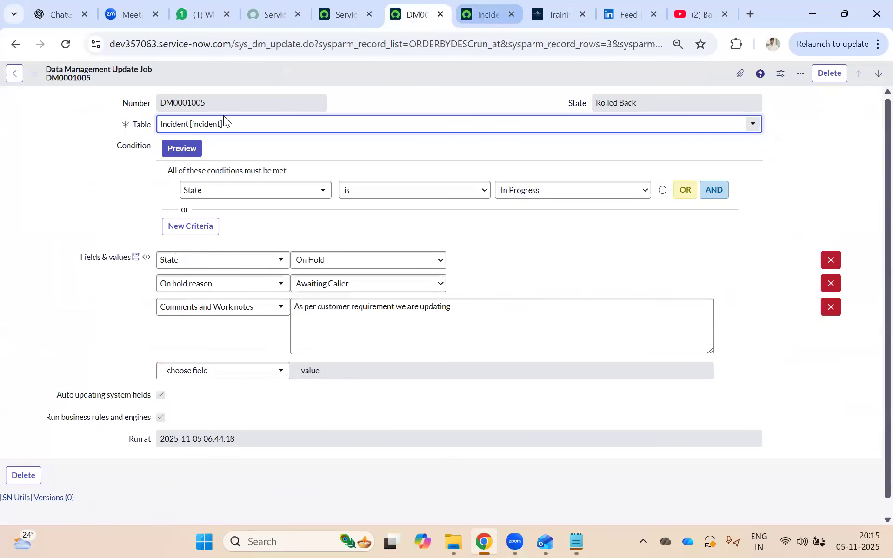
{"action": "left_click", "coordinate": [488, 16]}
{"action": "left_click_drag", "start_coordinate": [95, 187], "coordinate": [49, 156]}
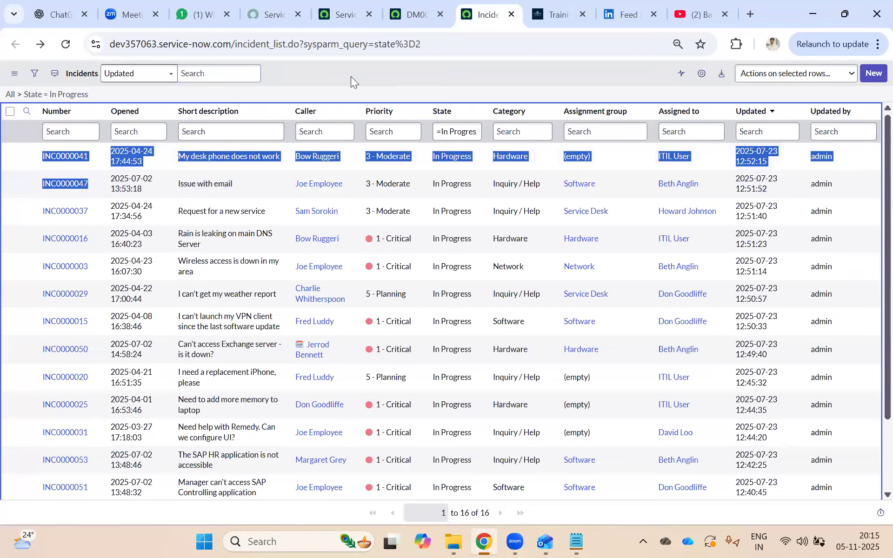
{"action": "left_click", "coordinate": [114, 136]}
Change the rolled-back job's condition to State is On Hold and preview the matching records.
{"action": "left_click", "coordinate": [417, 18]}
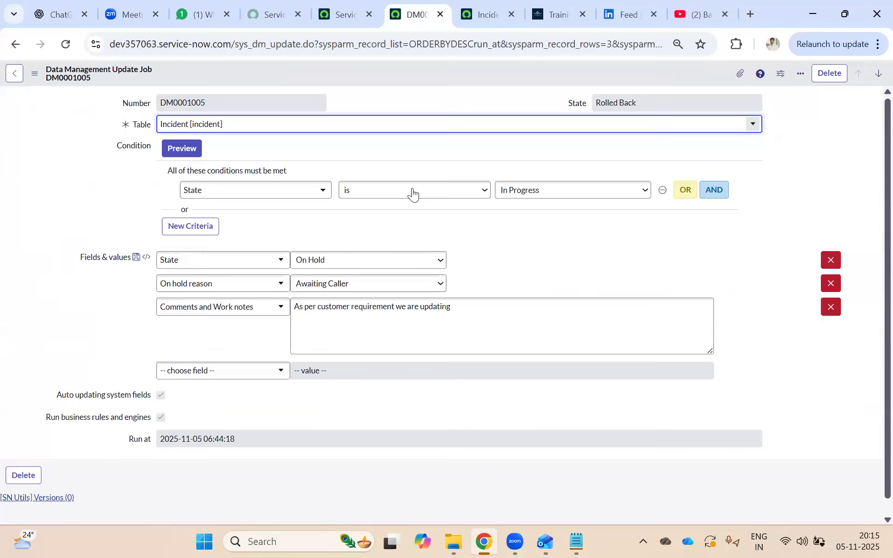
{"action": "left_click", "coordinate": [525, 190]}
{"action": "left_click", "coordinate": [525, 239]}
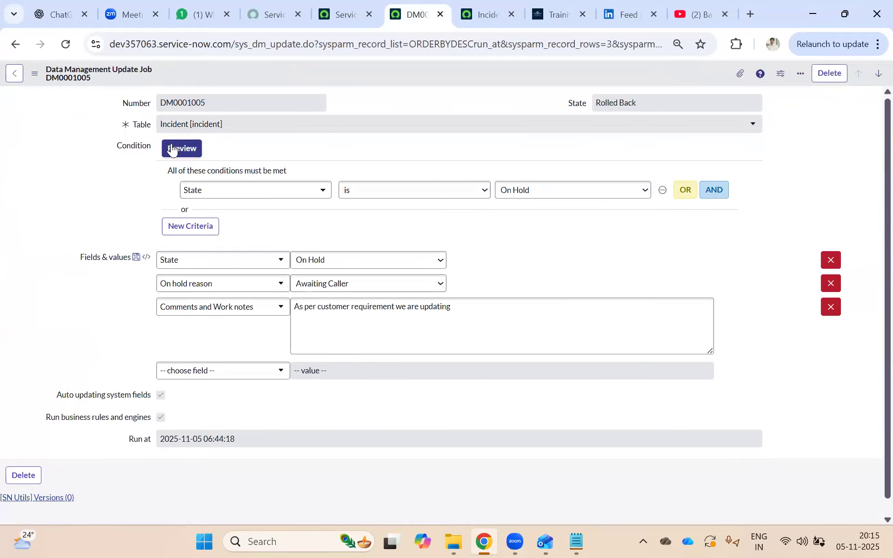
{"action": "left_click", "coordinate": [172, 150]}
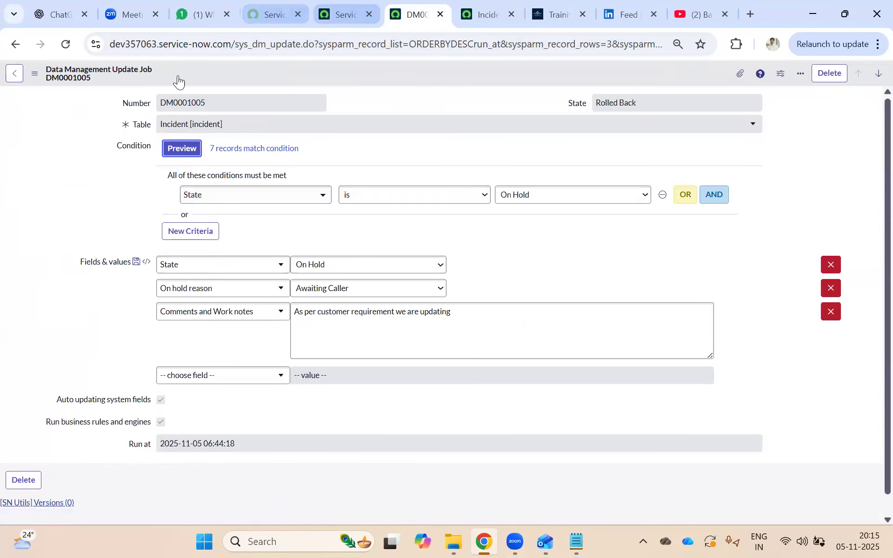
Find Delete Jobs by searching the navigator for "dele", open it in a separate tab, and start a new delete job.
{"action": "key", "text": "ctrl+Page_Up"}
{"action": "left_click", "coordinate": [120, 74]}
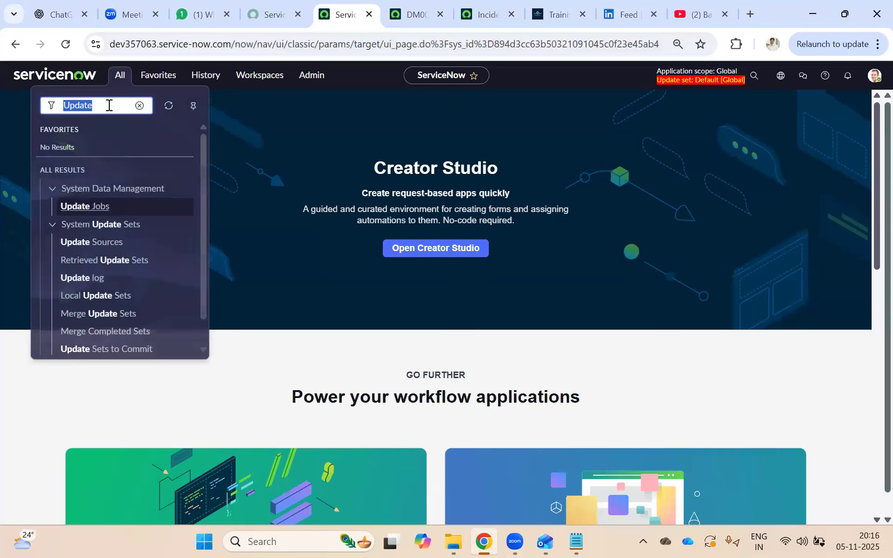
{"action": "type", "text": "dele"}
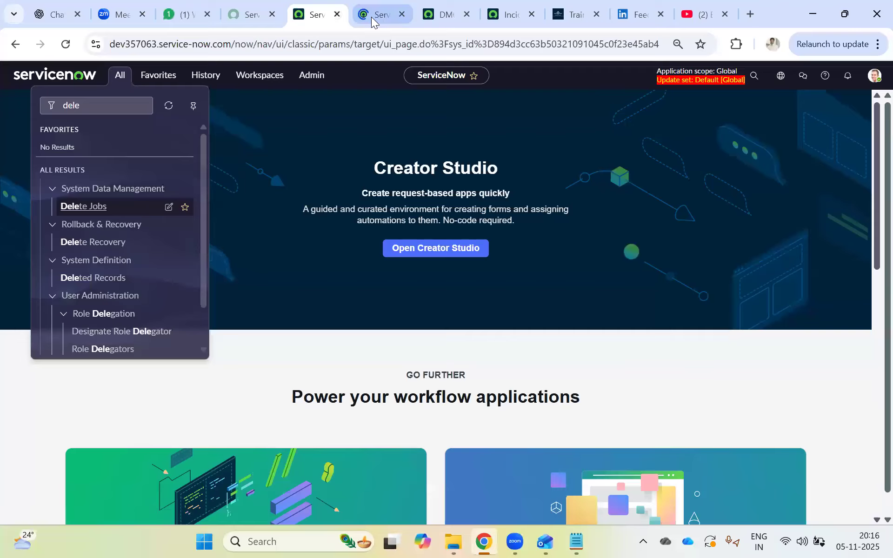
{"action": "left_click", "coordinate": [373, 21]}
{"action": "left_click", "coordinate": [874, 75]}
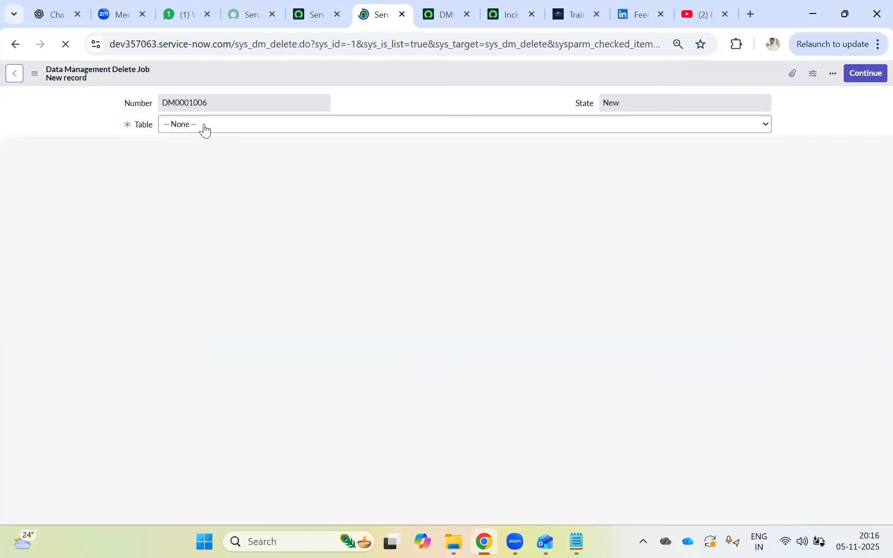
Set the new delete job's table to Incident [incident] with the condition State is On Hold.
{"action": "left_click", "coordinate": [186, 171]}
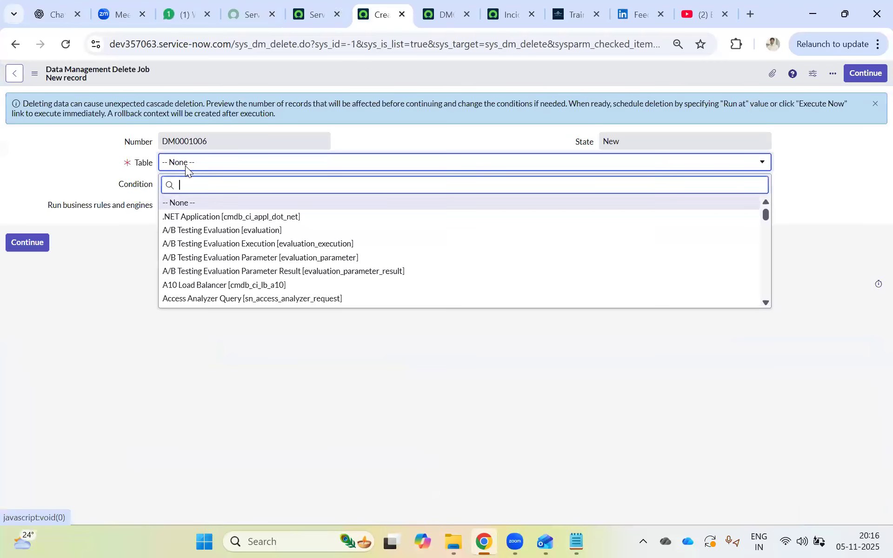
{"action": "type", "text": "incident"}
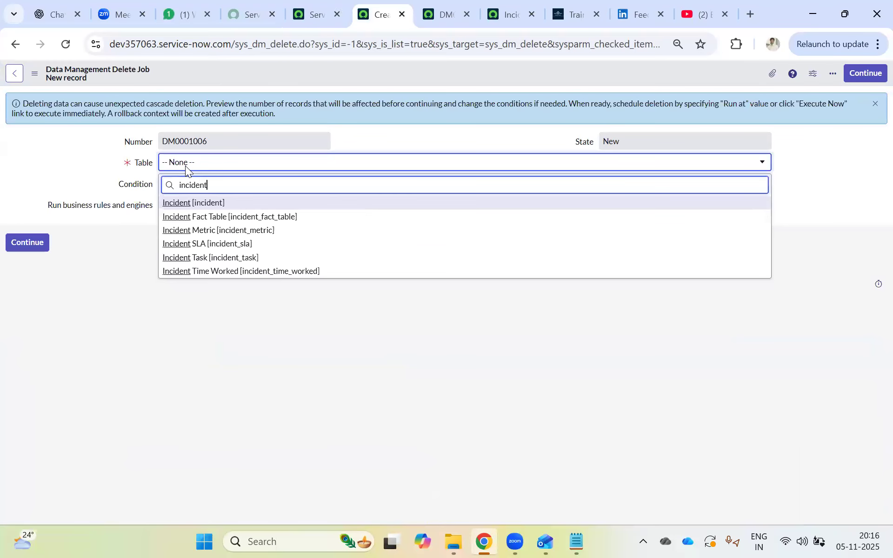
{"action": "left_click", "coordinate": [201, 203]}
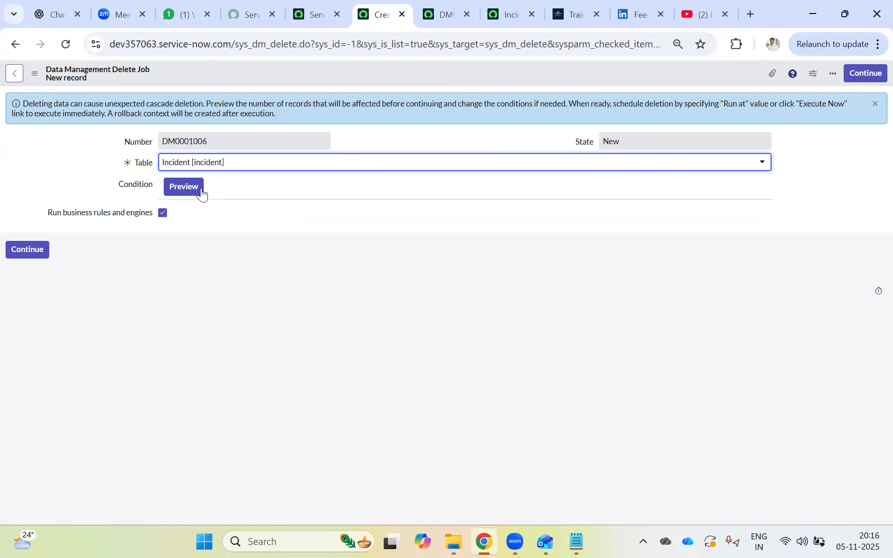
{"action": "left_click", "coordinate": [241, 238]}
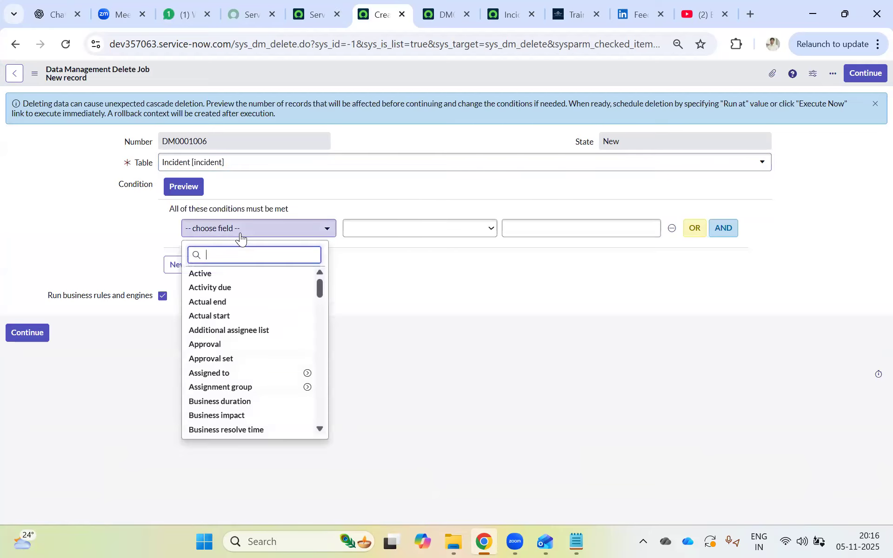
{"action": "type", "text": "stat"}
{"action": "left_click", "coordinate": [199, 286]}
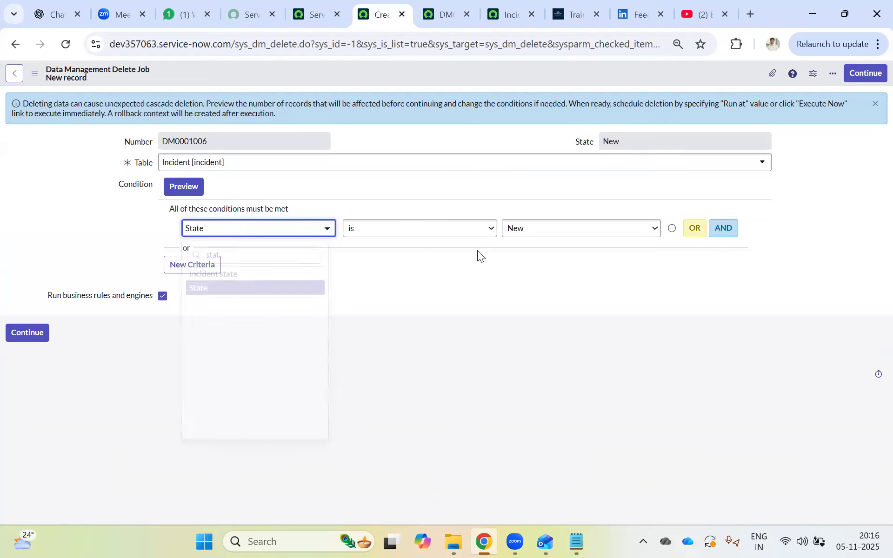
{"action": "left_click", "coordinate": [517, 238]}
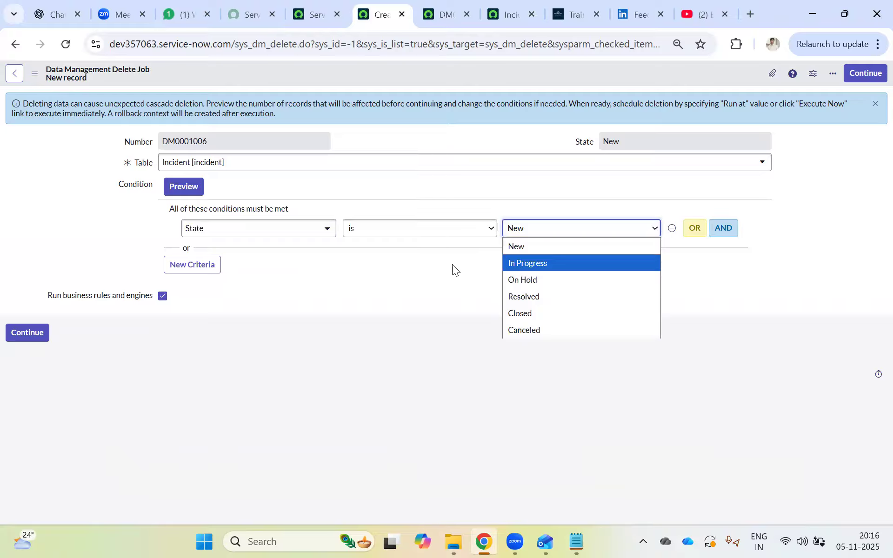
{"action": "left_click", "coordinate": [523, 280]}
Preview the condition, continue to save the delete job, and open the matching incidents in a separate tab before returning to the job.
{"action": "left_click", "coordinate": [177, 186]}
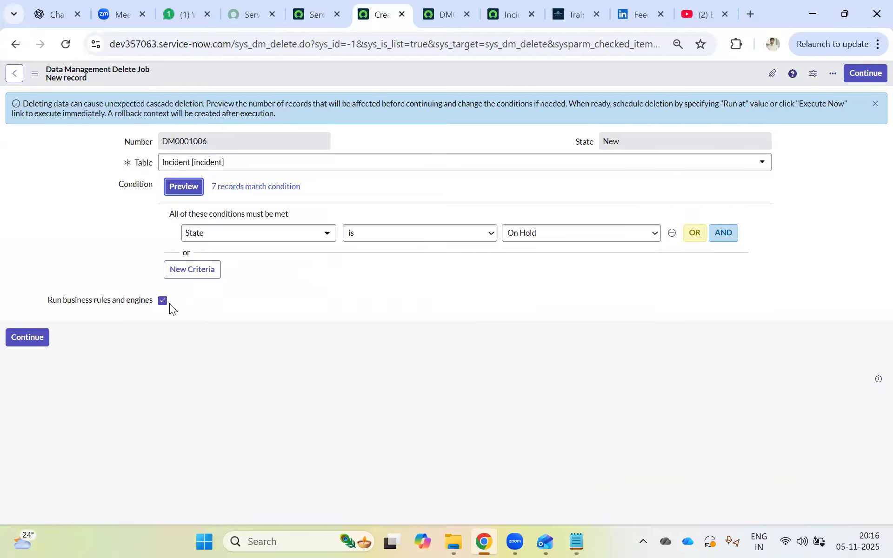
{"action": "left_click", "coordinate": [28, 338]}
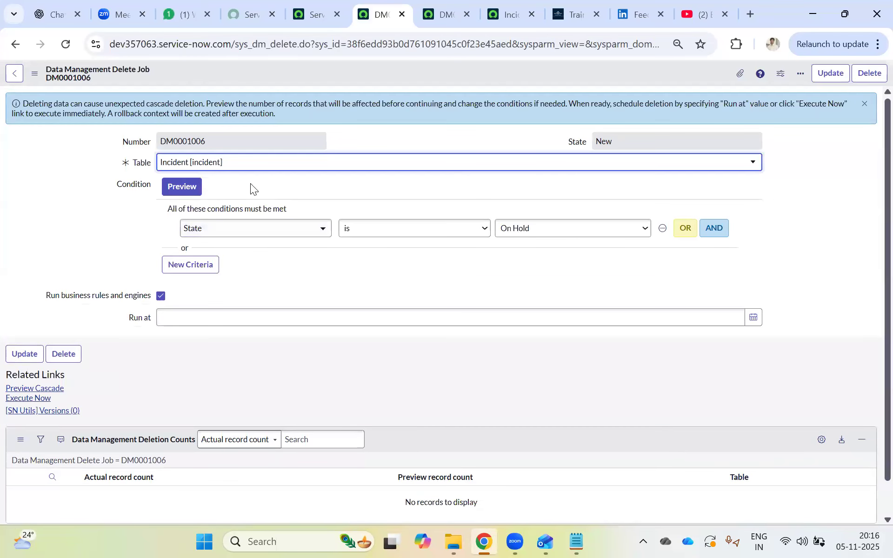
{"action": "left_click", "coordinate": [186, 187]}
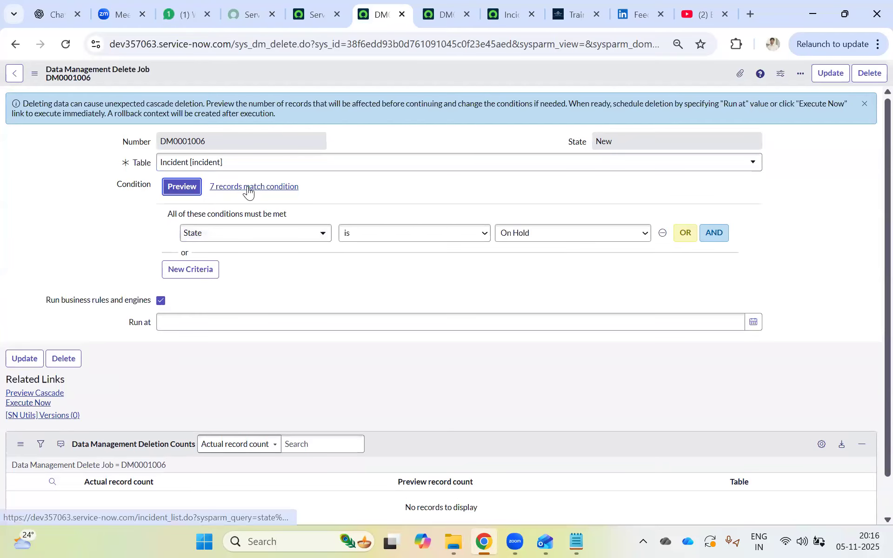
{"action": "left_click", "coordinate": [249, 191]}
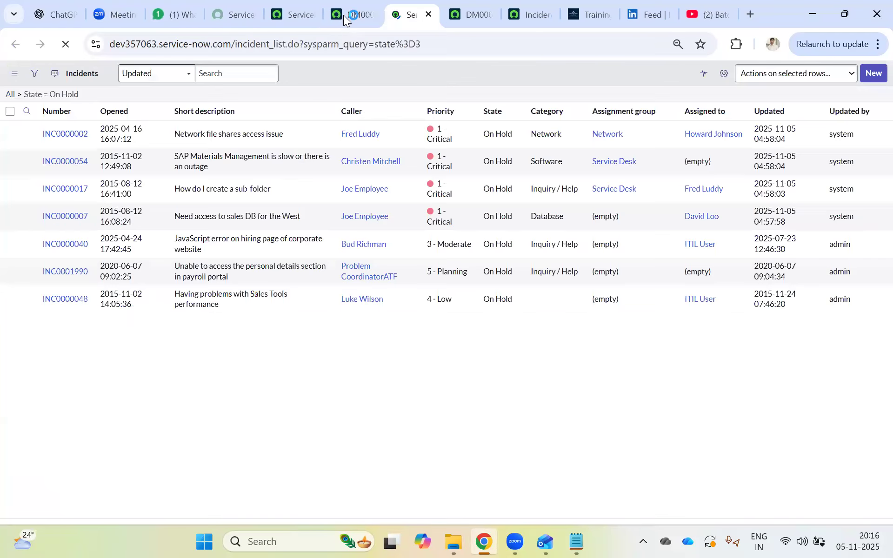
{"action": "left_click", "coordinate": [339, 19]}
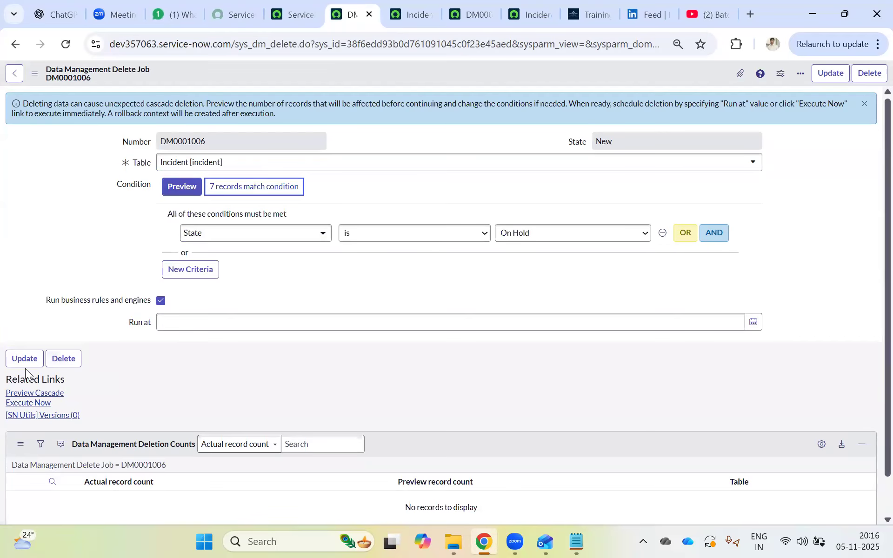
Execute the delete job immediately, confirm the deletion, and refresh the On Hold incident list.
{"action": "left_click", "coordinate": [31, 402]}
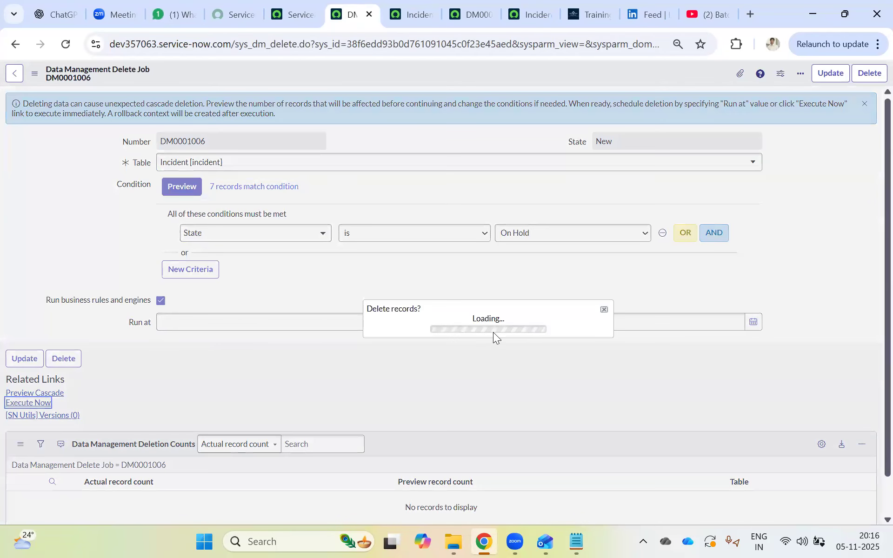
{"action": "left_click", "coordinate": [508, 347]}
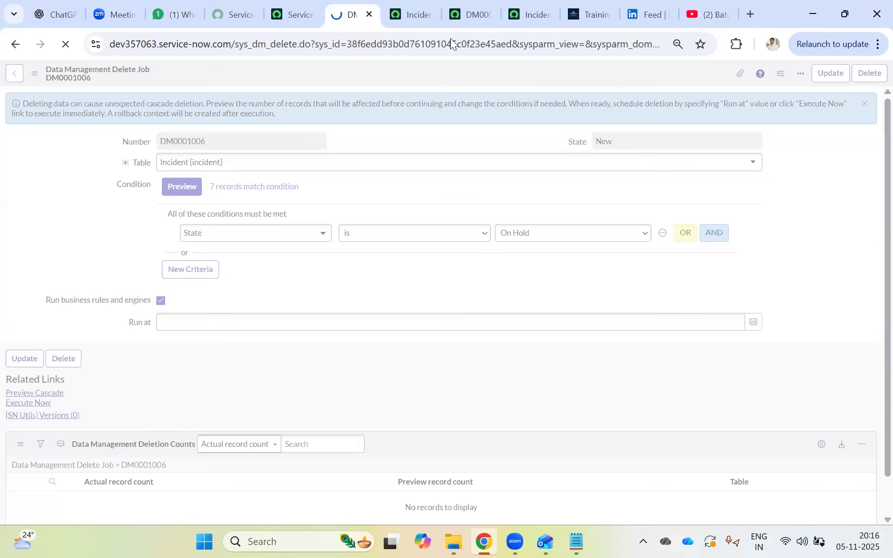
{"action": "left_click", "coordinate": [404, 7]}
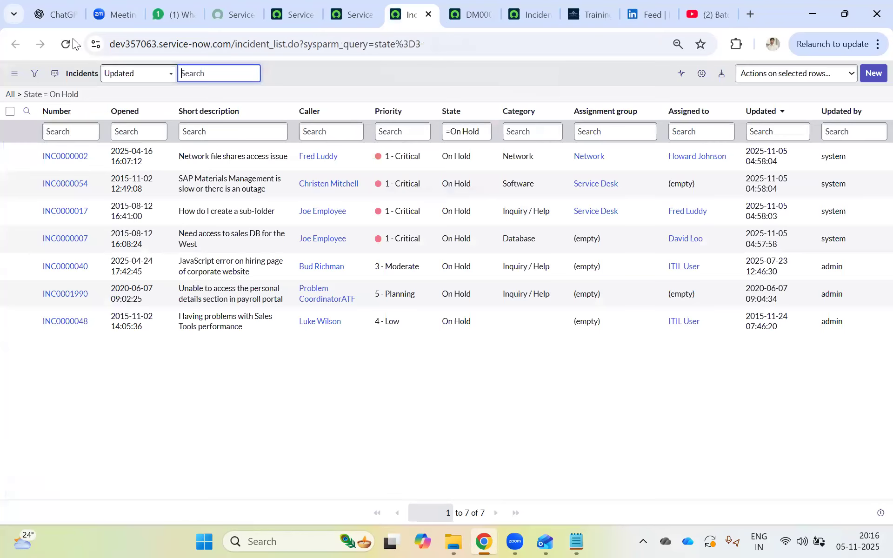
{"action": "key", "text": "F5"}
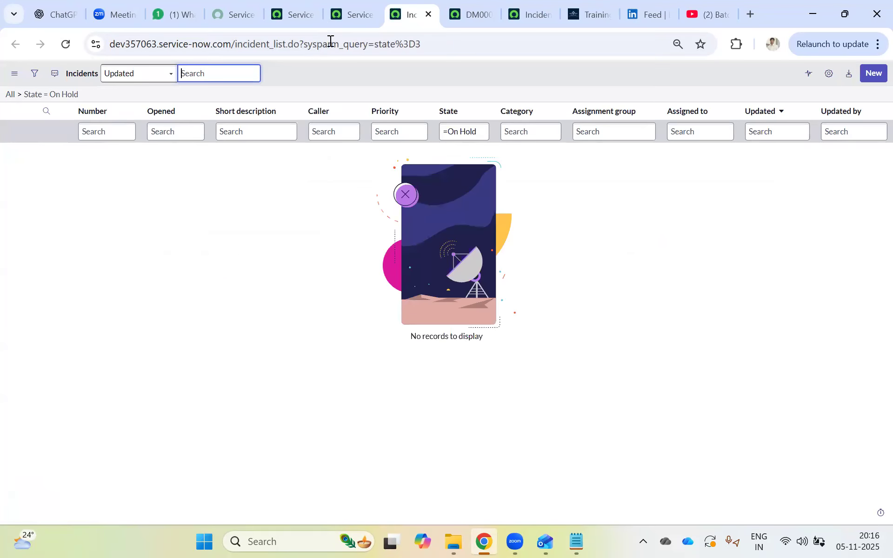
Return to the delete jobs list and view the DM0001004 job's record.
{"action": "key", "text": "ctrl+shift+Tab"}
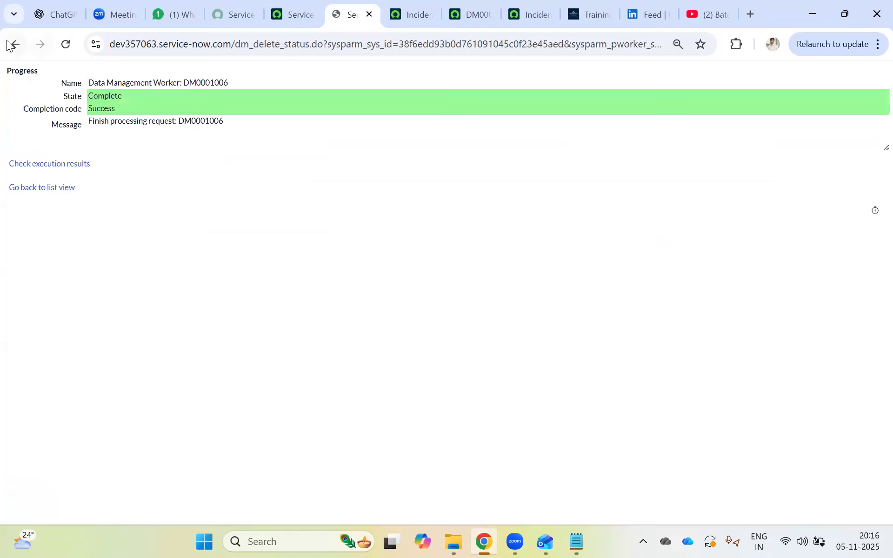
{"action": "left_click", "coordinate": [10, 46]}
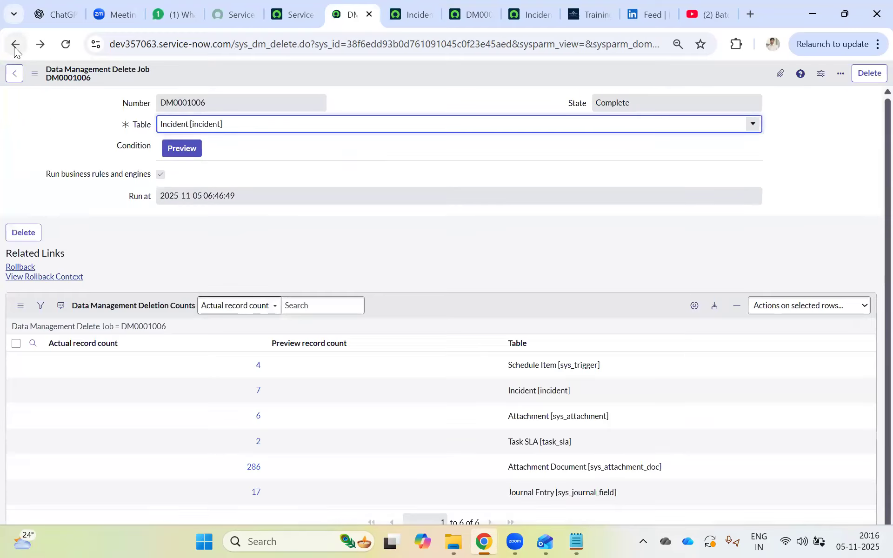
{"action": "left_click", "coordinate": [14, 47]}
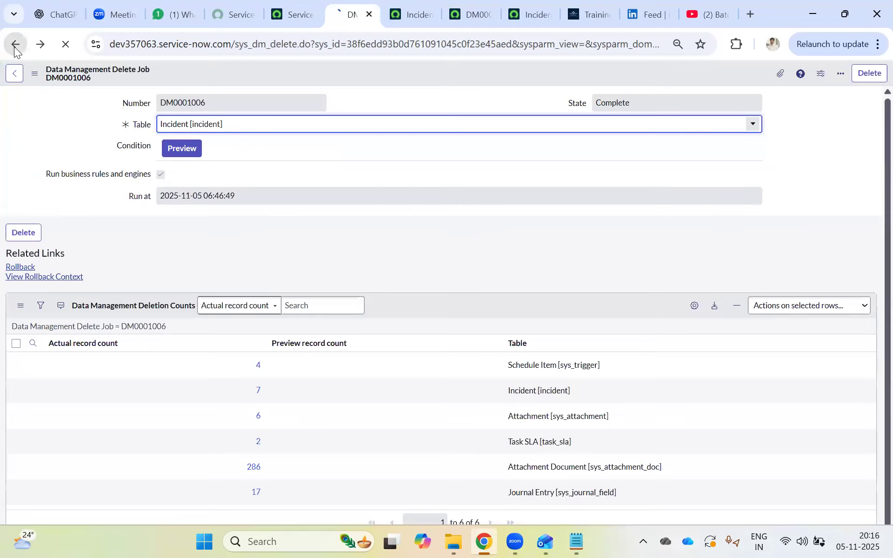
{"action": "left_click", "coordinate": [15, 47]}
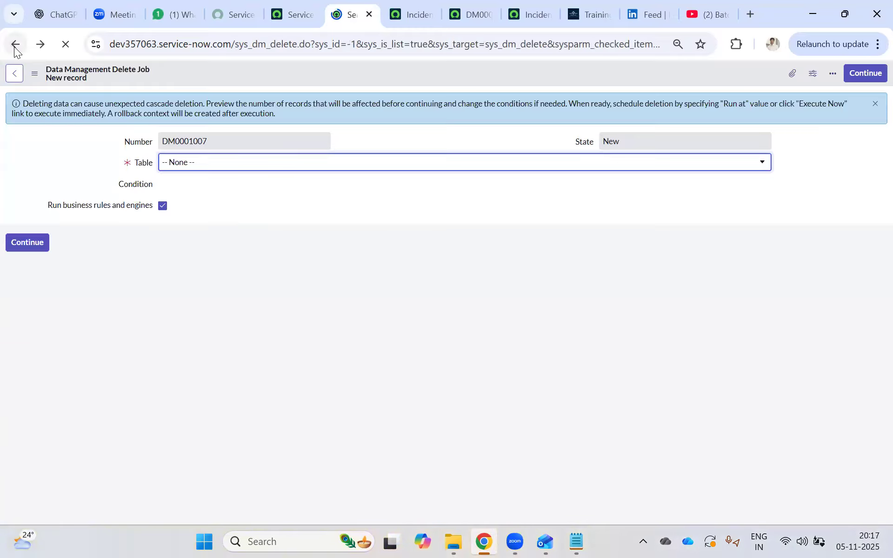
{"action": "left_click", "coordinate": [14, 46]}
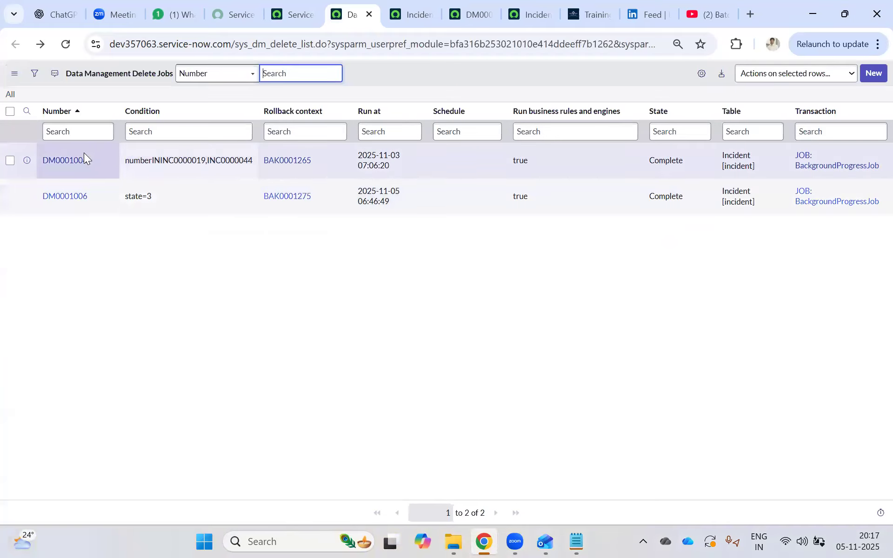
{"action": "left_click", "coordinate": [65, 160]}
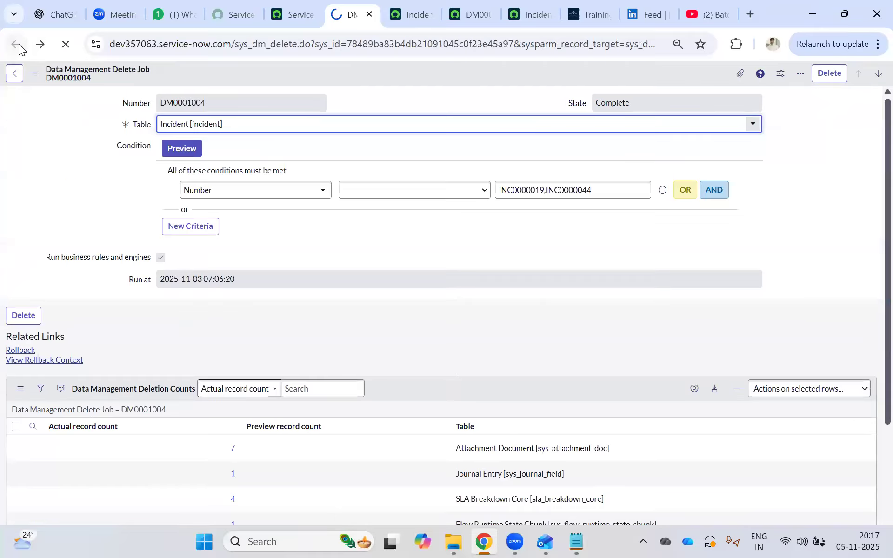
{"action": "left_click", "coordinate": [18, 44]}
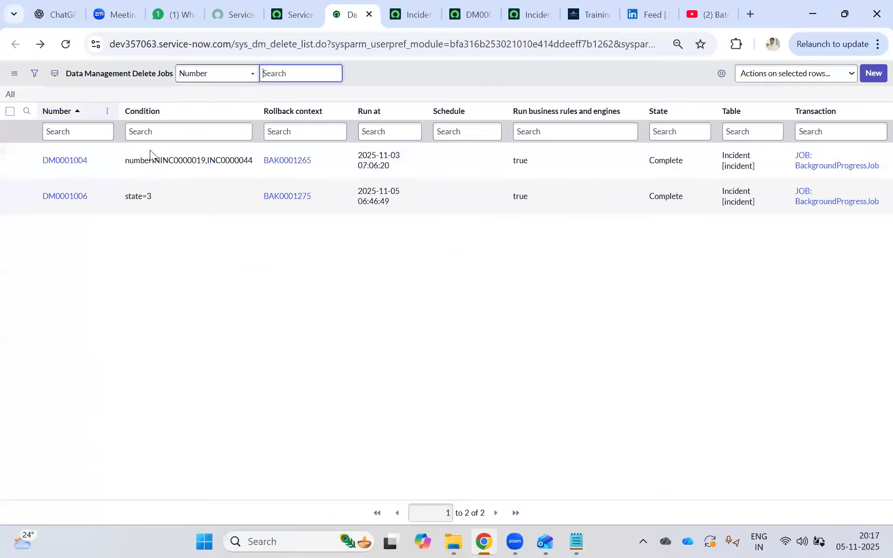
Open delete job DM0001006, review its deletion counts, and roll the job back with confirmation.
{"action": "left_click", "coordinate": [60, 196]}
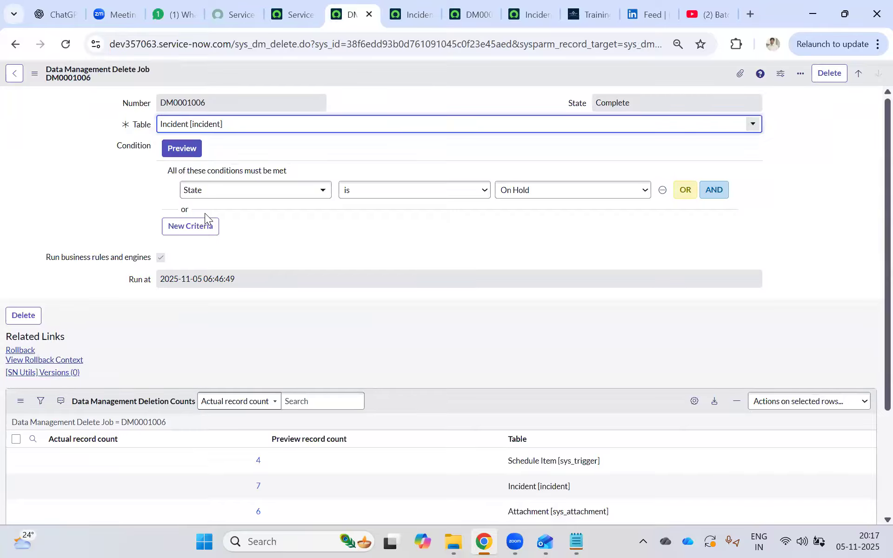
{"action": "scroll", "coordinate": [245, 209], "scroll_direction": "down", "scroll_amount": 3}
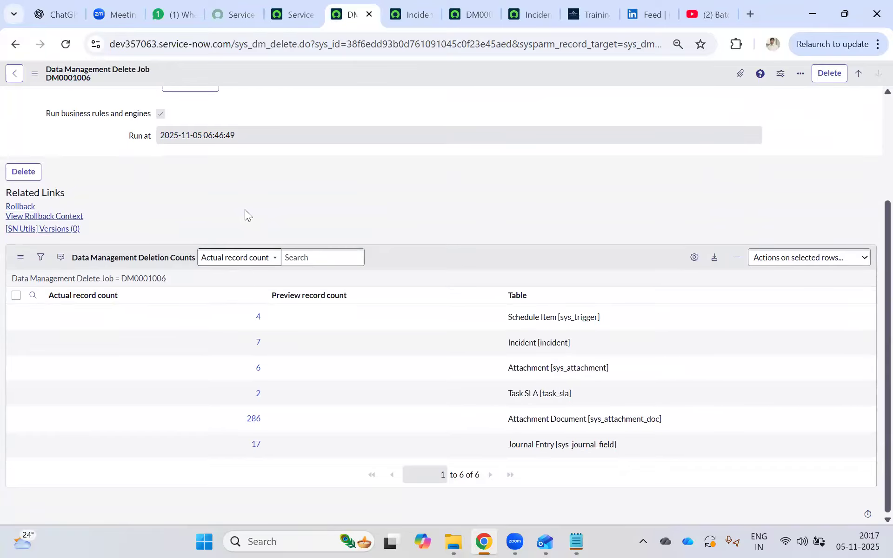
{"action": "scroll", "coordinate": [244, 210], "scroll_direction": "up", "scroll_amount": 3}
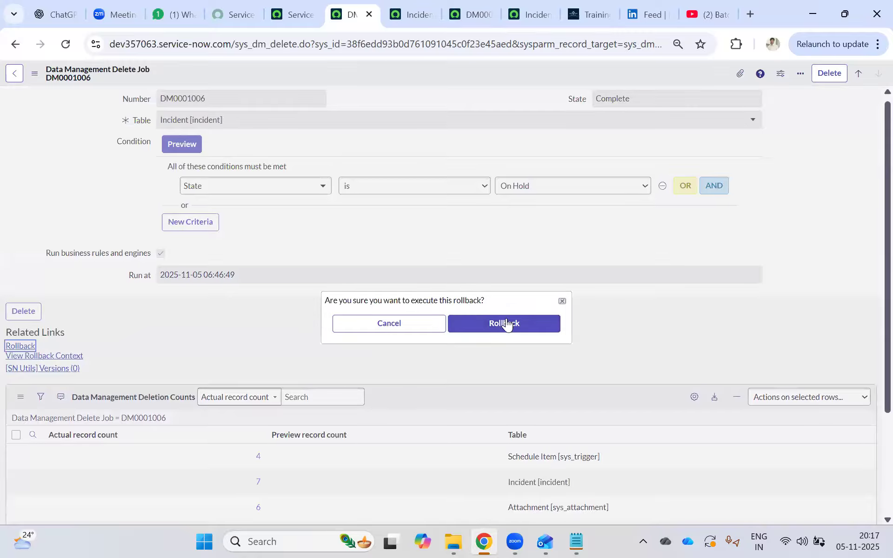
{"action": "left_click", "coordinate": [507, 322]}
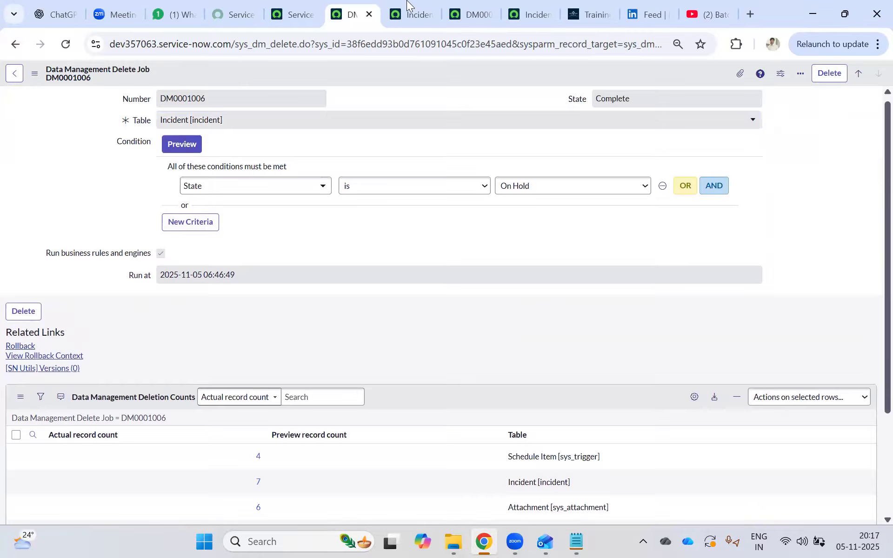
Refresh the On Hold incident list to check the restored records and close the delete job's rollback progress dialog.
{"action": "left_click", "coordinate": [410, 14]}
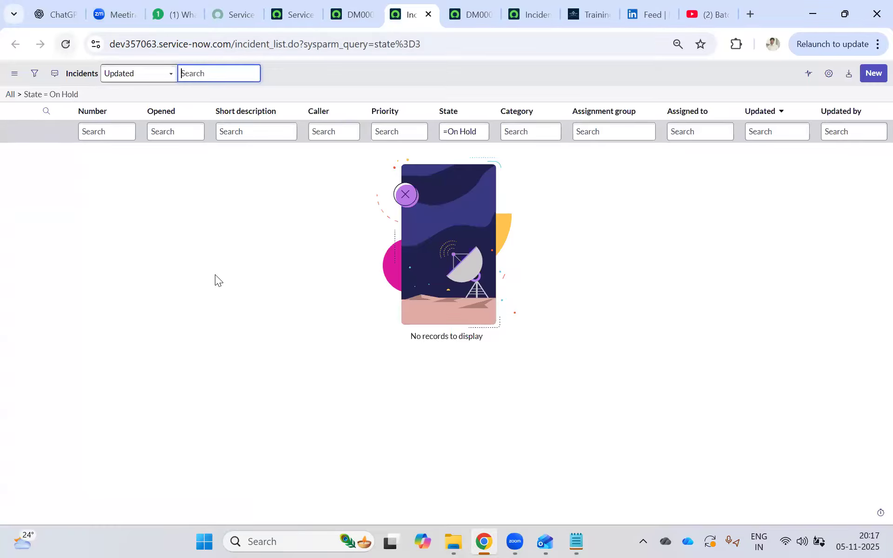
{"action": "key", "text": "F5"}
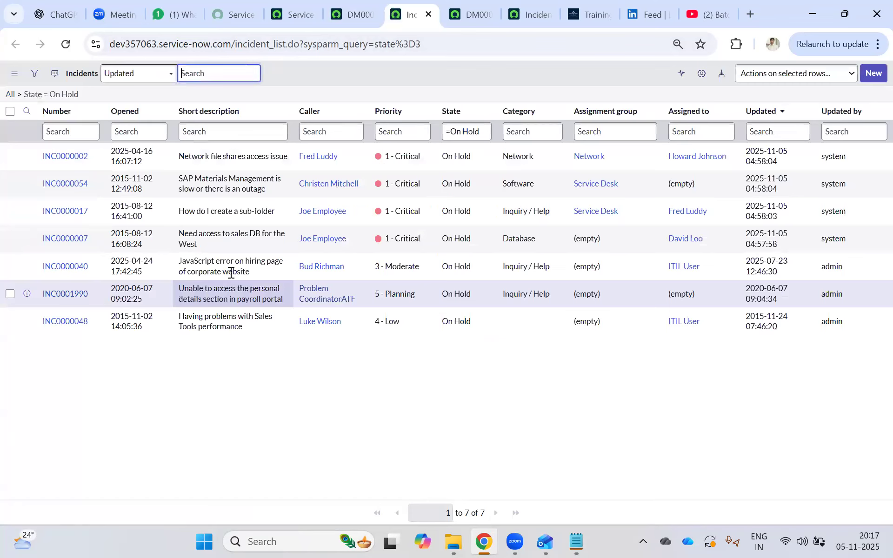
{"action": "left_click", "coordinate": [342, 10]}
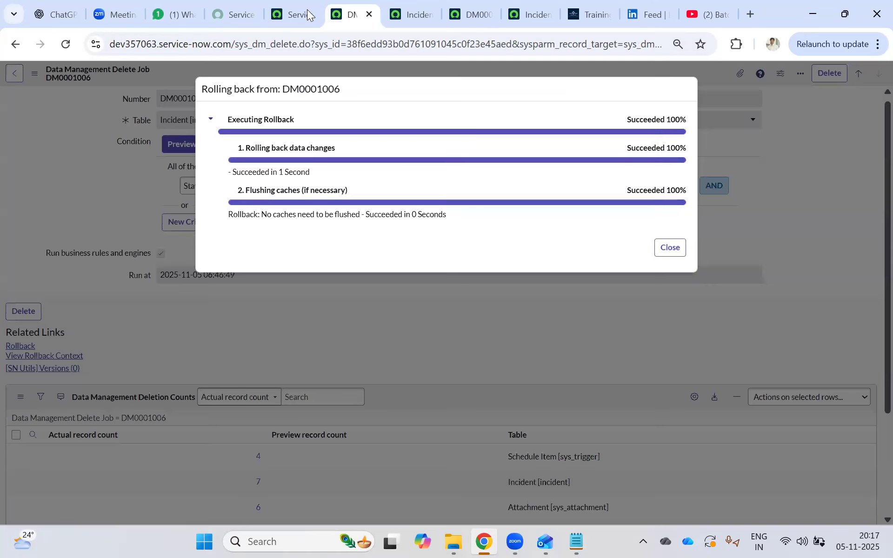
{"action": "left_click", "coordinate": [669, 250]}
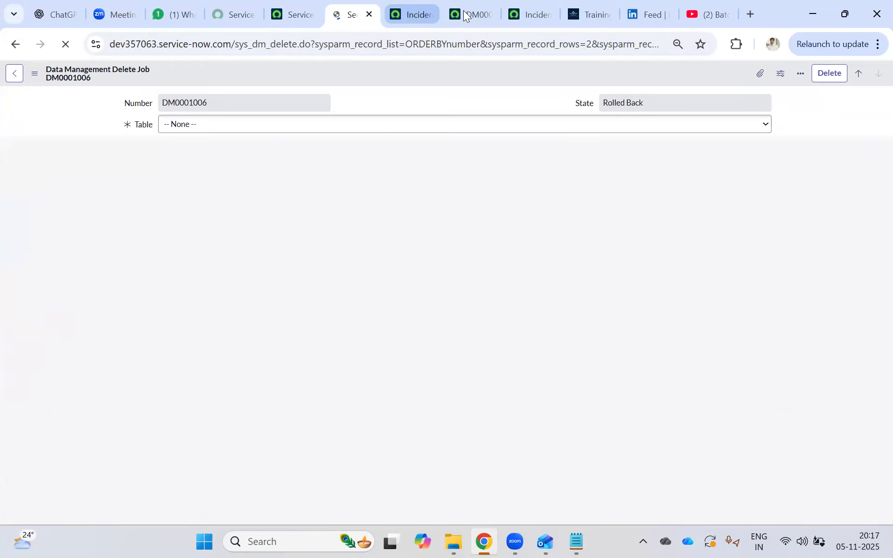
{"action": "left_click", "coordinate": [395, 11]}
{"action": "left_click", "coordinate": [468, 9]}
{"action": "left_click", "coordinate": [536, 6]}
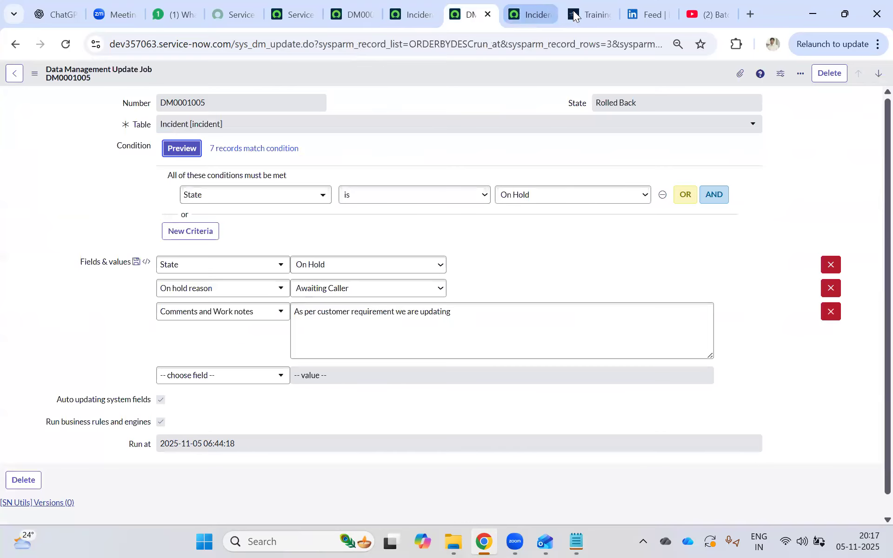
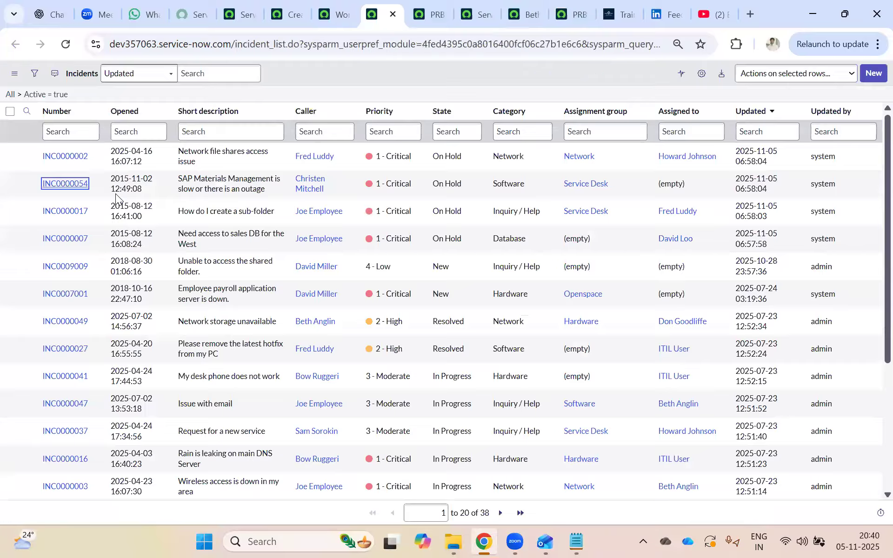
Open incident INC0000017 from the active incidents list and create a problem from it.
{"action": "left_click", "coordinate": [69, 211]}
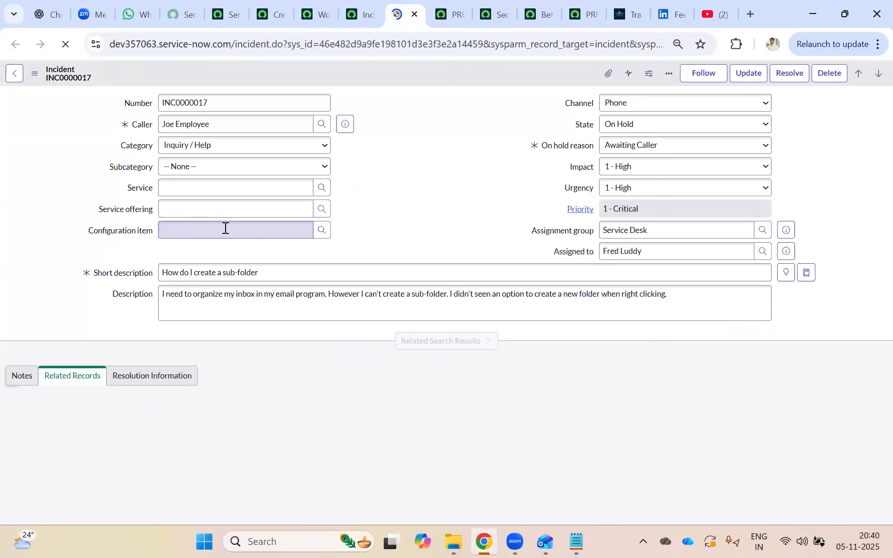
{"action": "right_click", "coordinate": [414, 73]}
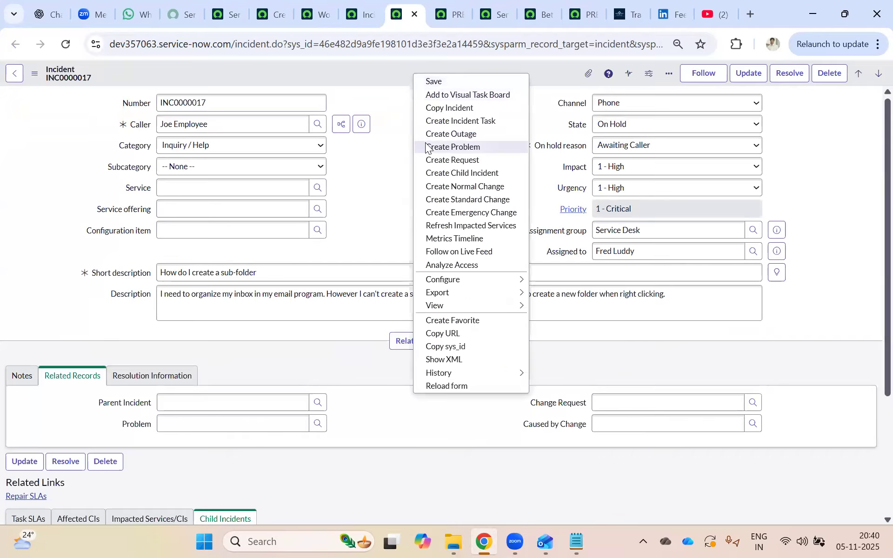
{"action": "left_click", "coordinate": [425, 146]}
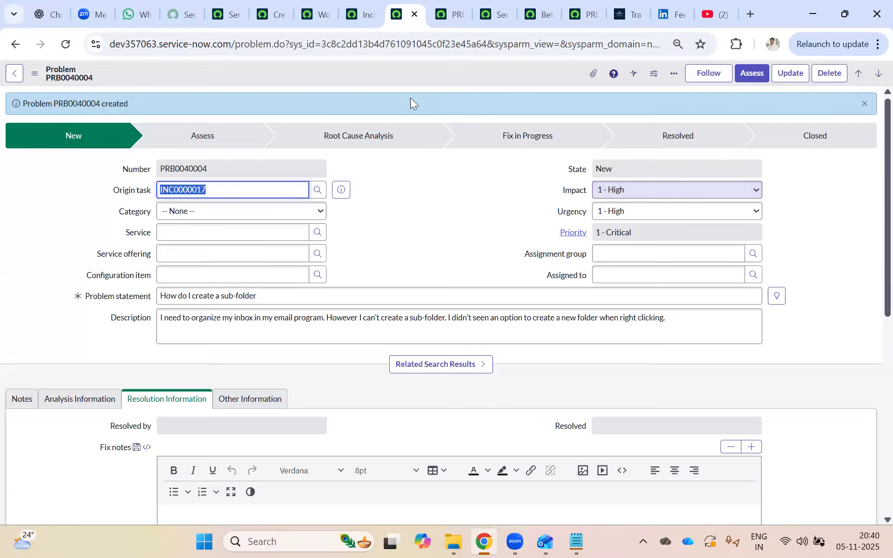
Review the blank new problem form and the Problem modules in the navigator, then return to problem PRB0040004.
{"action": "left_click", "coordinate": [277, 7]}
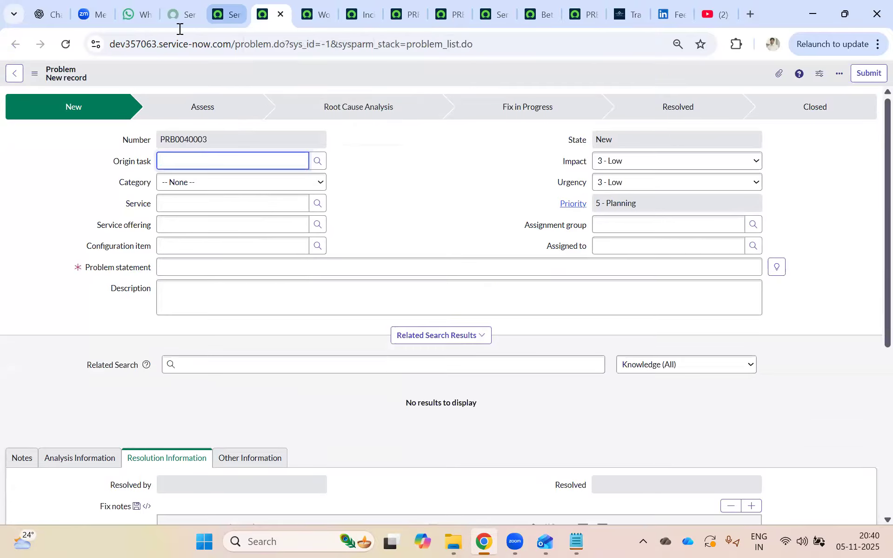
{"action": "left_click", "coordinate": [231, 7]}
{"action": "left_click", "coordinate": [117, 75]}
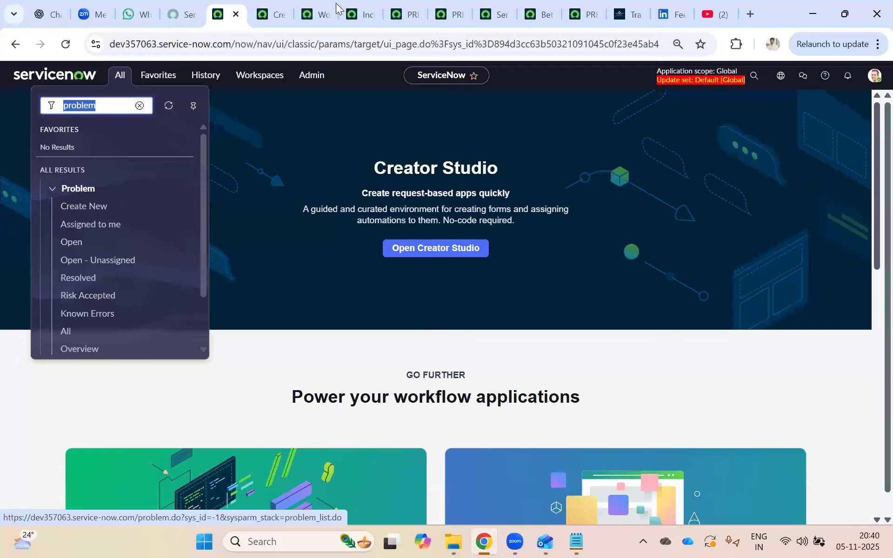
{"action": "left_click", "coordinate": [401, 13]}
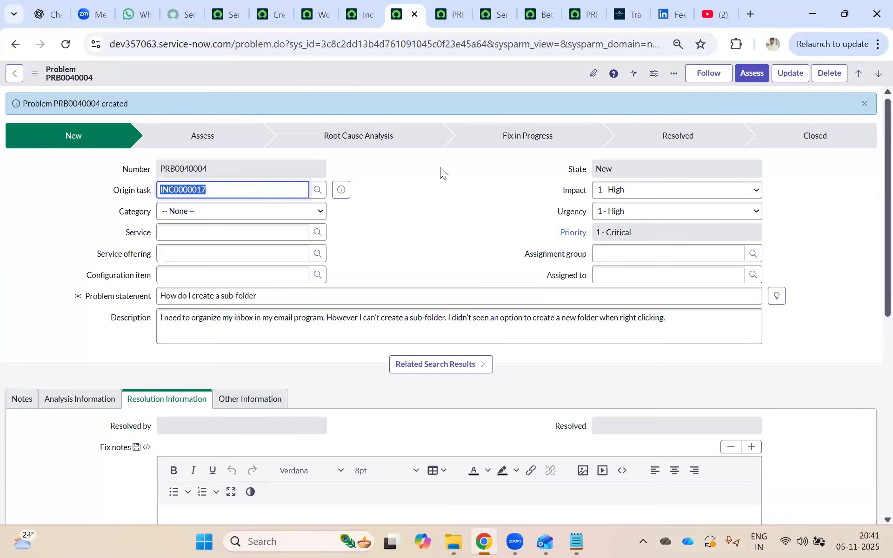
Set the problem's assignment group to Service Desk, assign it to a group member, and move it to the Assess state.
{"action": "left_click", "coordinate": [753, 75]}
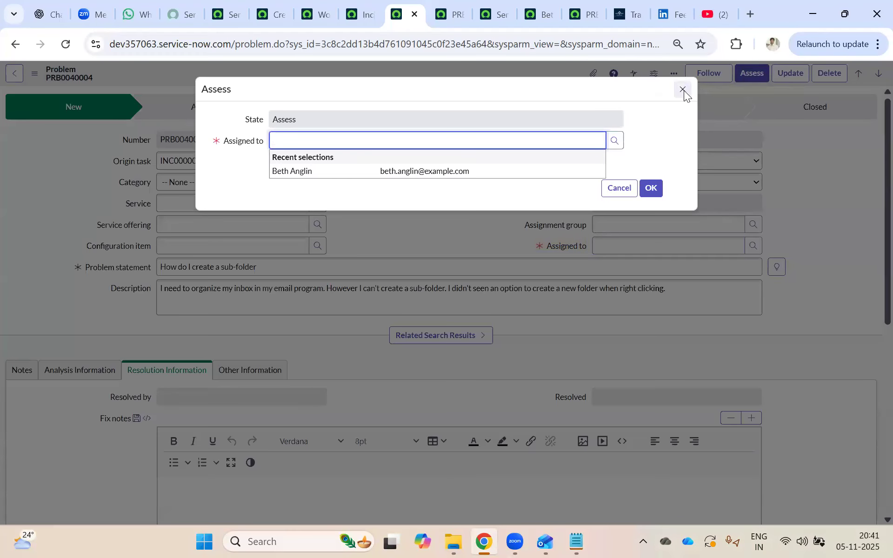
{"action": "left_click", "coordinate": [683, 90]}
{"action": "left_click", "coordinate": [619, 222]}
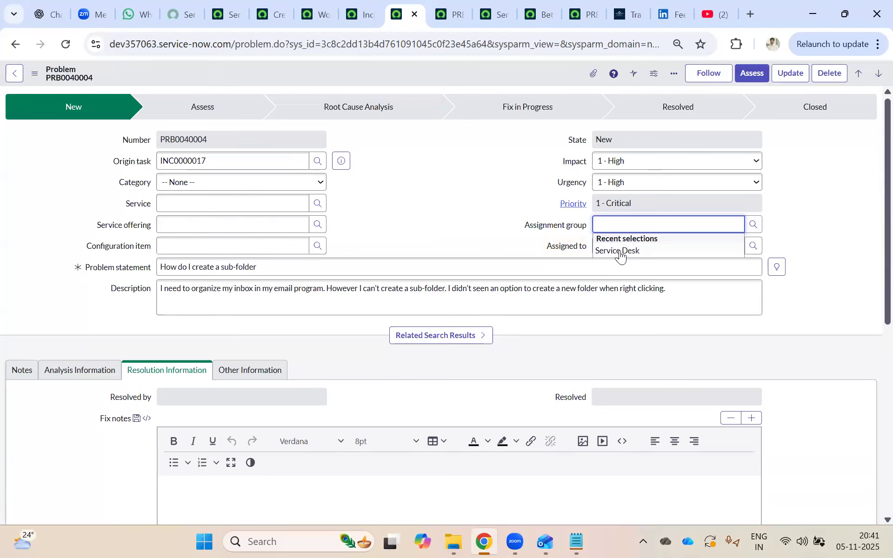
{"action": "left_click", "coordinate": [622, 249]}
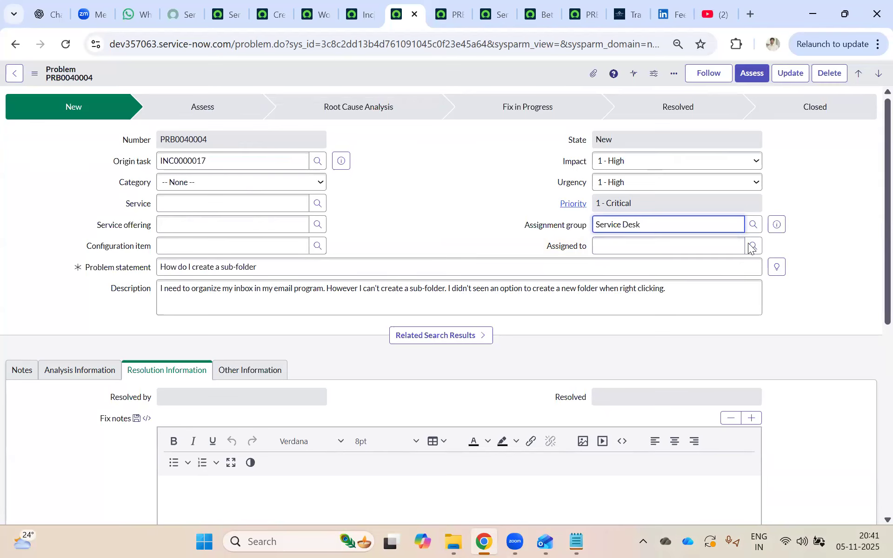
{"action": "left_click", "coordinate": [753, 246]}
{"action": "left_click", "coordinate": [256, 263]}
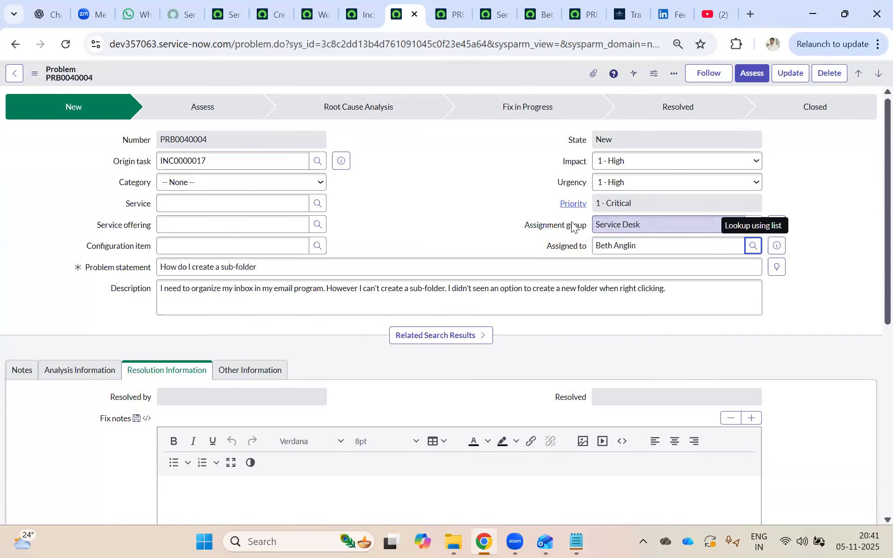
{"action": "left_click", "coordinate": [747, 78]}
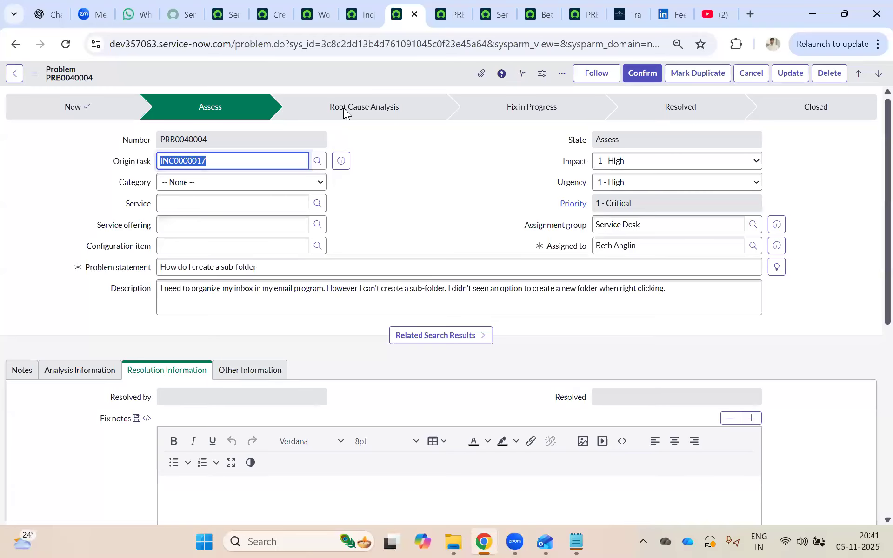
Review the problem statement and confirm the problem to move it to Root Cause Analysis.
{"action": "left_click", "coordinate": [215, 267]}
{"action": "left_click", "coordinate": [316, 276], "text": "shift"}
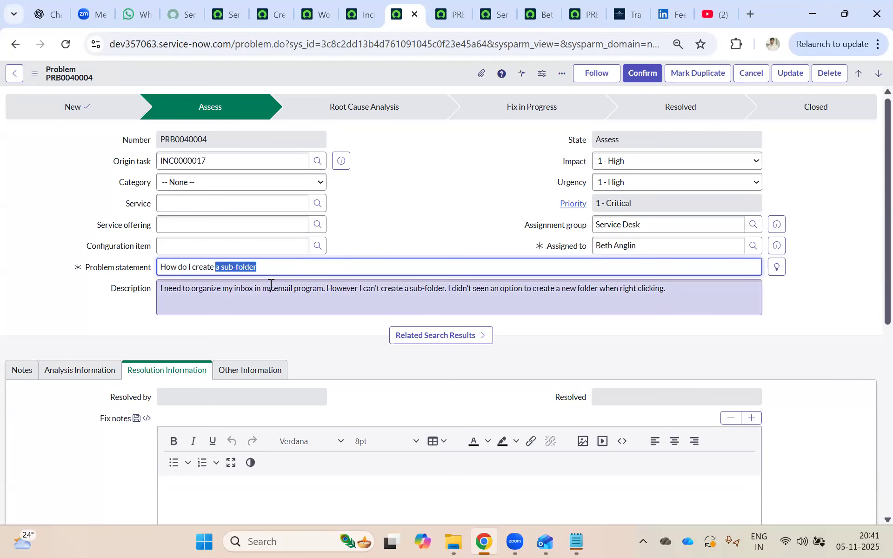
{"action": "scroll", "coordinate": [321, 283], "scroll_direction": "down", "scroll_amount": 2}
{"action": "left_click", "coordinate": [642, 75]}
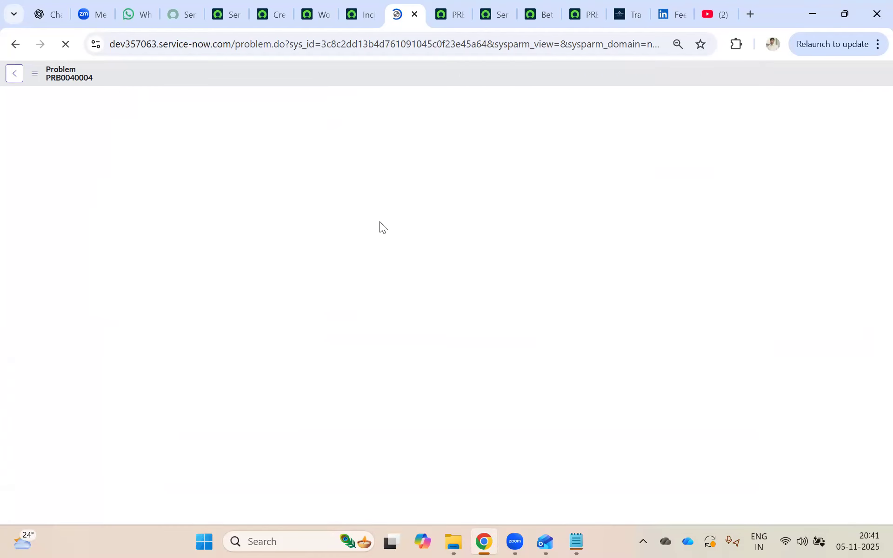
{"action": "scroll", "coordinate": [380, 221], "scroll_direction": "up", "scroll_amount": 2}
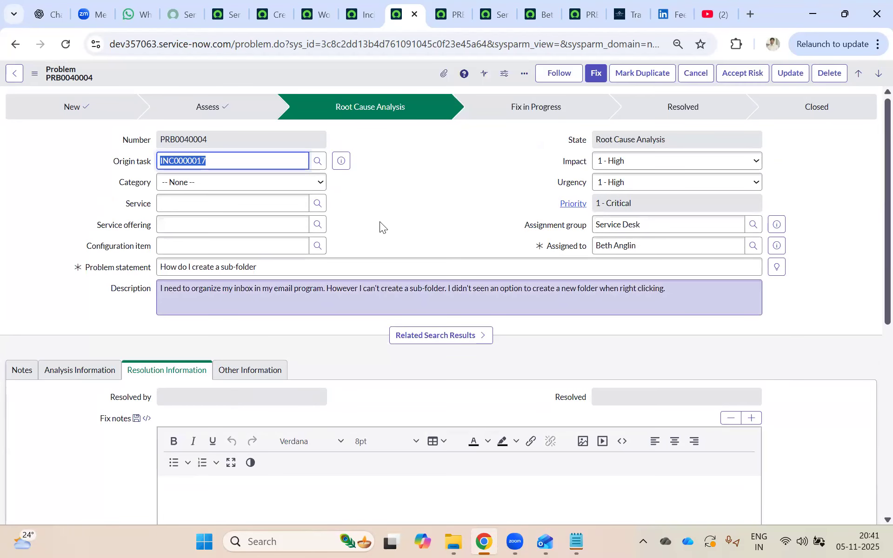
Start the Fix action on the problem and enter the cause notes "I need permissions to created share folder".
{"action": "left_click", "coordinate": [596, 73]}
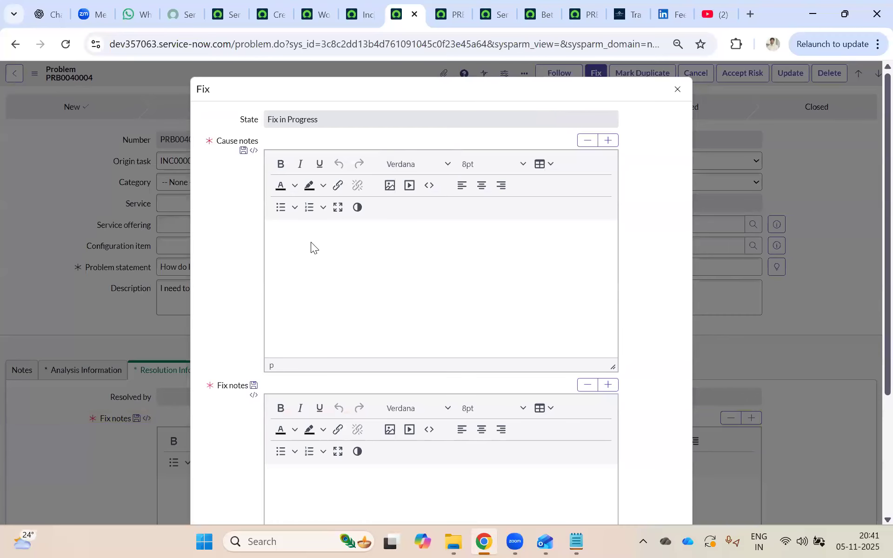
{"action": "left_click", "coordinate": [311, 242]}
{"action": "type", "text": "I need permissions to"}
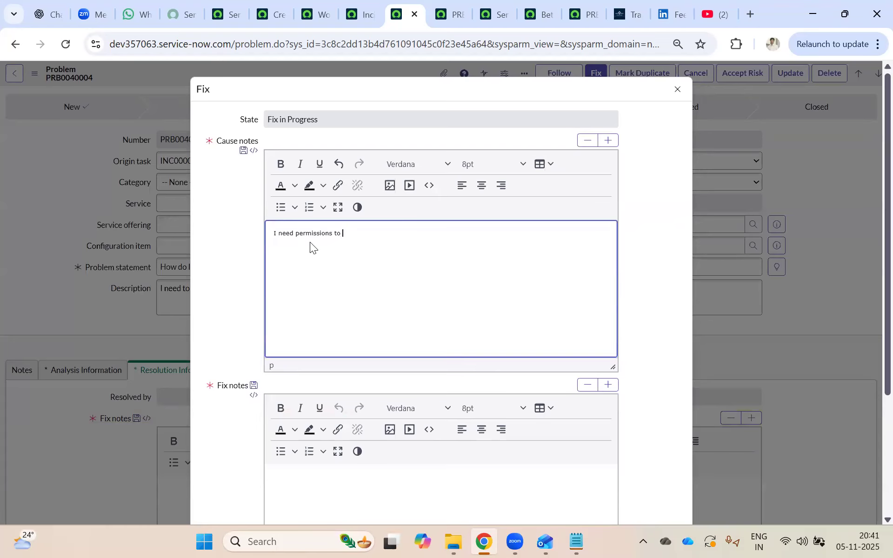
{"action": "type", "text": " created share folder"}
{"action": "key", "text": "ctrl+a"}
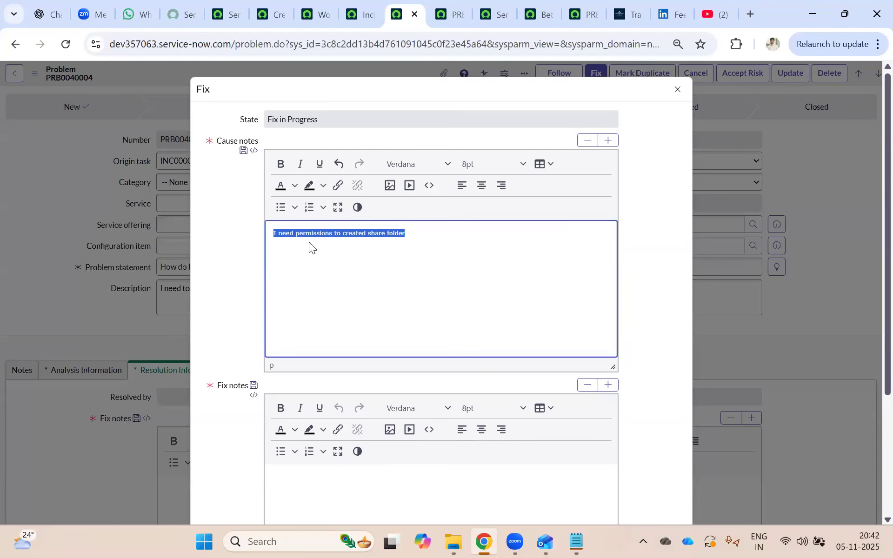
Enter the fix notes "I got permission so that I am able to provide permision" and submit the fix.
{"action": "left_click", "coordinate": [295, 468]}
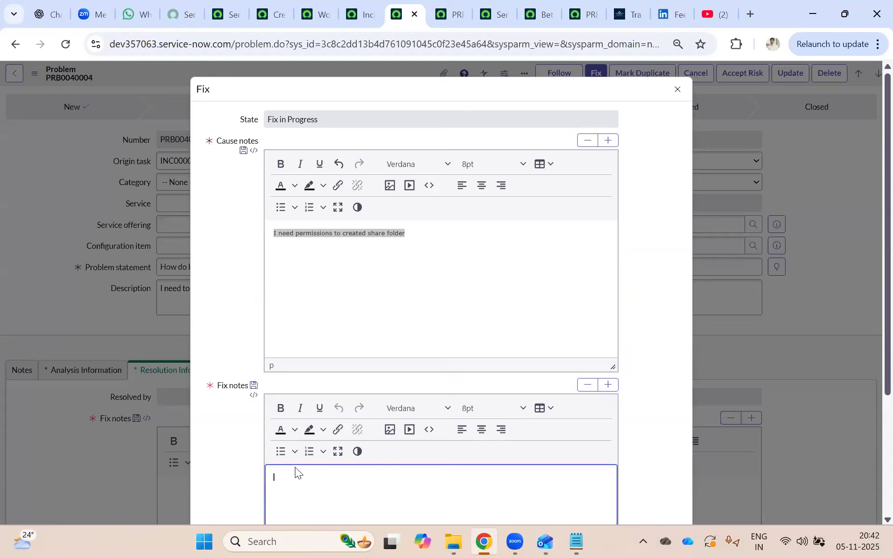
{"action": "type", "text": "I got permission so that I am able to provide permission"}
{"action": "scroll", "coordinate": [409, 375], "scroll_direction": "down", "scroll_amount": 4}
{"action": "left_click", "coordinate": [646, 487]}
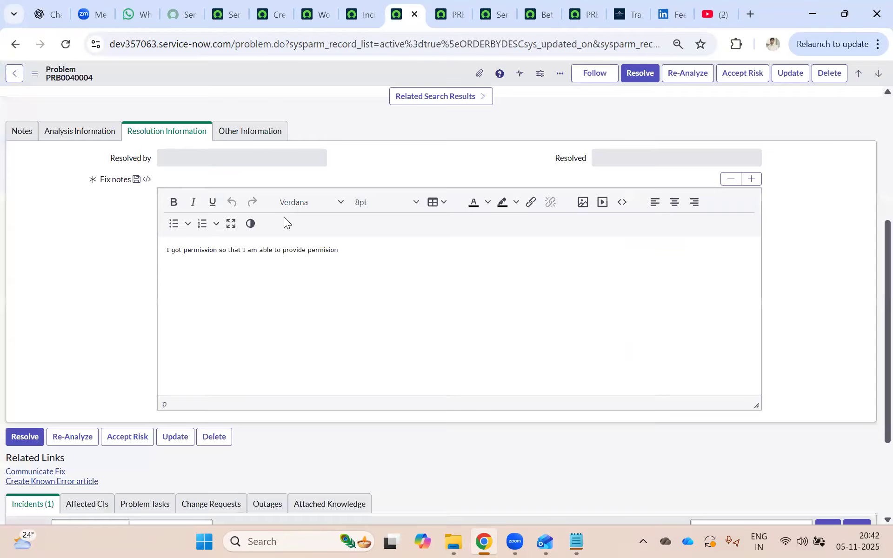
Resolve and complete problem PRB0040004, and check its State and Resolution code fields.
{"action": "scroll", "coordinate": [283, 217], "scroll_direction": "up", "scroll_amount": 2}
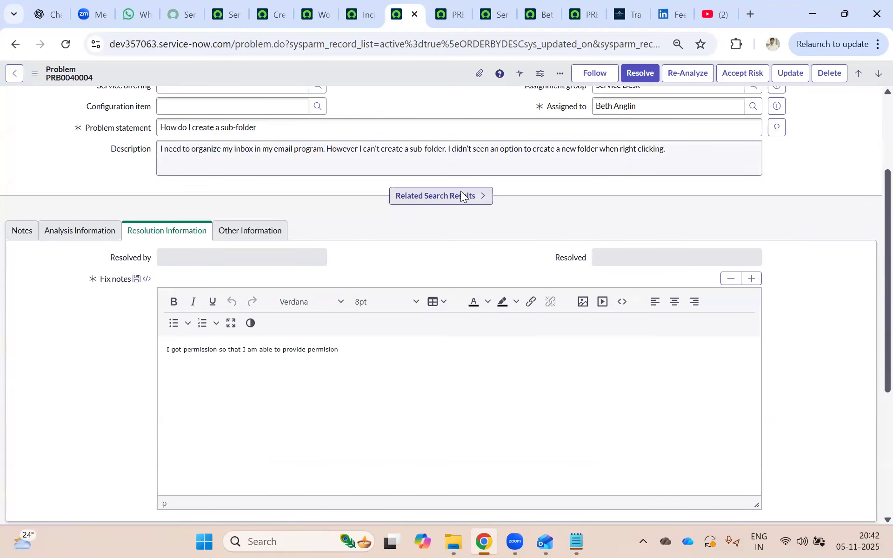
{"action": "scroll", "coordinate": [461, 193], "scroll_direction": "up", "scroll_amount": 3}
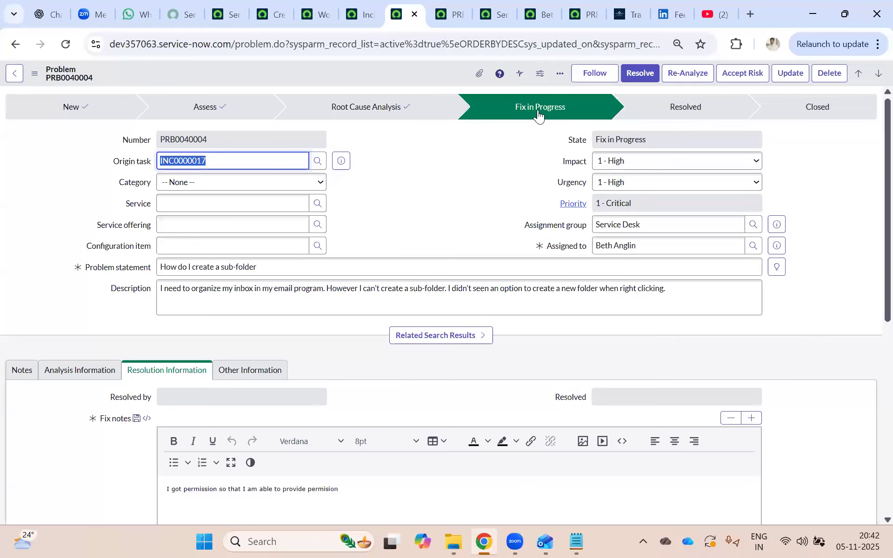
{"action": "left_click", "coordinate": [640, 73]}
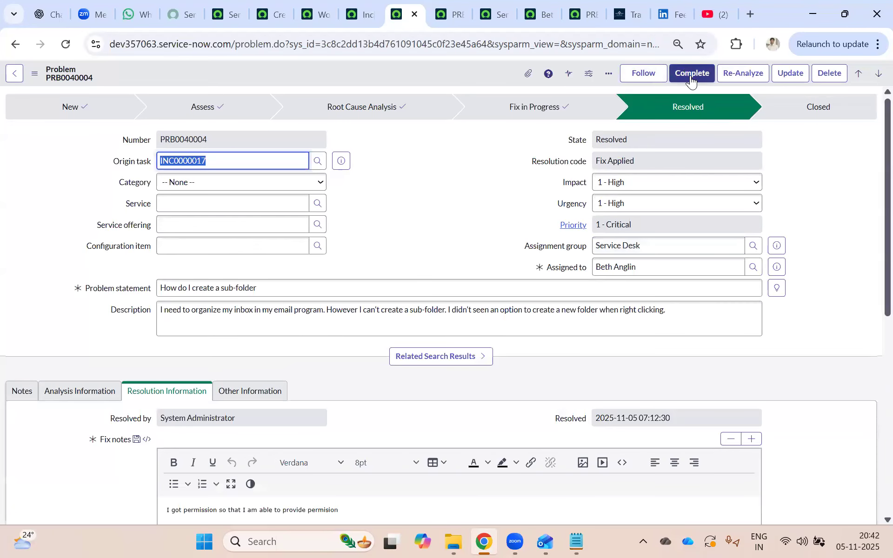
{"action": "left_click", "coordinate": [692, 73]}
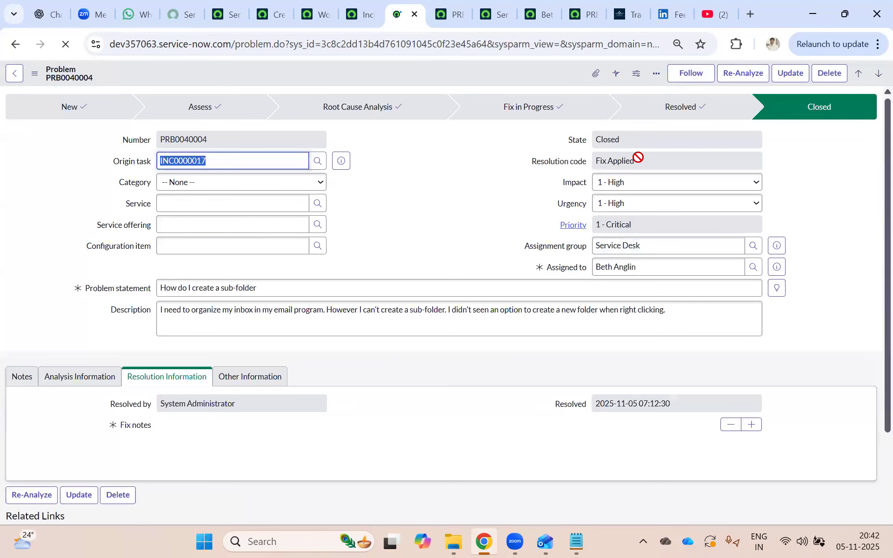
{"action": "left_click", "coordinate": [501, 135]}
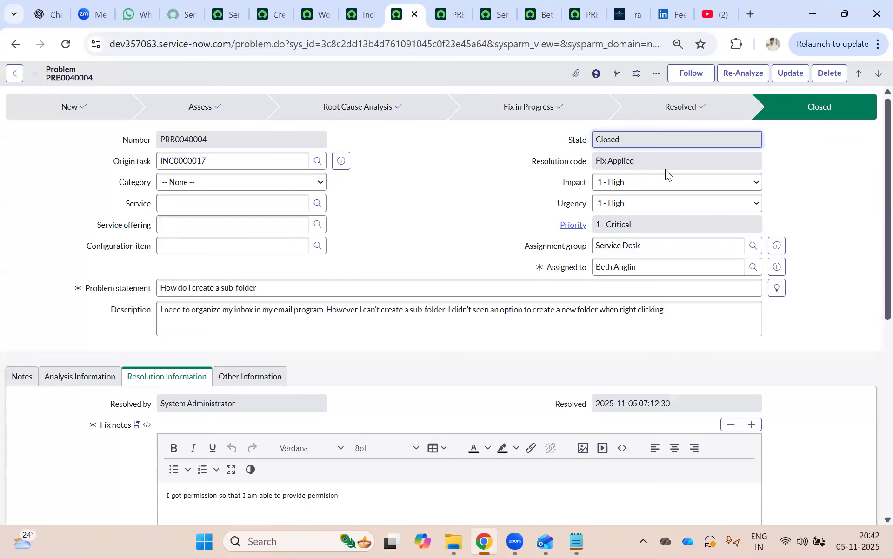
{"action": "left_click", "coordinate": [538, 157]}
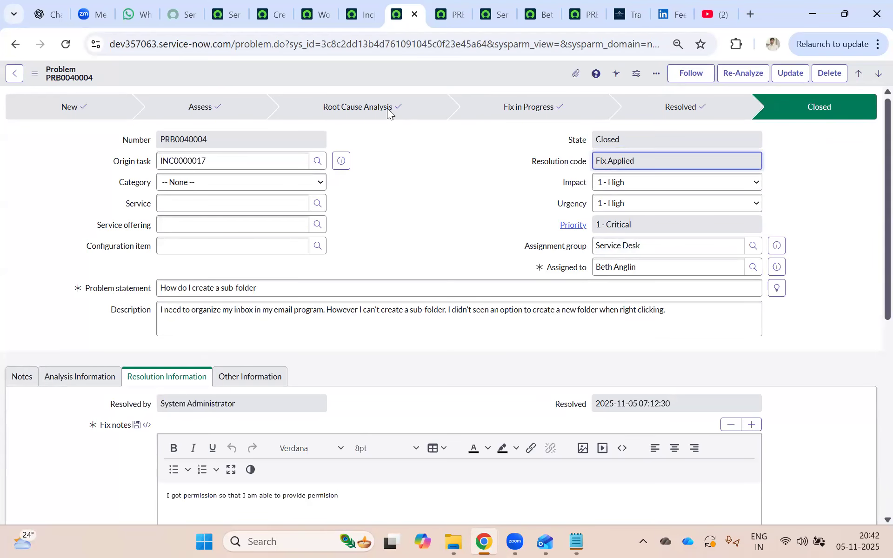
Re-analyze the closed problem and close it again by accepting the risk with the reason "WA Applied".
{"action": "left_click", "coordinate": [743, 75]}
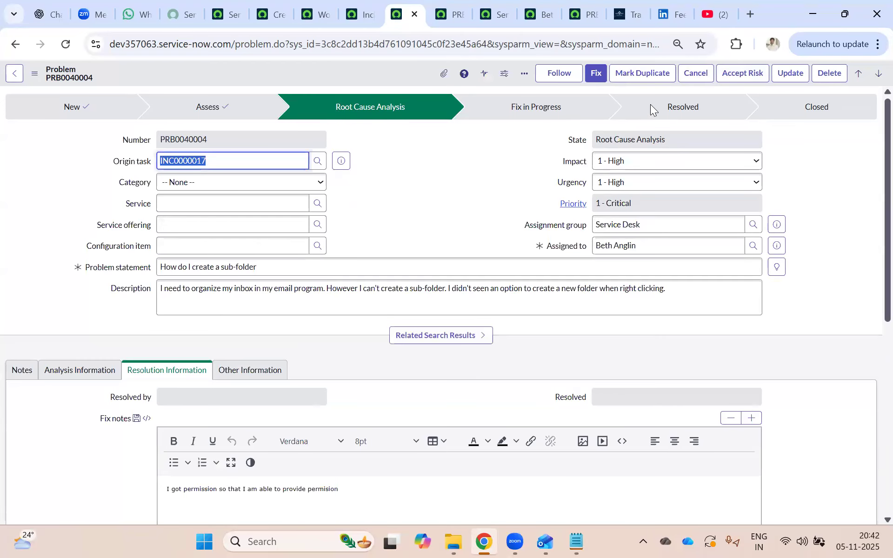
{"action": "left_click", "coordinate": [740, 74]}
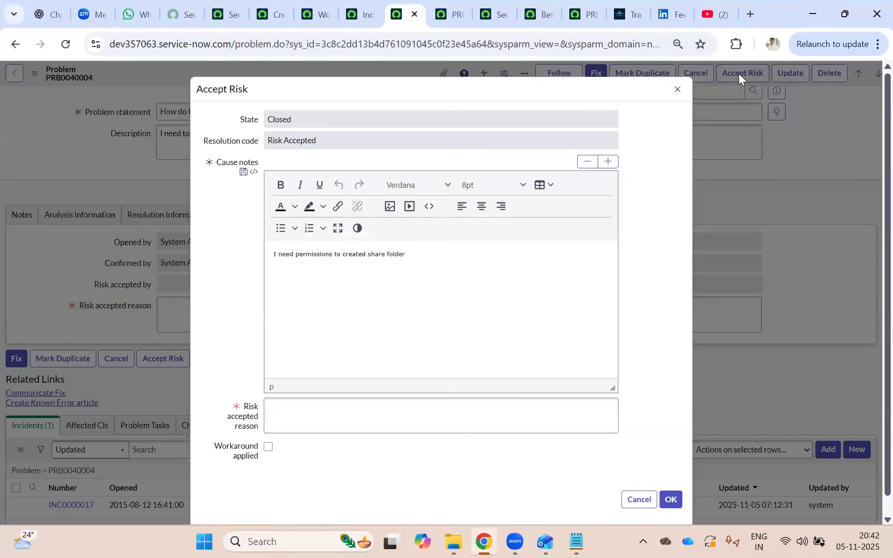
{"action": "left_click", "coordinate": [315, 412]}
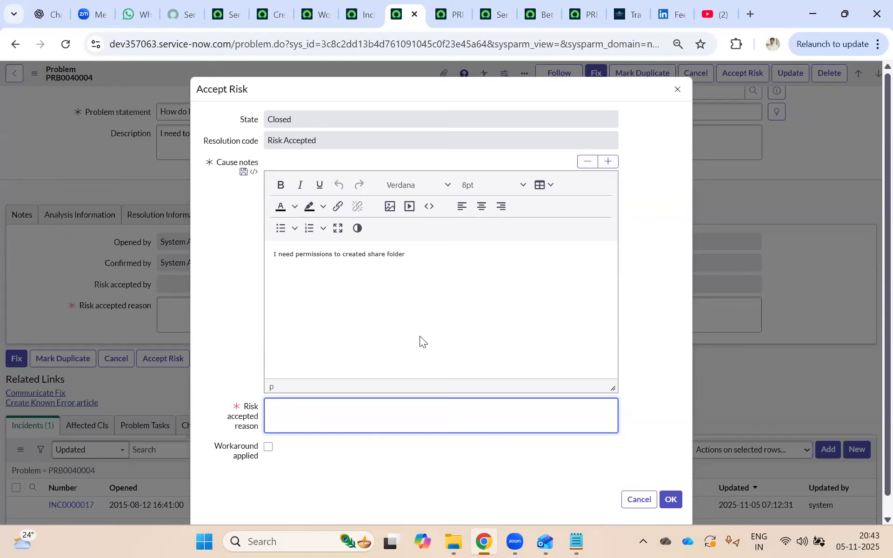
{"action": "type", "text": "We"}
{"action": "key", "text": "BackSpace"}
{"action": "type", "text": "A Applied"}
{"action": "left_click", "coordinate": [670, 499]}
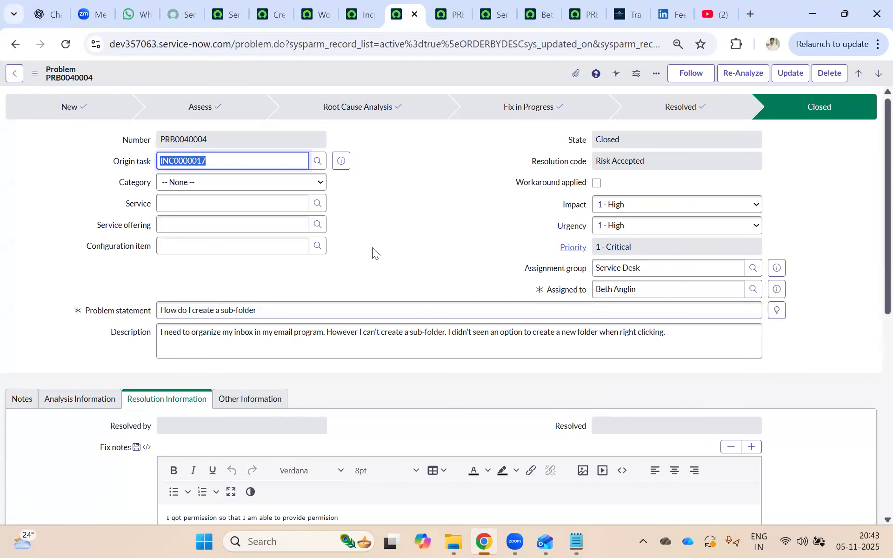
{"action": "scroll", "coordinate": [578, 505], "scroll_direction": "down", "scroll_amount": 1}
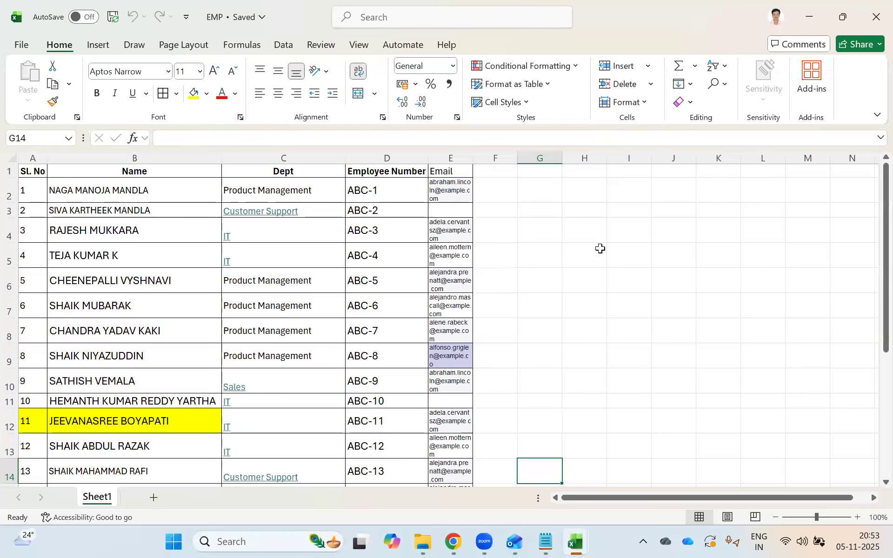
Switch to the EMP workbook in Excel and compare its employee columns with the fields in the ServiceNow Users list.
{"action": "left_click", "coordinate": [564, 226]}
{"action": "scroll", "coordinate": [425, 234], "scroll_direction": "down", "scroll_amount": 3}
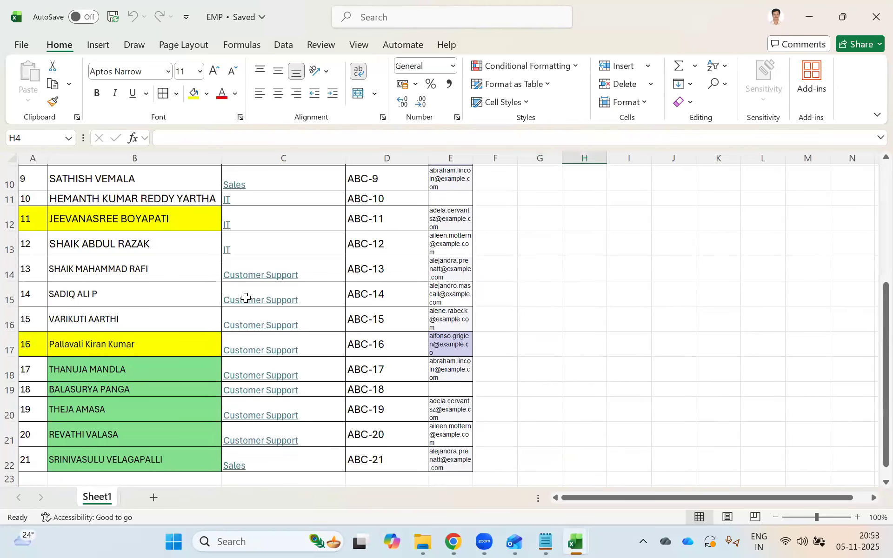
{"action": "scroll", "coordinate": [141, 177], "scroll_direction": "up", "scroll_amount": 3}
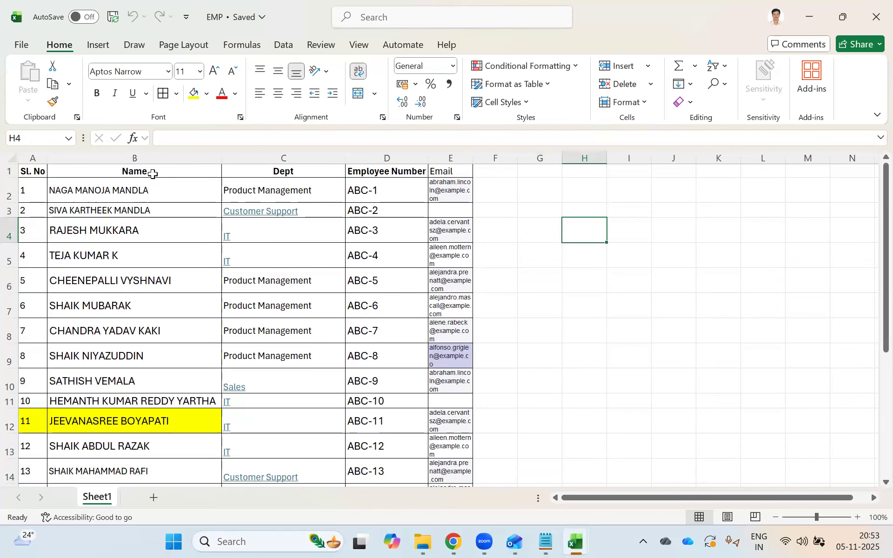
{"action": "left_click", "coordinate": [152, 173]}
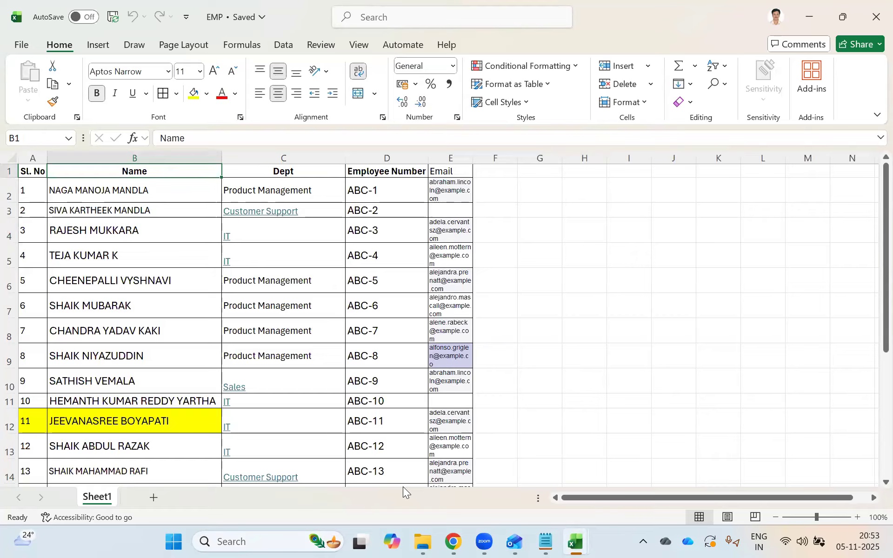
{"action": "key", "text": "alt+Tab"}
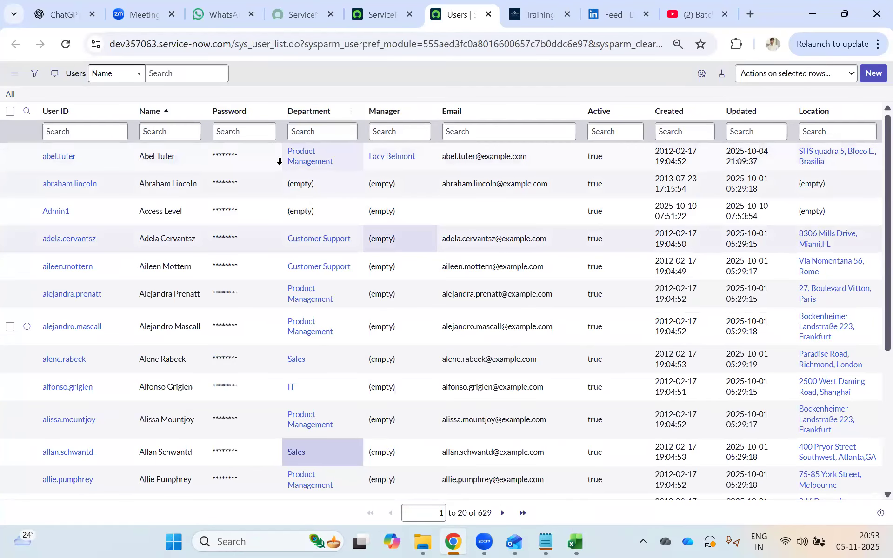
{"action": "key", "text": "alt+Tab"}
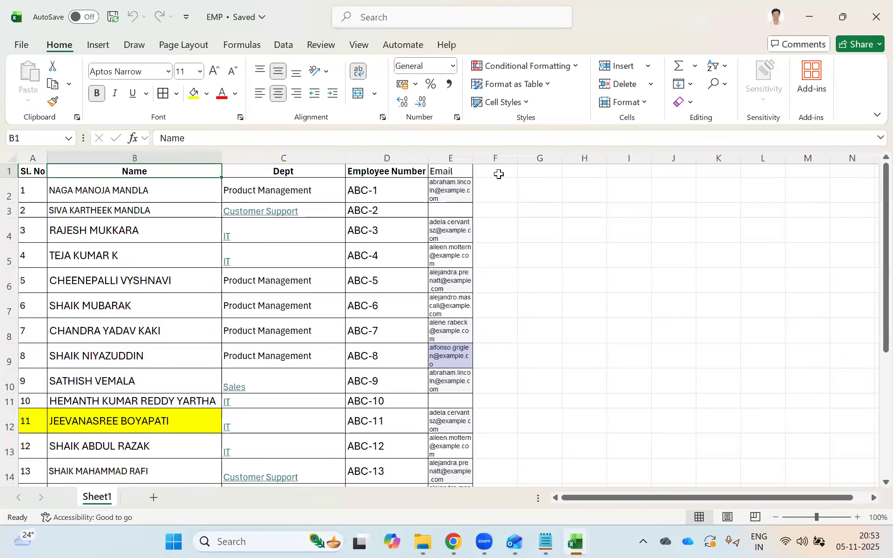
Add a User ID heading in F1 and fill F2 with the first employee's name using the formula =B2.
{"action": "left_click", "coordinate": [499, 174]}
{"action": "type", "text": "User"}
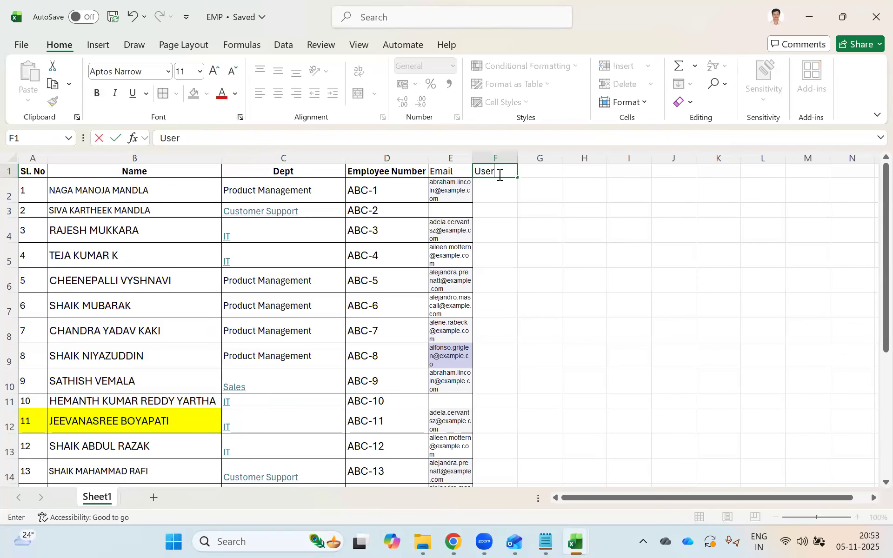
{"action": "type", "text": " ID"}
{"action": "key", "text": "Return"}
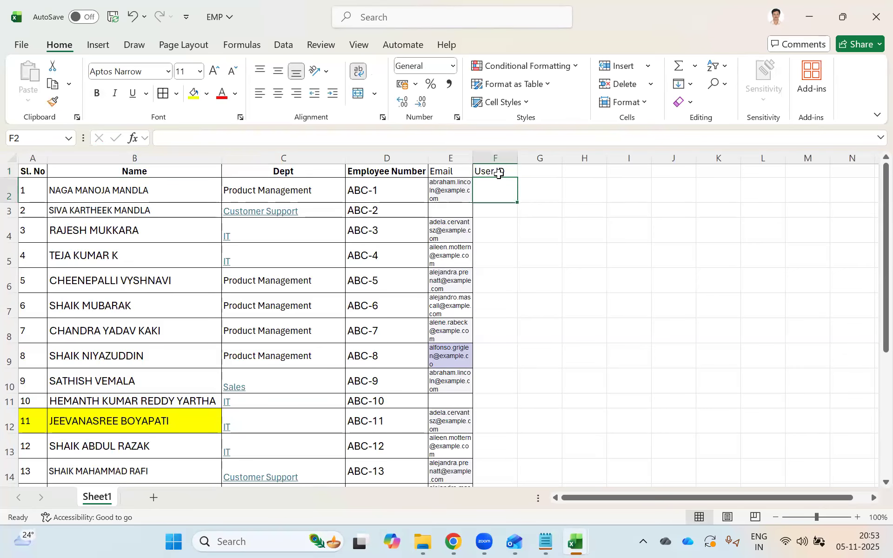
{"action": "type", "text": "="}
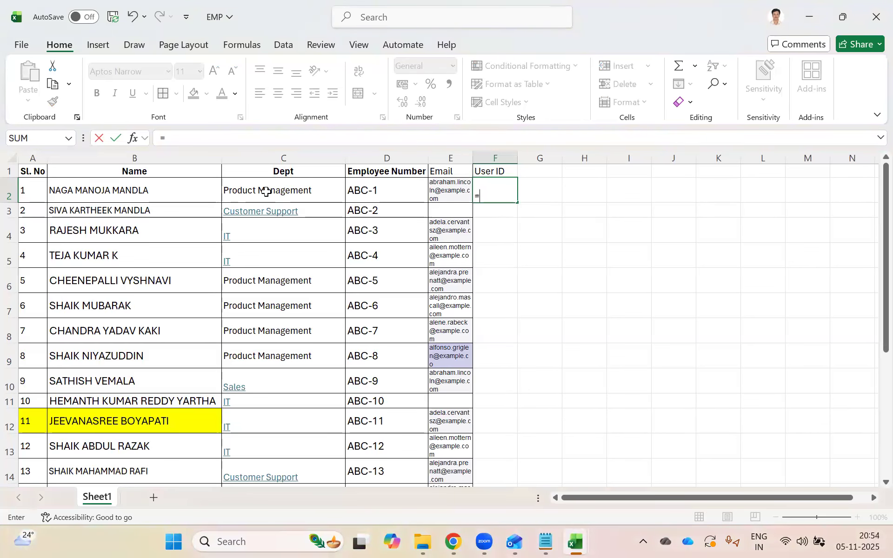
{"action": "left_click", "coordinate": [199, 188]}
{"action": "key", "text": "Return"}
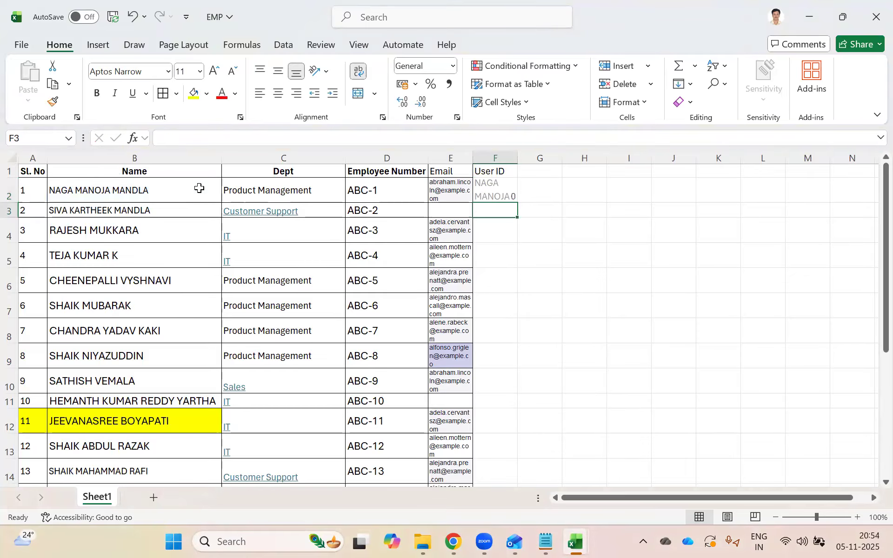
Copy the F2 formula down the User ID column through the last employee row, F22.
{"action": "left_click", "coordinate": [502, 188]}
{"action": "left_click_drag", "start_coordinate": [516, 204], "coordinate": [503, 459]}
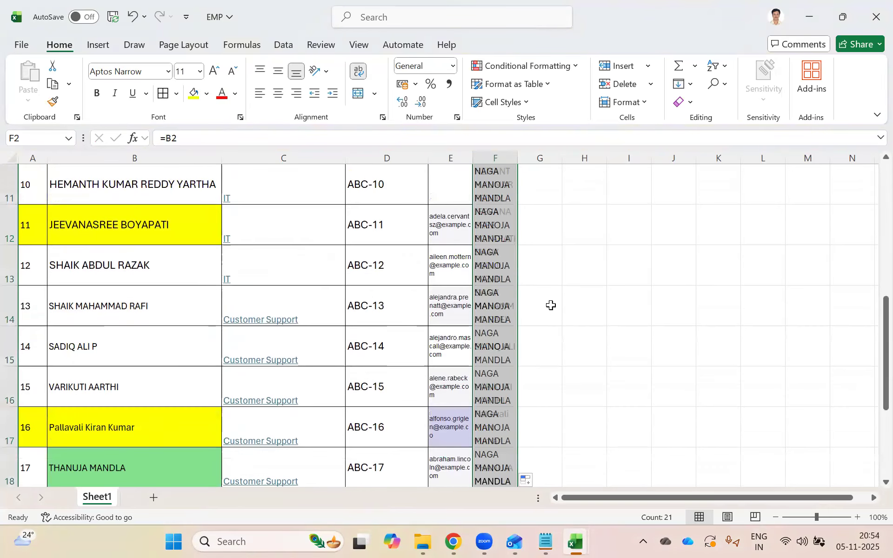
{"action": "left_click", "coordinate": [582, 345]}
{"action": "scroll", "coordinate": [509, 230], "scroll_direction": "up", "scroll_amount": 3}
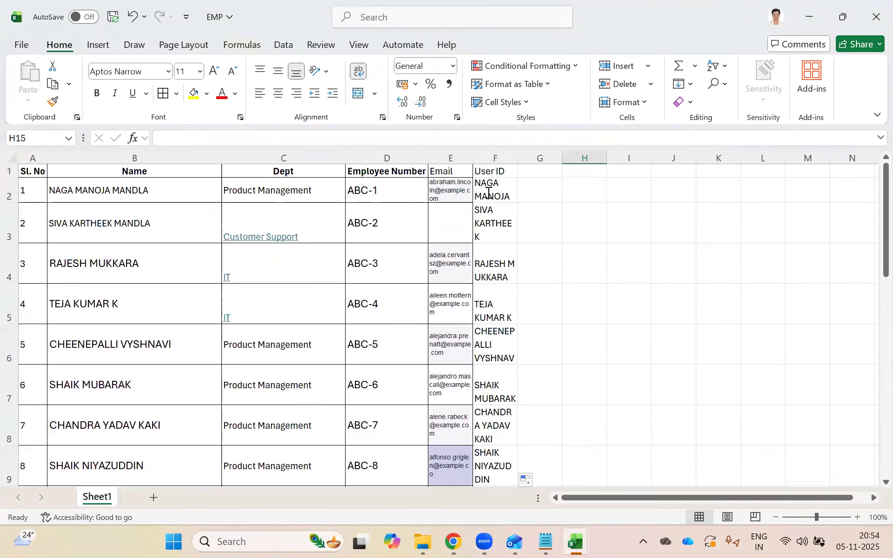
Copy the User ID formula results in F2:F22 and paste them as plain values starting at G2.
{"action": "double_click", "coordinate": [489, 192]}
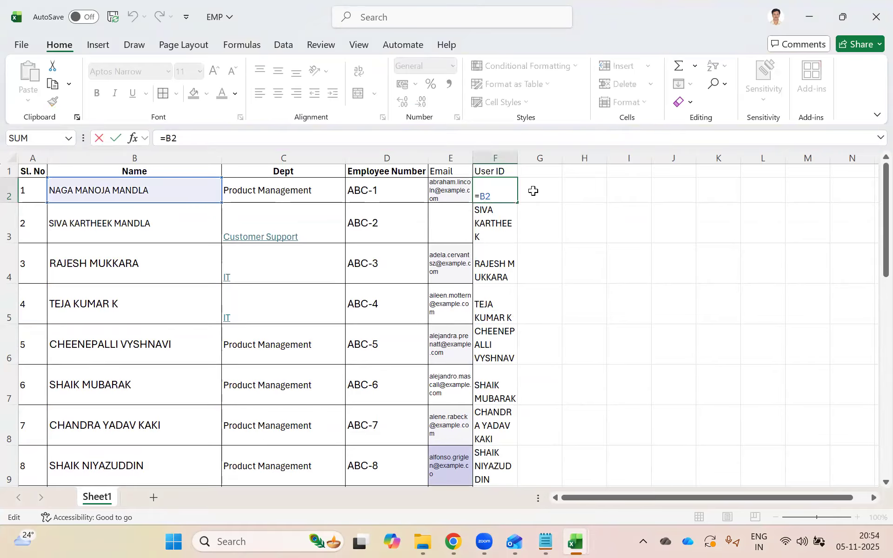
{"action": "left_click", "coordinate": [577, 214]}
{"action": "left_click_drag", "start_coordinate": [499, 193], "coordinate": [496, 393]}
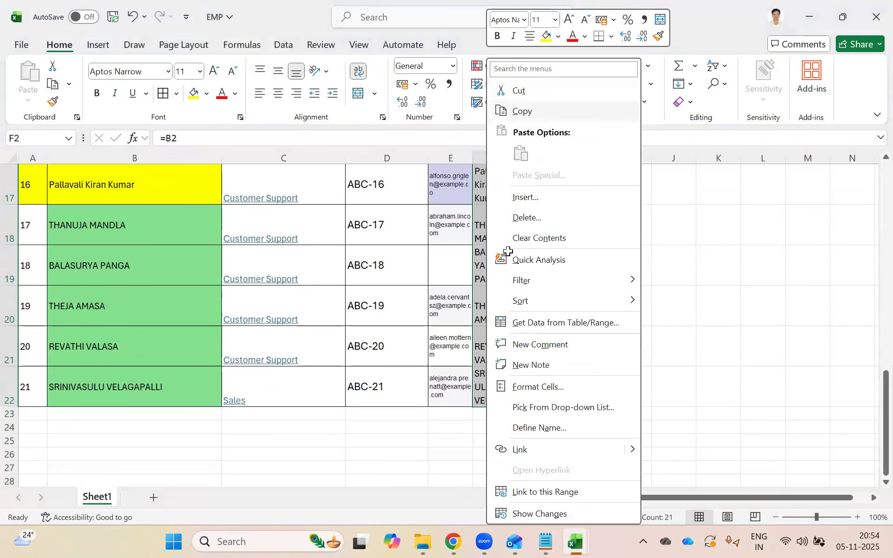
{"action": "left_click", "coordinate": [523, 111]}
{"action": "right_click", "coordinate": [543, 191]}
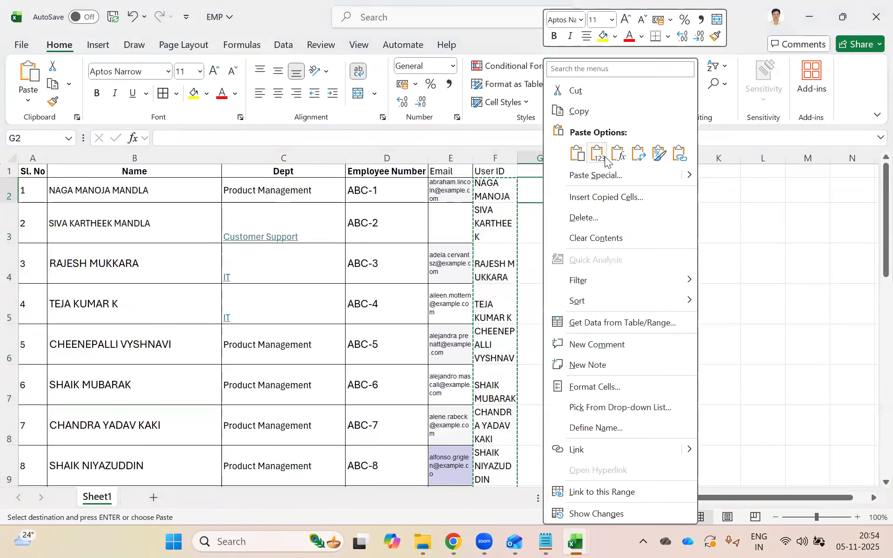
{"action": "left_click", "coordinate": [605, 156]}
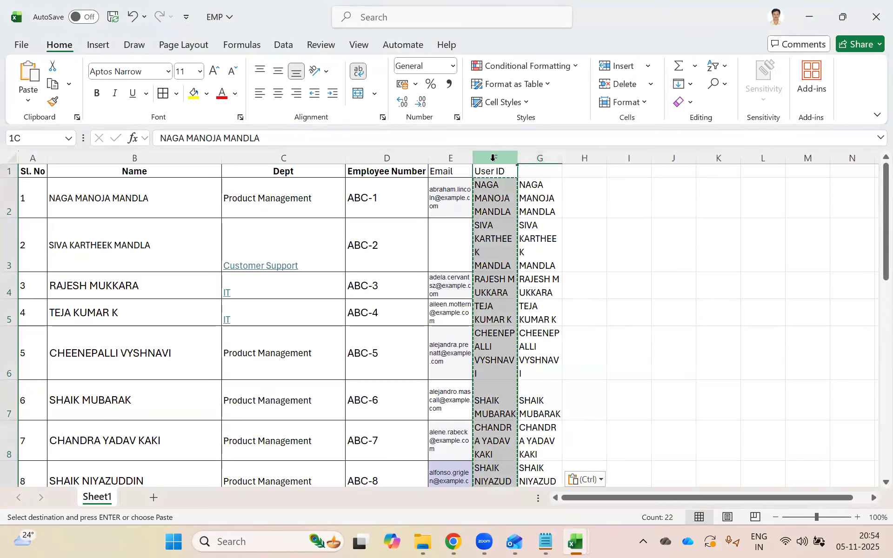
Delete the formula-based column F and enter the heading User ID in F1 above the pasted values.
{"action": "right_click", "coordinate": [493, 157]}
{"action": "left_click", "coordinate": [535, 321]}
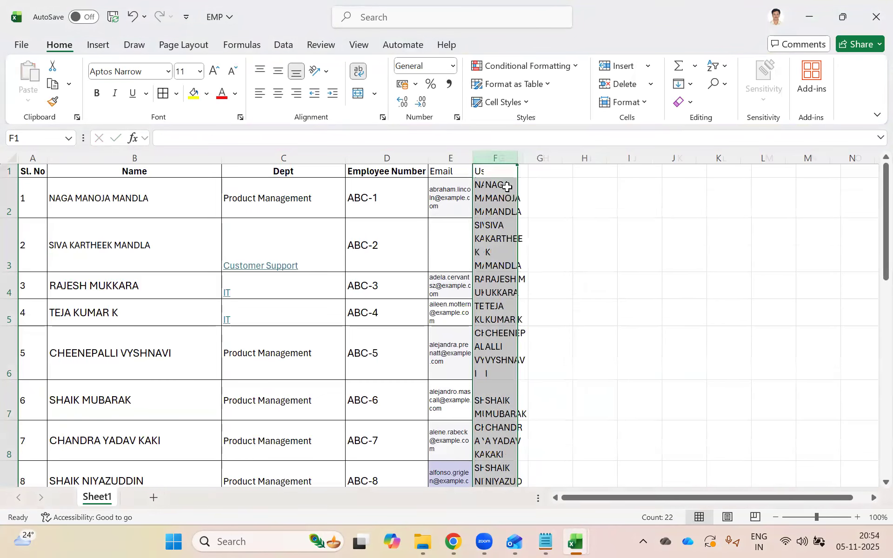
{"action": "left_click", "coordinate": [499, 175]}
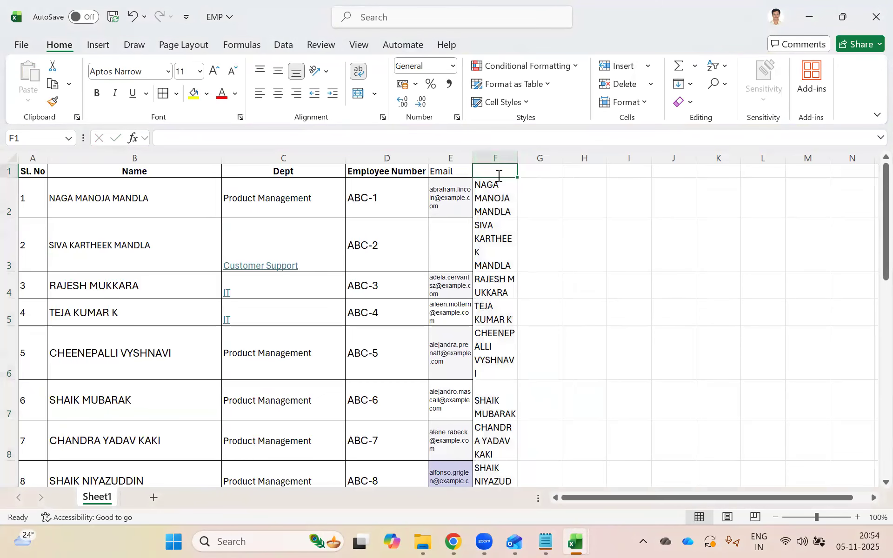
{"action": "type", "text": "User ID"}
{"action": "key", "text": "Return"}
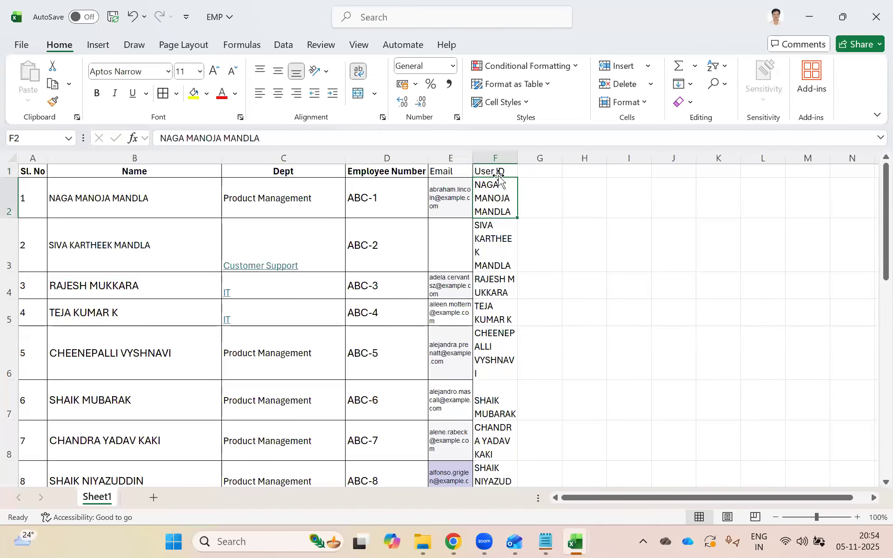
Shorten the User IDs in F2, F3 and F4 to only the first word of each employee's name.
{"action": "left_click_drag", "start_coordinate": [186, 138], "coordinate": [443, 156]}
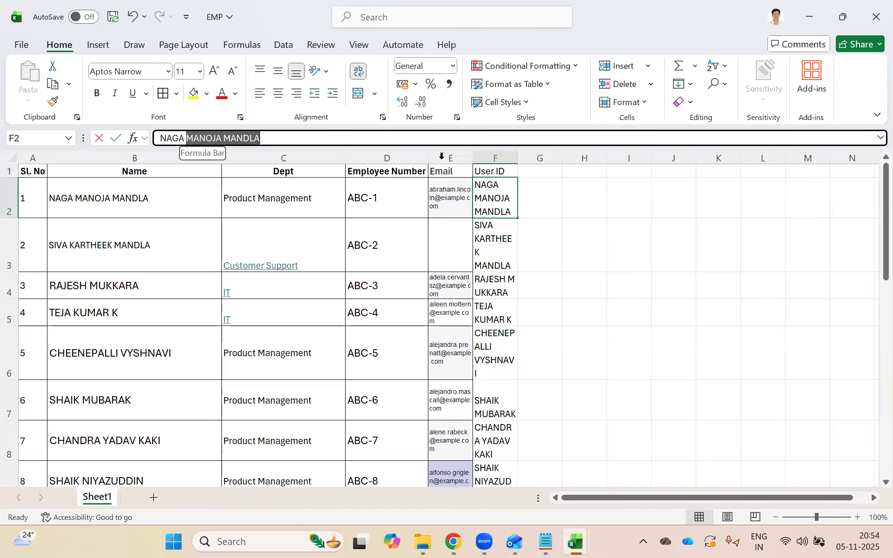
{"action": "key", "text": "BackSpace"}
{"action": "key", "text": "Return"}
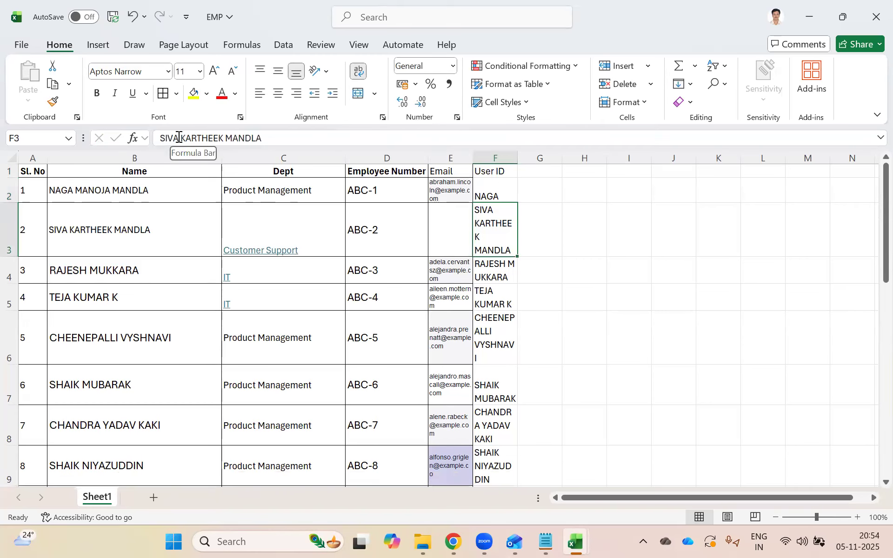
{"action": "left_click_drag", "start_coordinate": [179, 138], "coordinate": [455, 183]}
{"action": "key", "text": "BackSpace"}
{"action": "key", "text": "Return"}
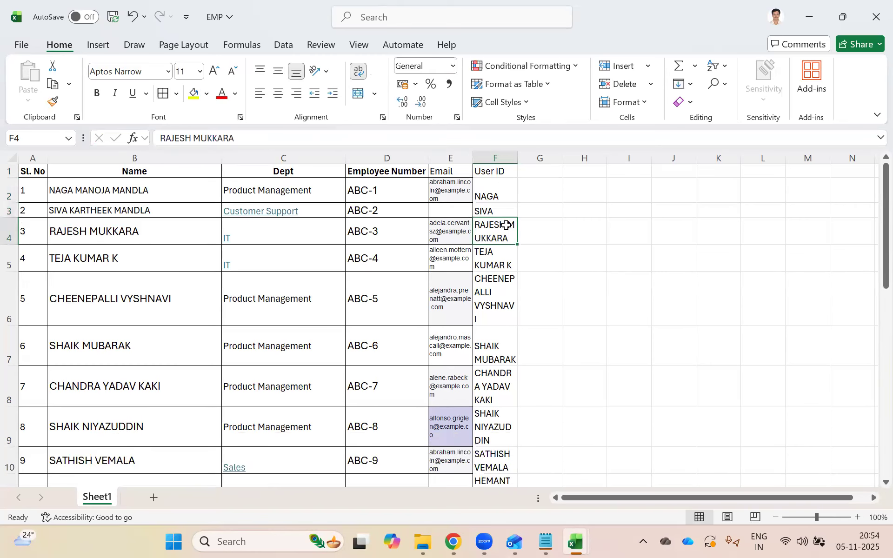
{"action": "left_click_drag", "start_coordinate": [193, 138], "coordinate": [236, 139]}
{"action": "key", "text": "BackSpace"}
{"action": "left_click", "coordinate": [631, 309]}
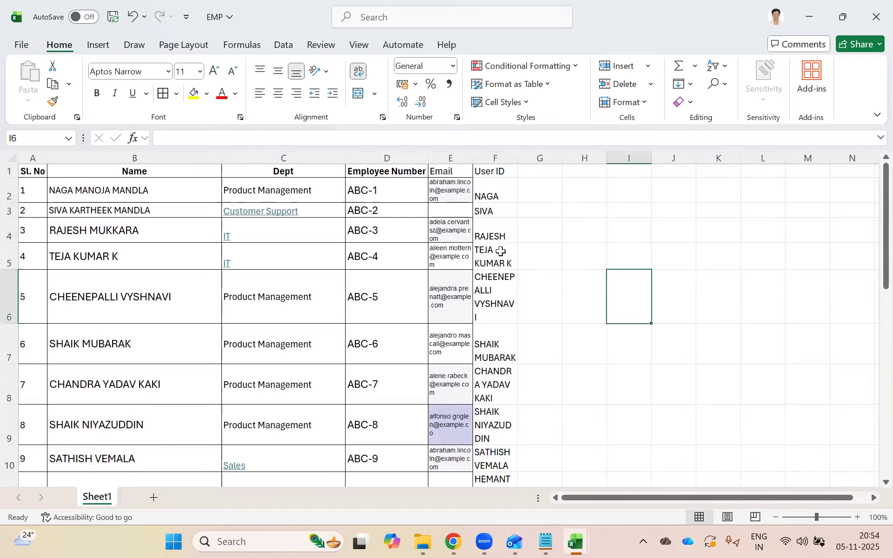
Remove everything after the first word from the User IDs in F5 and F6.
{"action": "left_click", "coordinate": [496, 250]}
{"action": "left_click_drag", "start_coordinate": [189, 138], "coordinate": [394, 170]}
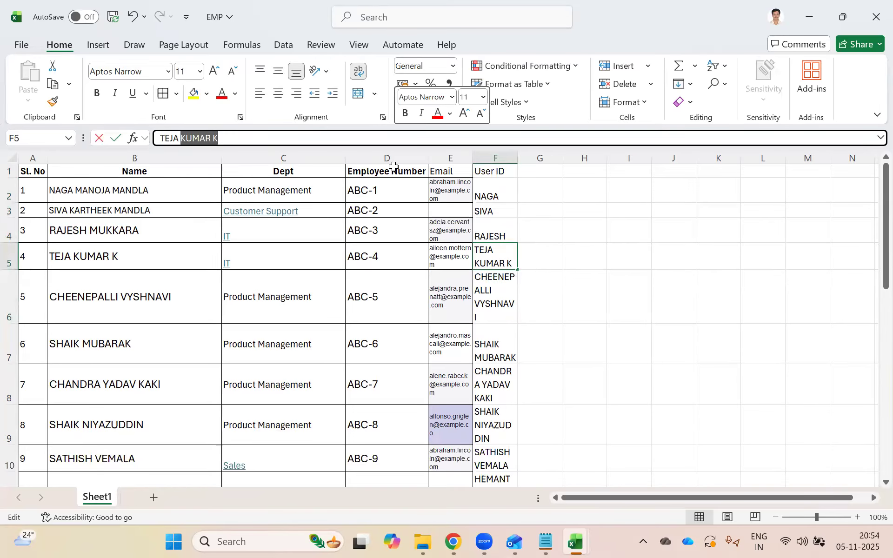
{"action": "key", "text": "BackSpace"}
{"action": "key", "text": "Return"}
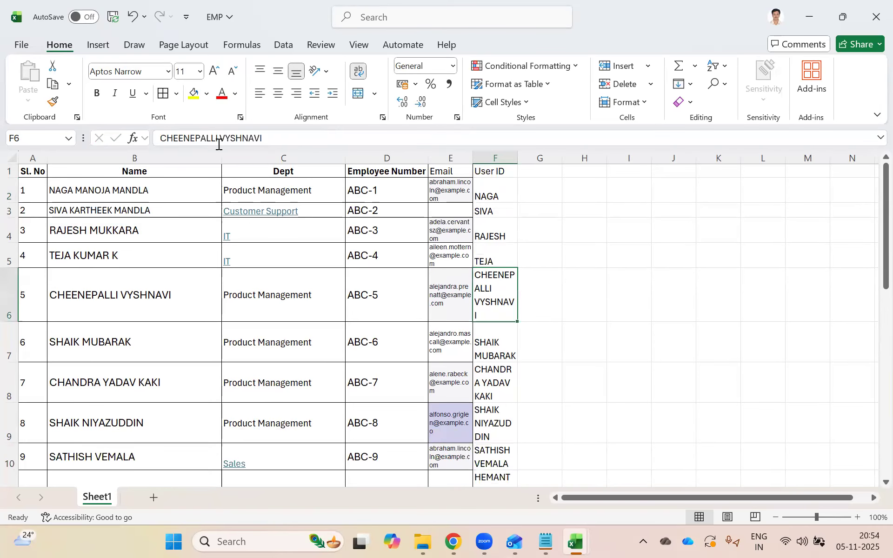
{"action": "left_click_drag", "start_coordinate": [217, 137], "coordinate": [593, 207]}
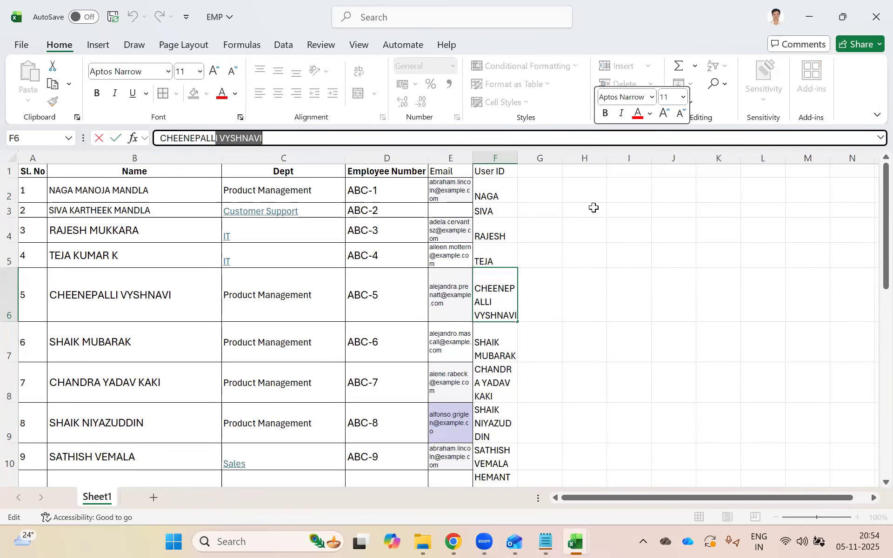
{"action": "key", "text": "BackSpace"}
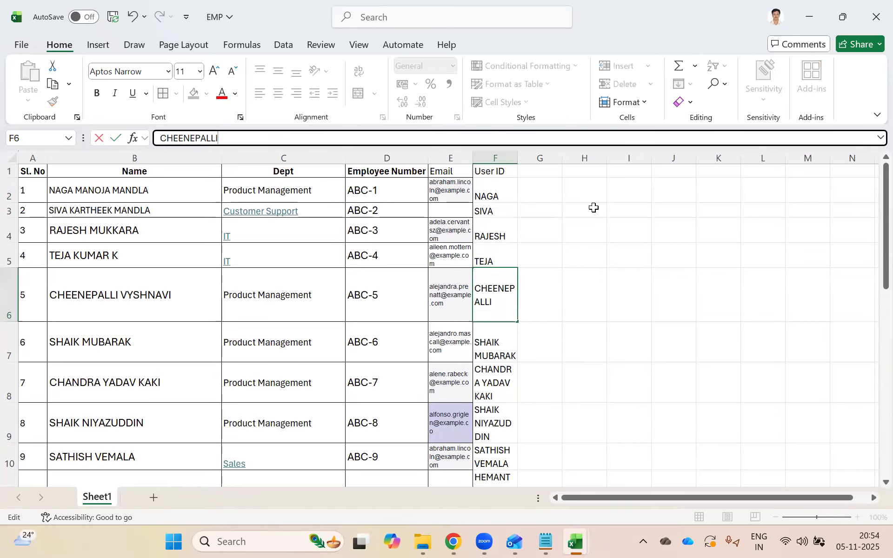
{"action": "key", "text": "Return"}
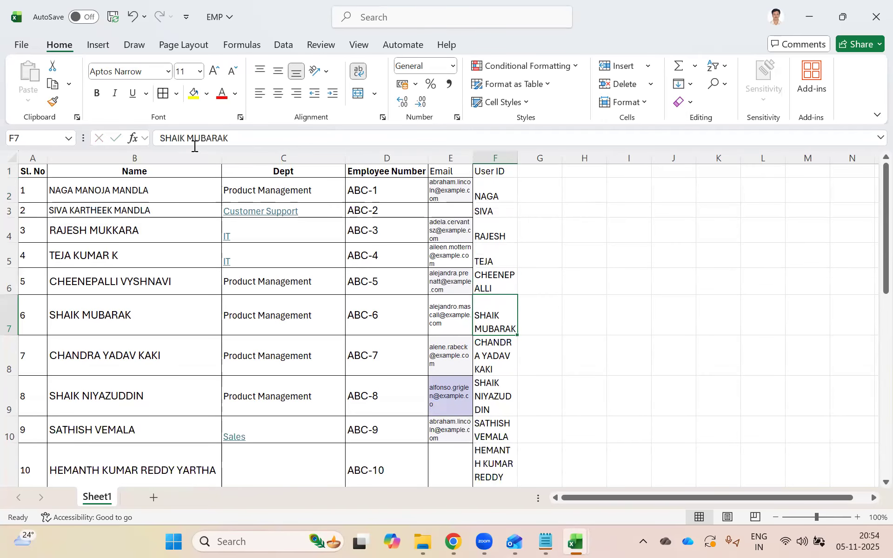
Trim the User IDs in F7 and F8 to the first word of the employee's name.
{"action": "left_click_drag", "start_coordinate": [186, 138], "coordinate": [448, 175]}
{"action": "key", "text": "BackSpace"}
{"action": "key", "text": "Return"}
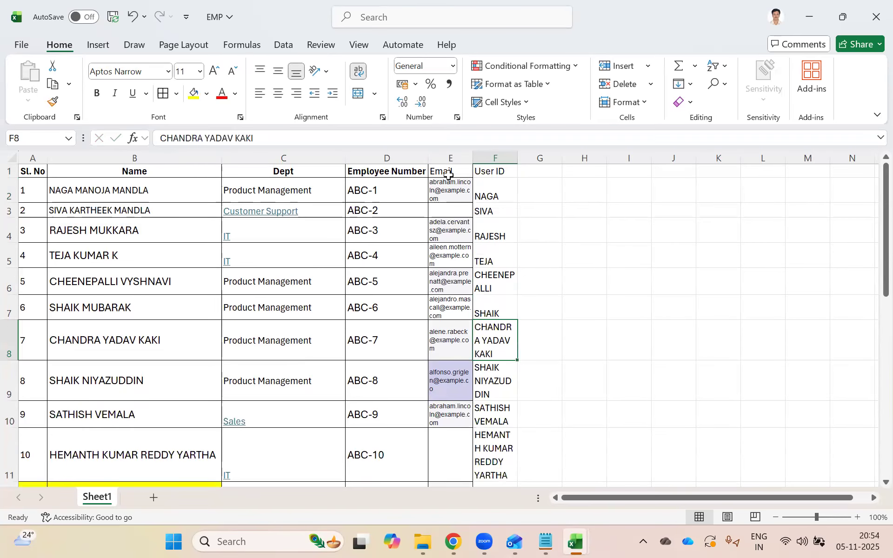
{"action": "left_click_drag", "start_coordinate": [202, 138], "coordinate": [355, 159]}
{"action": "key", "text": "BackSpace"}
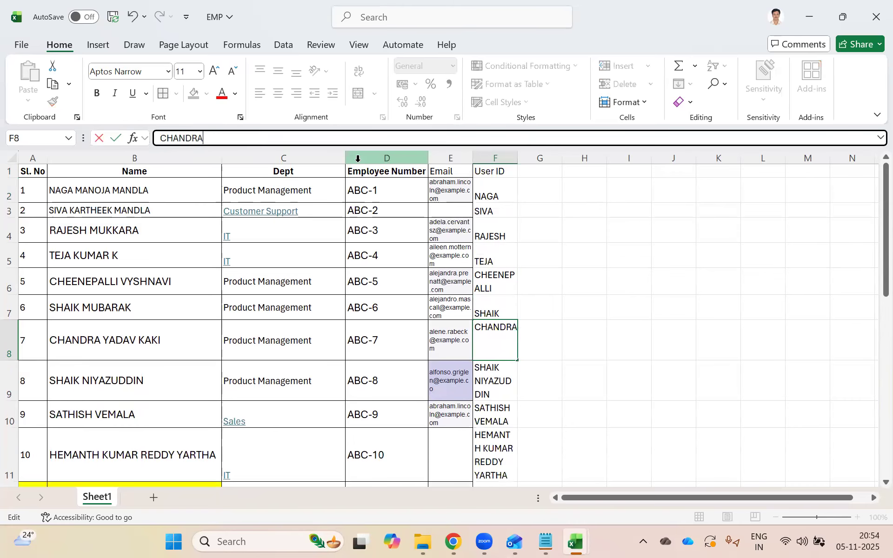
{"action": "key", "text": "Return"}
Reduce the User IDs in F9 and F10 to the first word of the employee's name.
{"action": "left_click", "coordinate": [186, 139]}
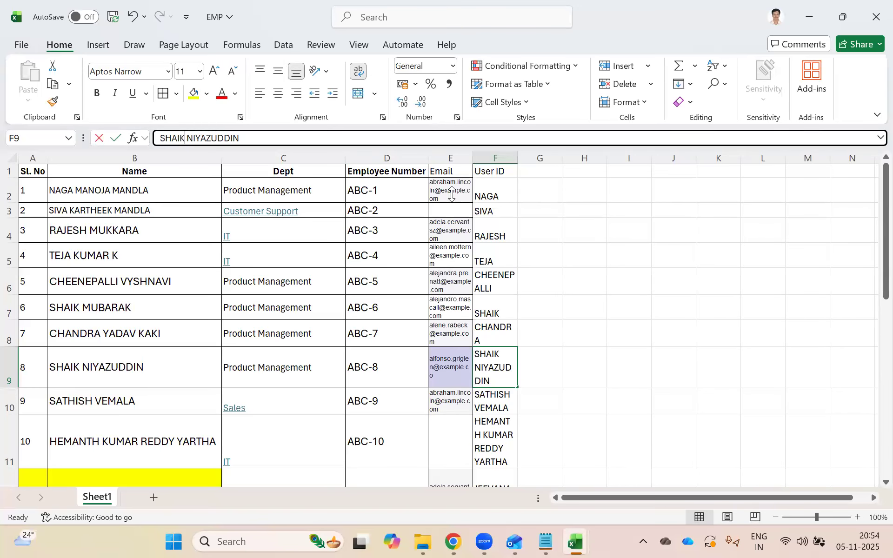
{"action": "key", "text": "shift+End"}
{"action": "key", "text": "BackSpace"}
{"action": "key", "text": "Return"}
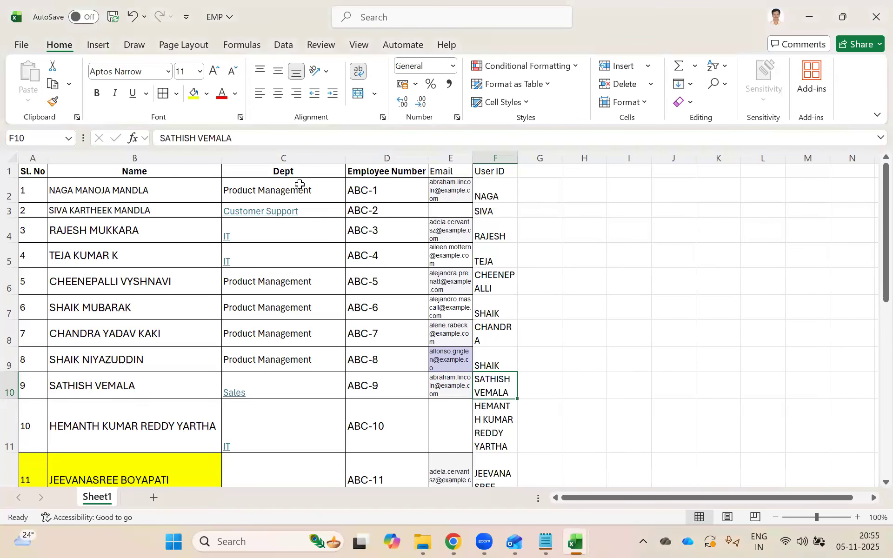
{"action": "left_click", "coordinate": [195, 138]}
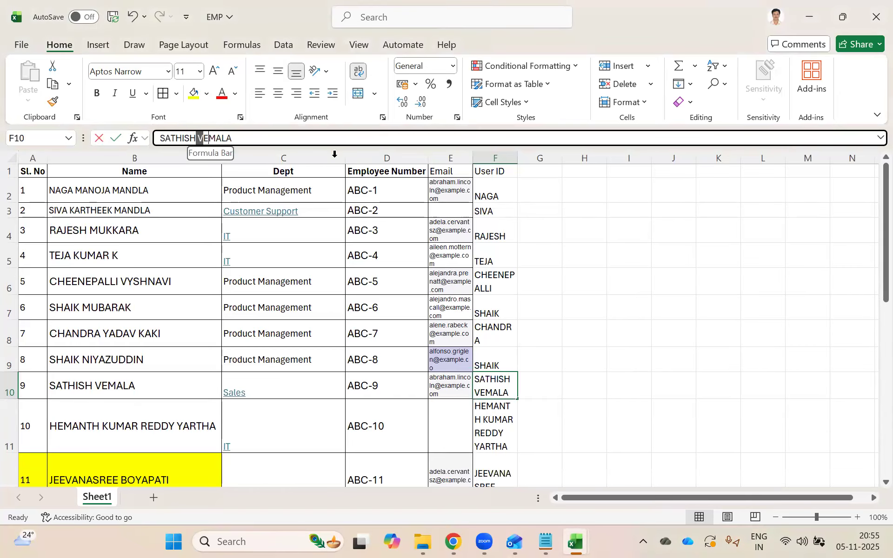
{"action": "key", "text": "shift+End"}
{"action": "key", "text": "BackSpace"}
{"action": "key", "text": "Return"}
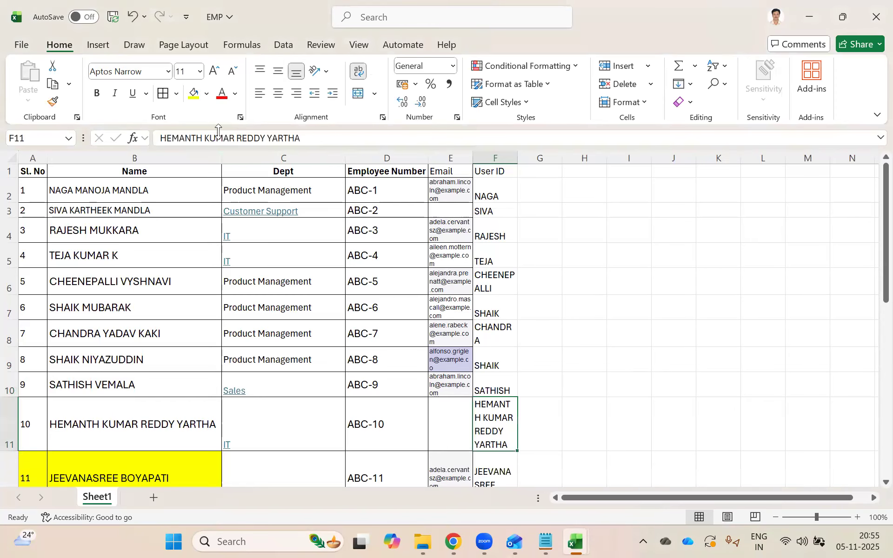
Cut the four-word User ID in F11 down to its first word.
{"action": "left_click", "coordinate": [203, 138]}
{"action": "key", "text": "shift+End"}
{"action": "key", "text": "Return"}
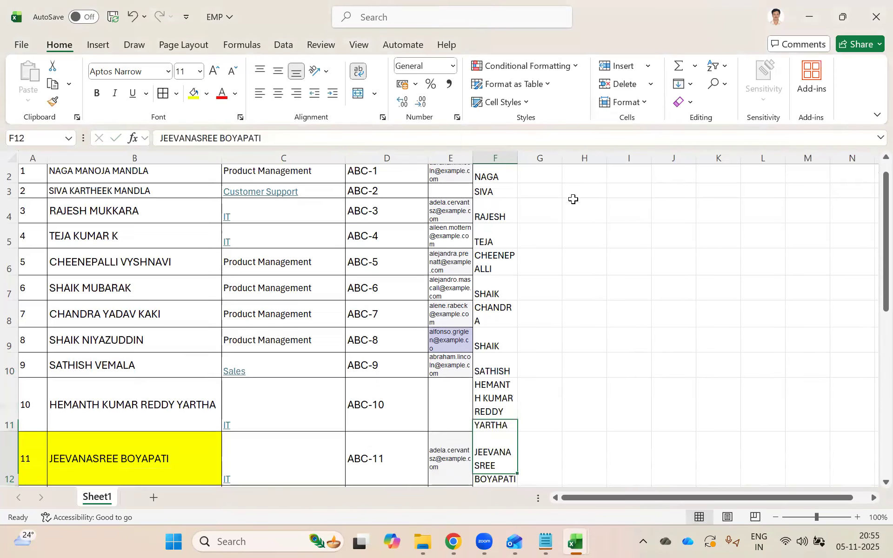
{"action": "scroll", "coordinate": [652, 343], "scroll_direction": "down", "scroll_amount": 1}
{"action": "left_click", "coordinate": [498, 382]}
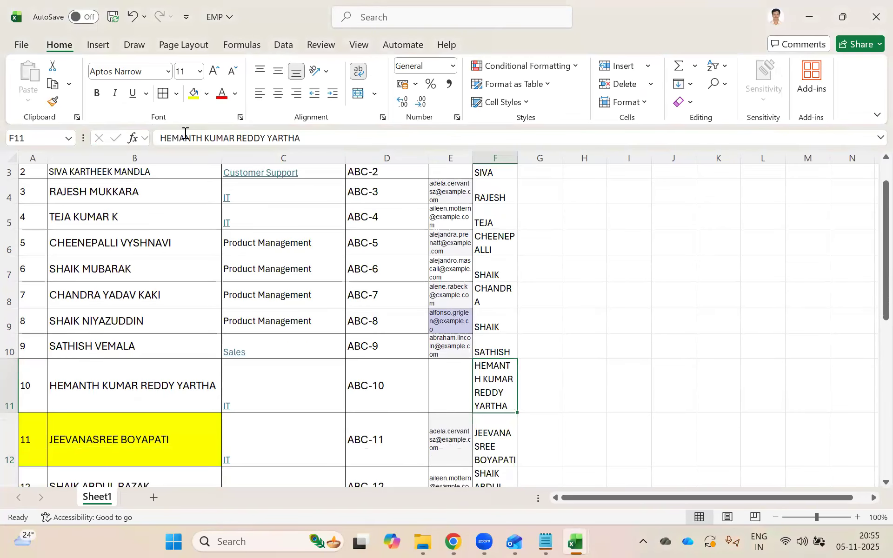
{"action": "left_click_drag", "start_coordinate": [205, 138], "coordinate": [621, 200]}
{"action": "key", "text": "BackSpace"}
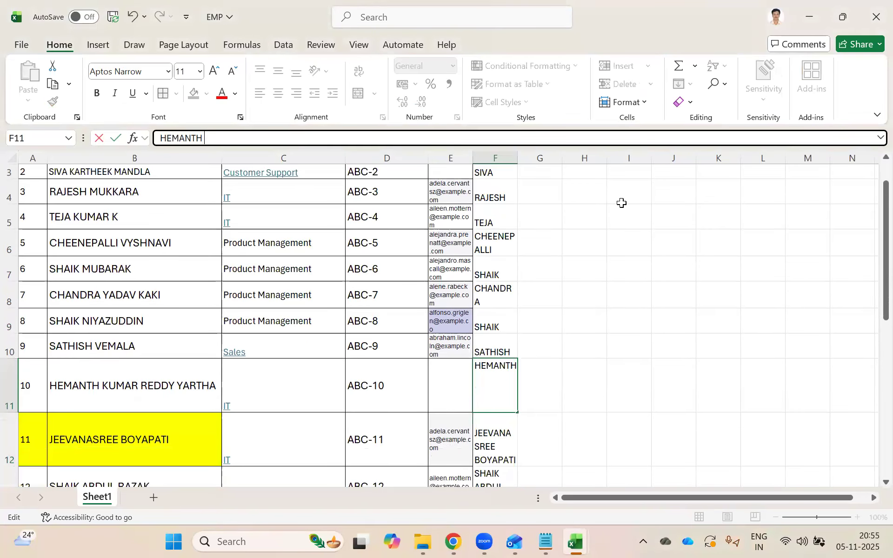
{"action": "key", "text": "Return"}
Remove the second word from the User ID in F12, keeping only the first word.
{"action": "scroll", "coordinate": [651, 321], "scroll_direction": "down", "scroll_amount": 1}
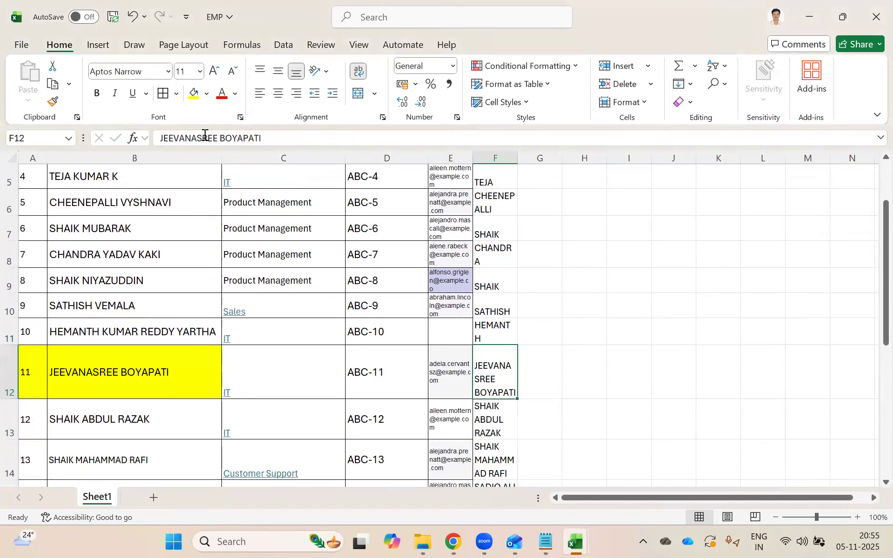
{"action": "left_click_drag", "start_coordinate": [222, 138], "coordinate": [466, 174]}
{"action": "key", "text": "BackSpace"}
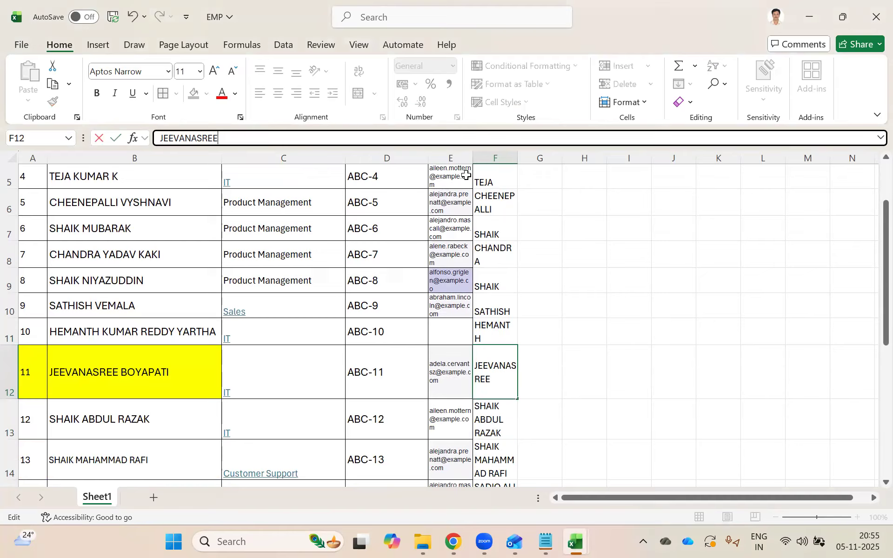
{"action": "key", "text": "Return"}
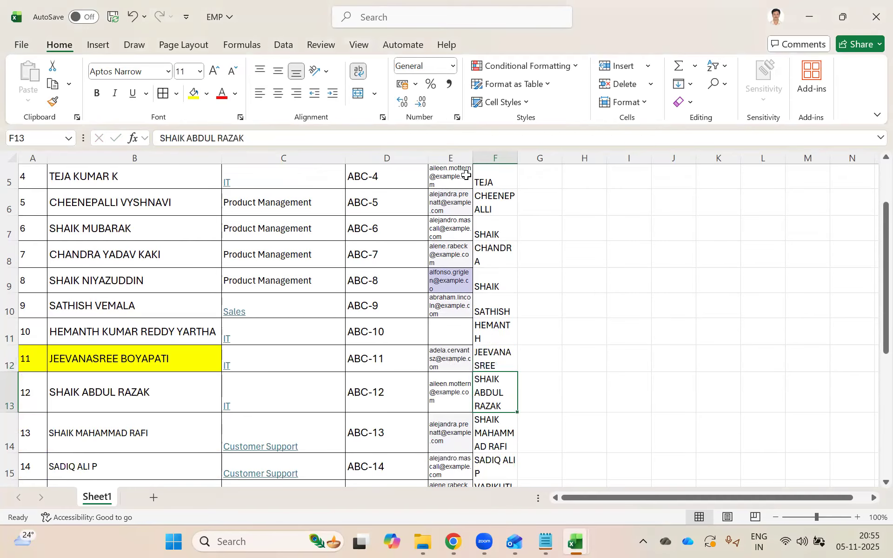
{"action": "double_click", "coordinate": [251, 145]}
{"action": "key", "text": "Return"}
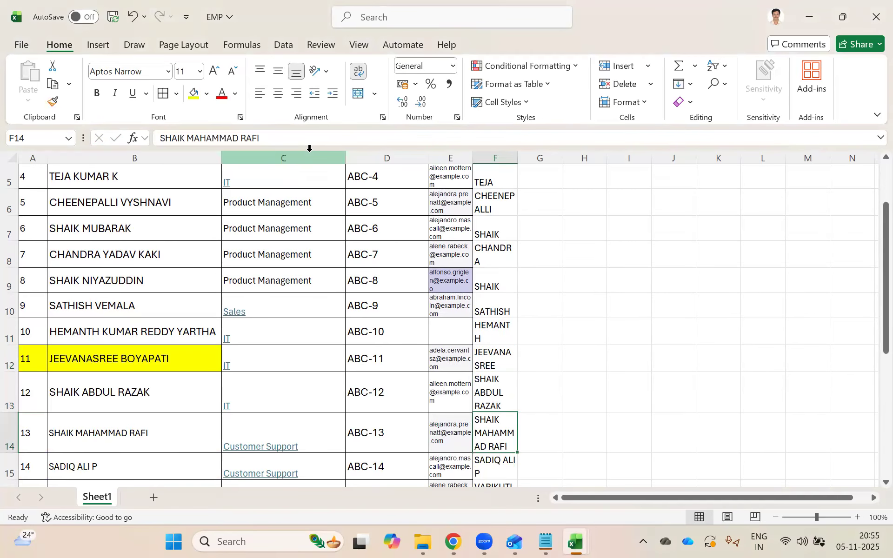
Remove the third word from the User ID in F13, keeping the first two words.
{"action": "left_click", "coordinate": [488, 395]}
{"action": "double_click", "coordinate": [231, 138]}
{"action": "key", "text": "Return"}
{"action": "left_click", "coordinate": [494, 381]}
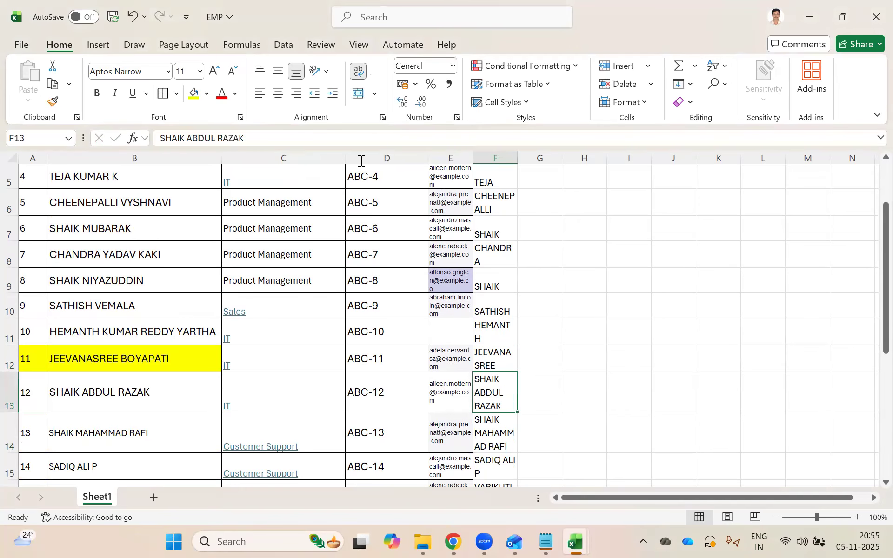
{"action": "left_click_drag", "start_coordinate": [211, 138], "coordinate": [359, 157]}
{"action": "key", "text": "BackSpace"}
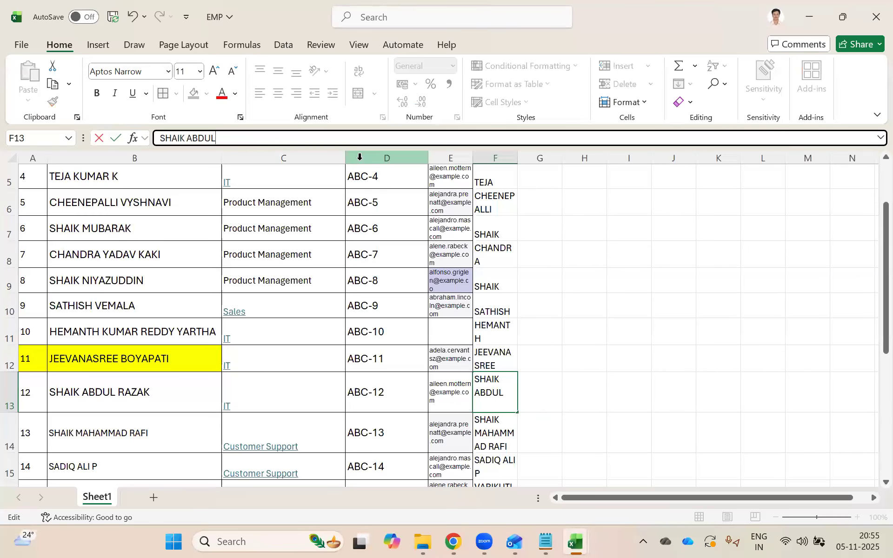
{"action": "key", "text": "Return"}
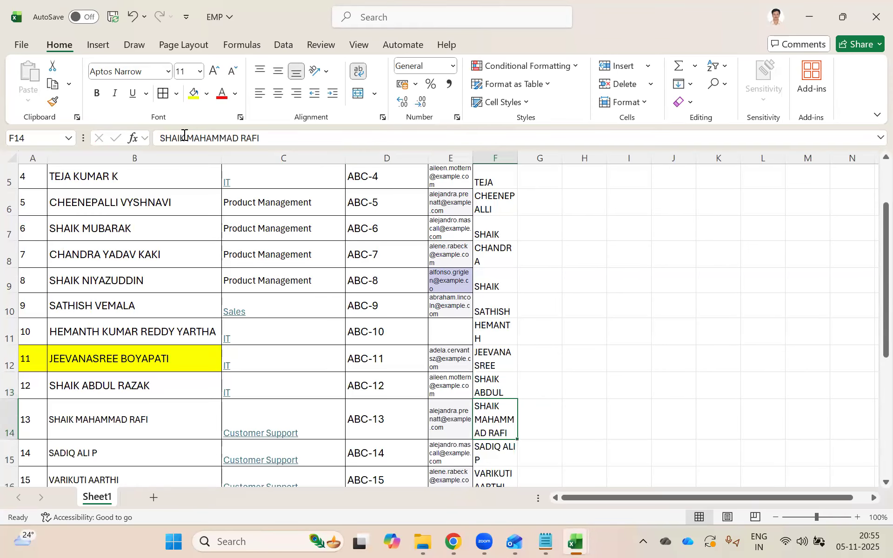
Cut the User ID in F14 down to its first word.
{"action": "key", "text": "F2"}
{"action": "key", "text": "BackSpace"}
{"action": "key", "text": "BackSpace"}
{"action": "key", "text": "BackSpace"}
{"action": "key", "text": "BackSpace"}
{"action": "key", "text": "BackSpace"}
{"action": "key", "text": "BackSpace"}
{"action": "key", "text": "BackSpace"}
{"action": "key", "text": "BackSpace"}
{"action": "key", "text": "BackSpace"}
{"action": "key", "text": "BackSpace"}
{"action": "key", "text": "BackSpace"}
{"action": "key", "text": "BackSpace"}
{"action": "key", "text": "BackSpace"}
{"action": "key", "text": "BackSpace"}
{"action": "key", "text": "Return"}
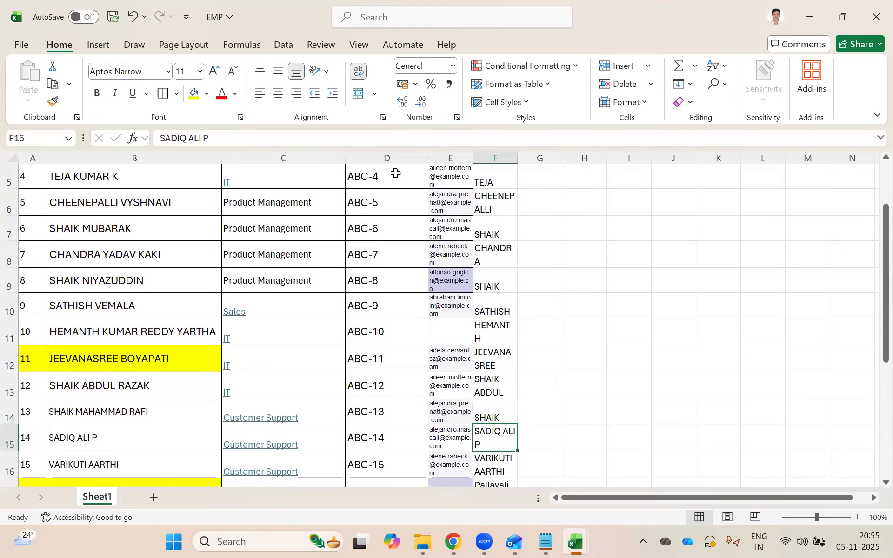
Look over the remaining employee rows and save the EMP workbook.
{"action": "scroll", "coordinate": [505, 350], "scroll_direction": "down", "scroll_amount": 1}
{"action": "scroll", "coordinate": [548, 375], "scroll_direction": "down", "scroll_amount": 2}
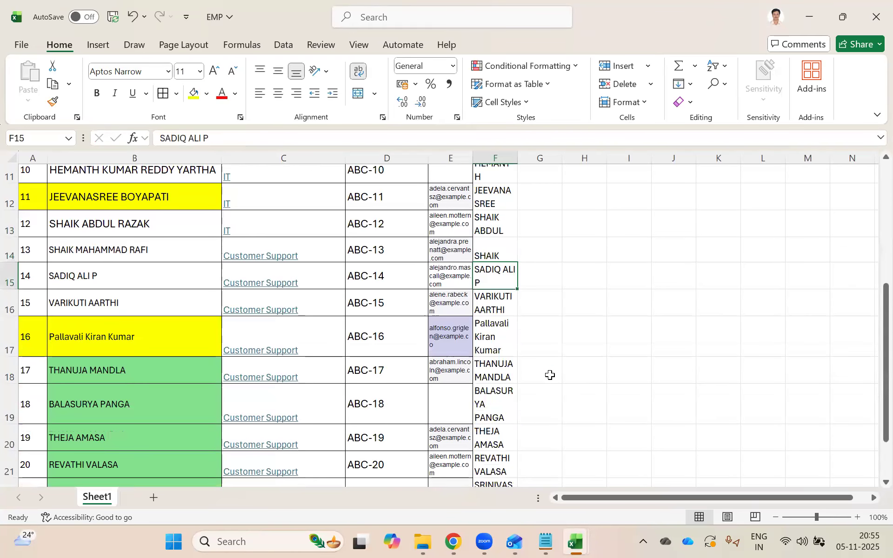
{"action": "left_click", "coordinate": [582, 300]}
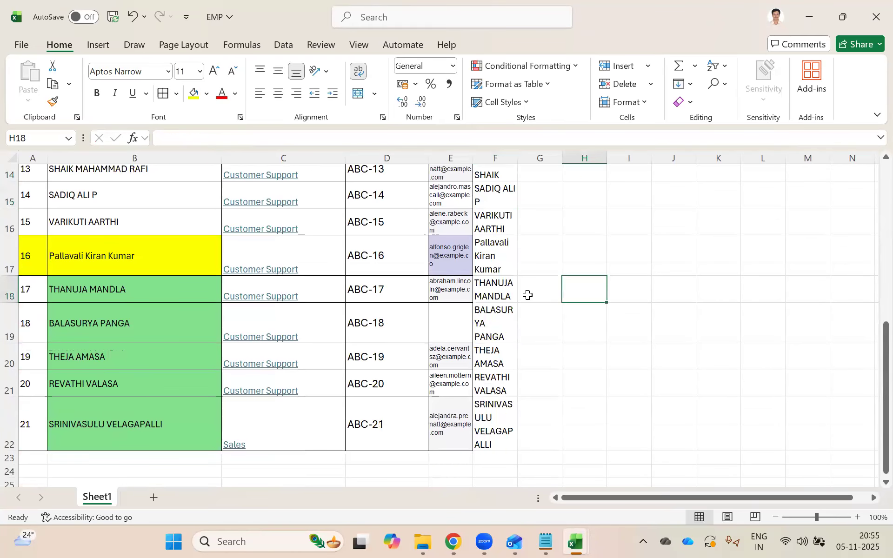
{"action": "scroll", "coordinate": [527, 296], "scroll_direction": "up", "scroll_amount": 5}
{"action": "left_click", "coordinate": [544, 274]}
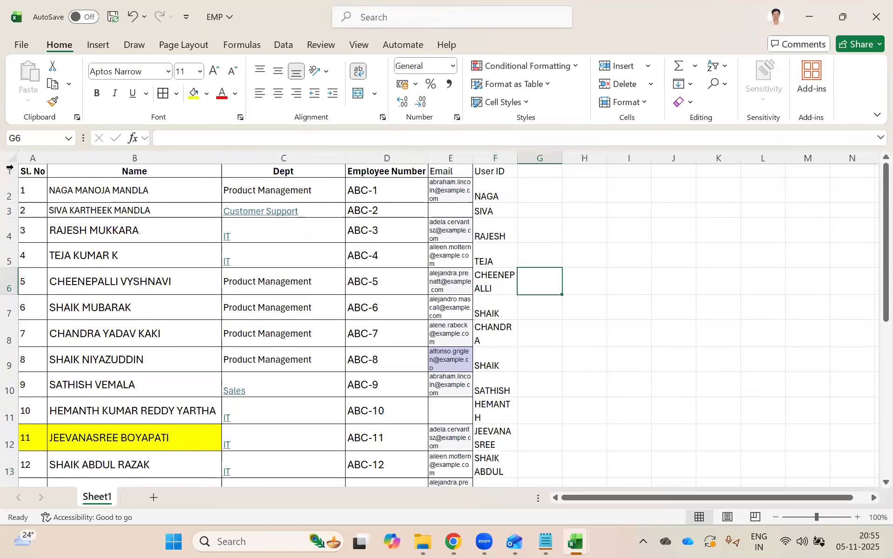
{"action": "key", "text": "ctrl+a"}
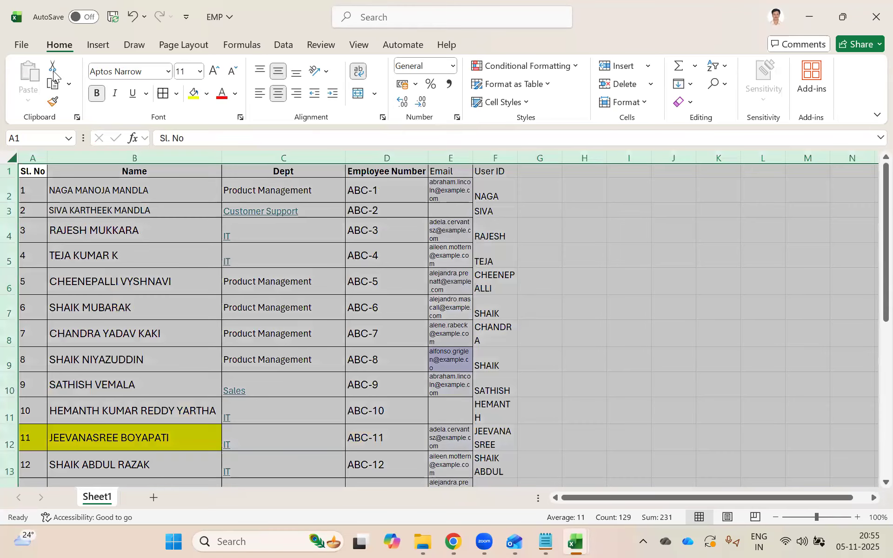
{"action": "left_click", "coordinate": [21, 44]}
{"action": "left_click", "coordinate": [8, 231]}
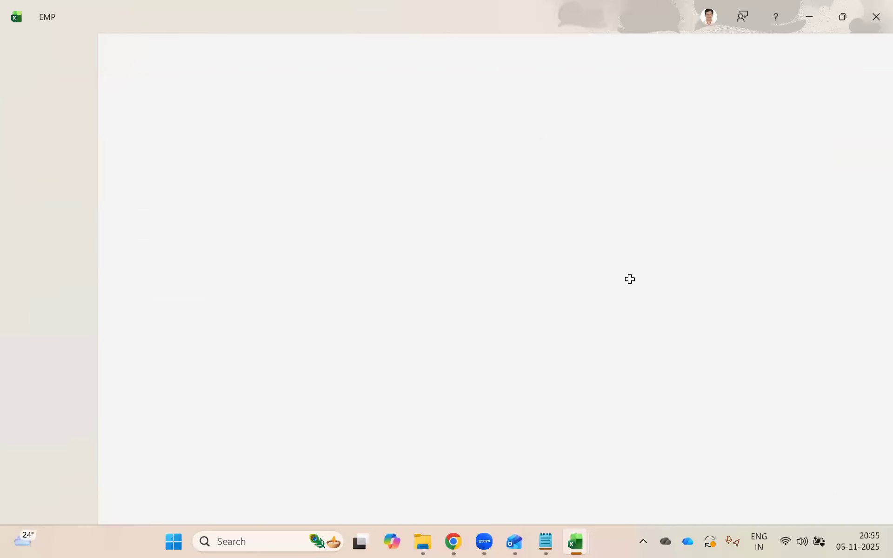
{"action": "left_click", "coordinate": [630, 279]}
{"action": "scroll", "coordinate": [446, 220], "scroll_direction": "down", "scroll_amount": 5}
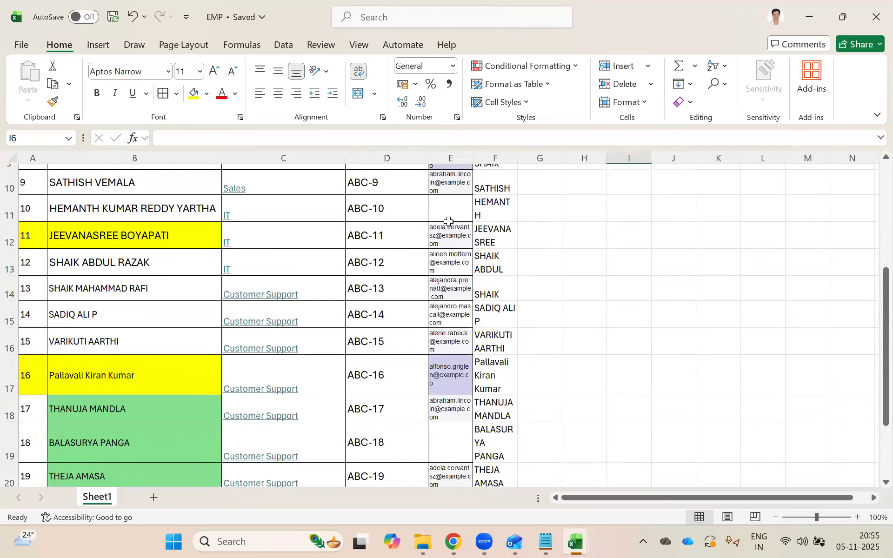
{"action": "left_click", "coordinate": [617, 311]}
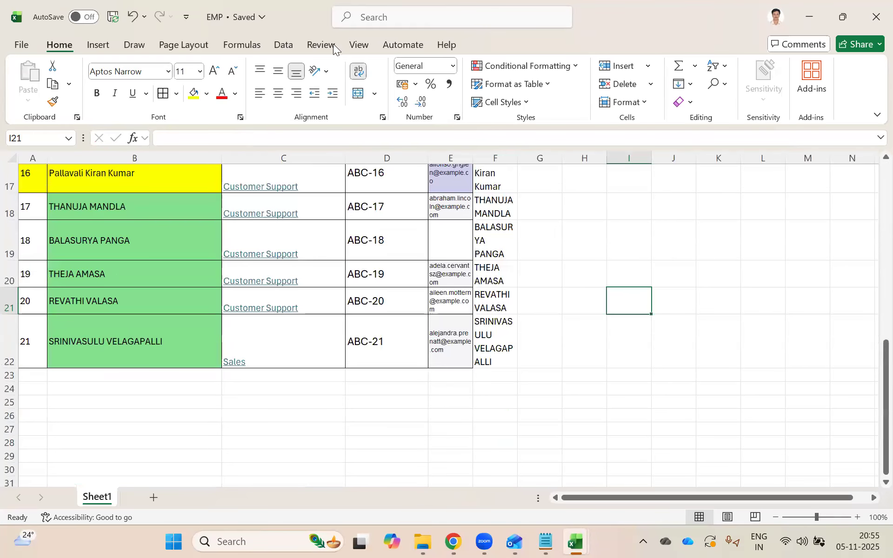
Switch to ServiceNow in Chrome, find Load Data under System Import Sets and open it in a new tab.
{"action": "key", "text": "alt+Tab"}
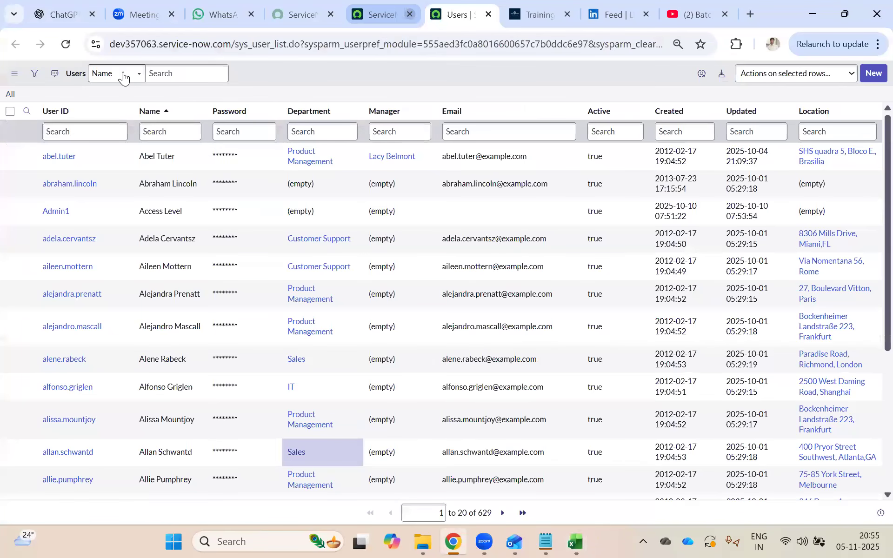
{"action": "left_click", "coordinate": [382, 14]}
{"action": "left_click", "coordinate": [122, 75]}
{"action": "double_click", "coordinate": [117, 105]}
{"action": "type", "text": "load da"}
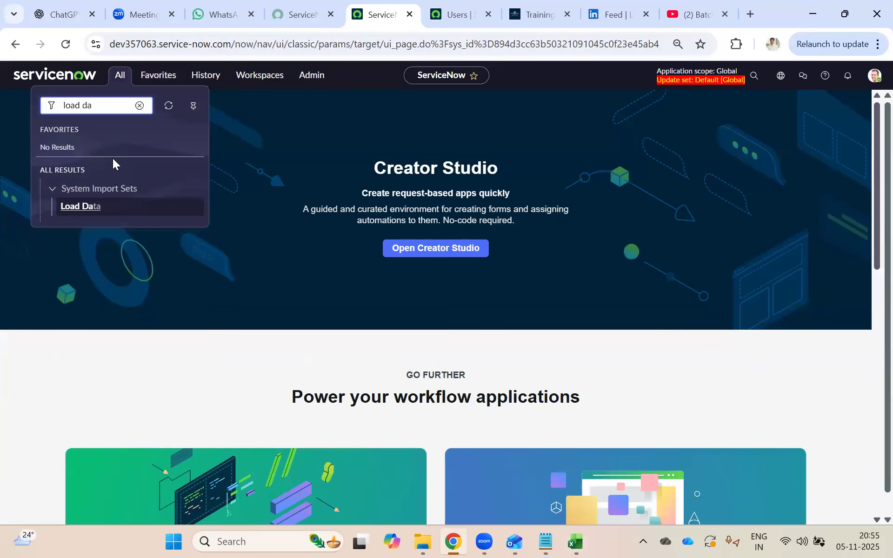
{"action": "middle_click", "coordinate": [87, 206]}
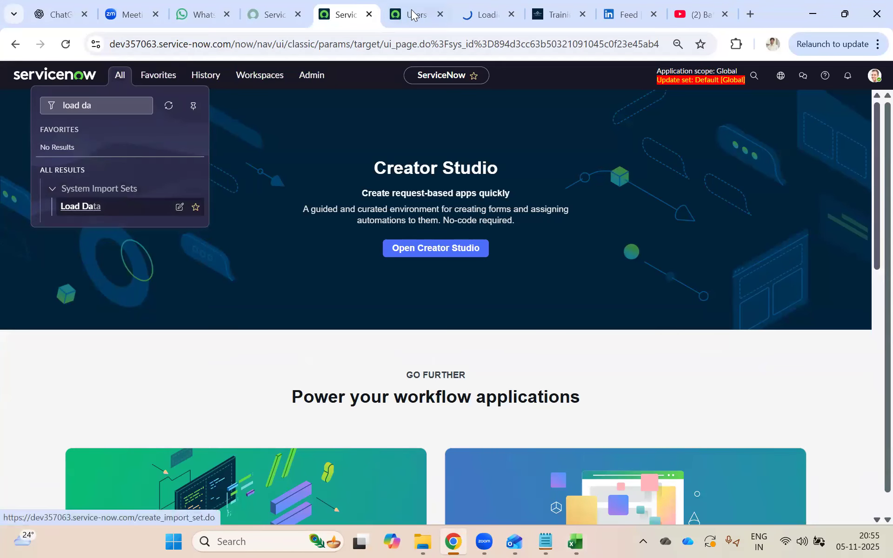
{"action": "left_click", "coordinate": [471, 14]}
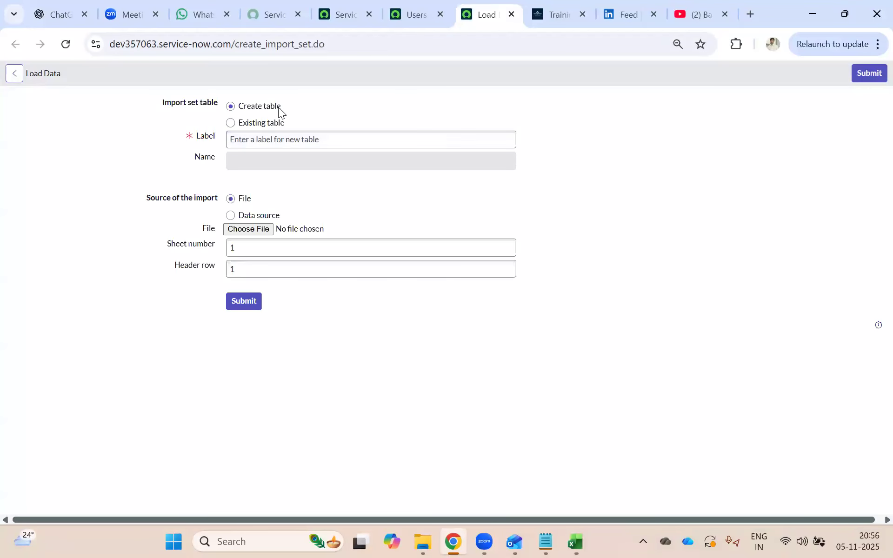
Set the import to create a new import set table labelled EMP.
{"action": "left_click", "coordinate": [251, 123]}
{"action": "left_click", "coordinate": [253, 107]}
{"action": "left_click", "coordinate": [253, 143]}
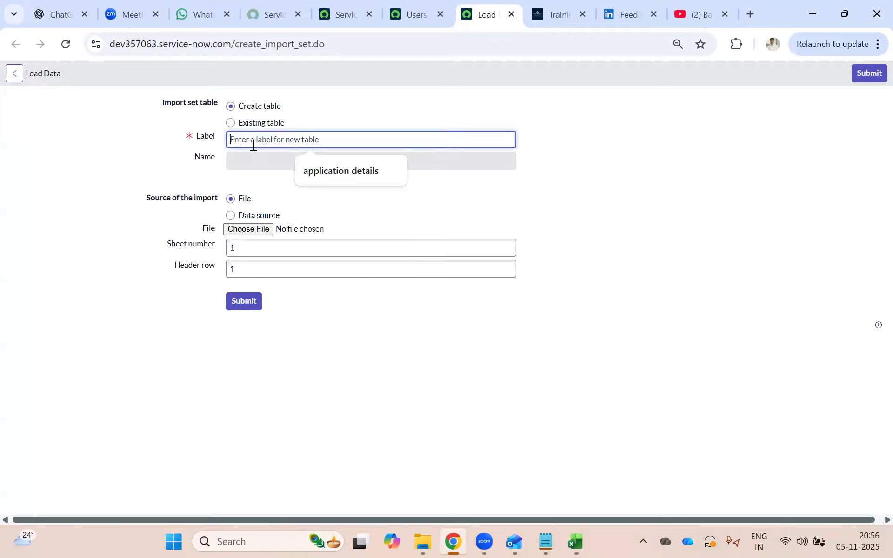
{"action": "type", "text": "EMP"}
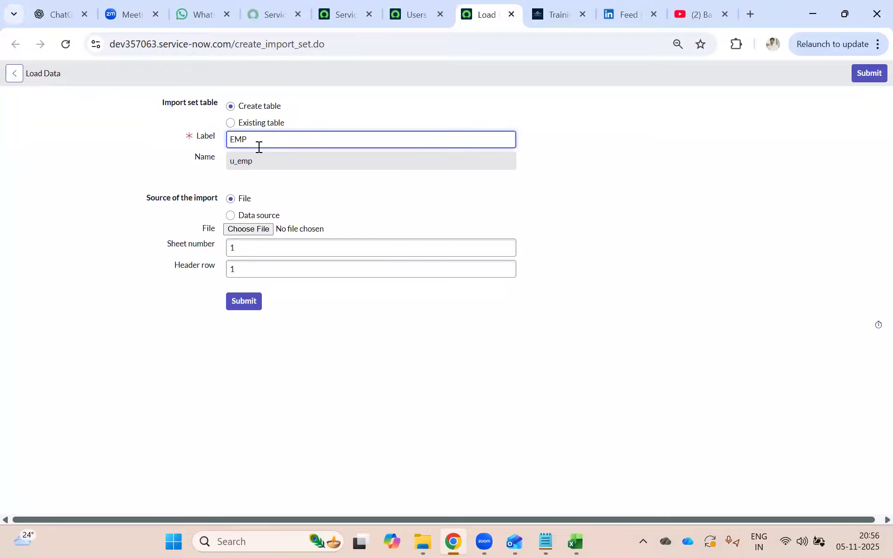
{"action": "left_click", "coordinate": [582, 169]}
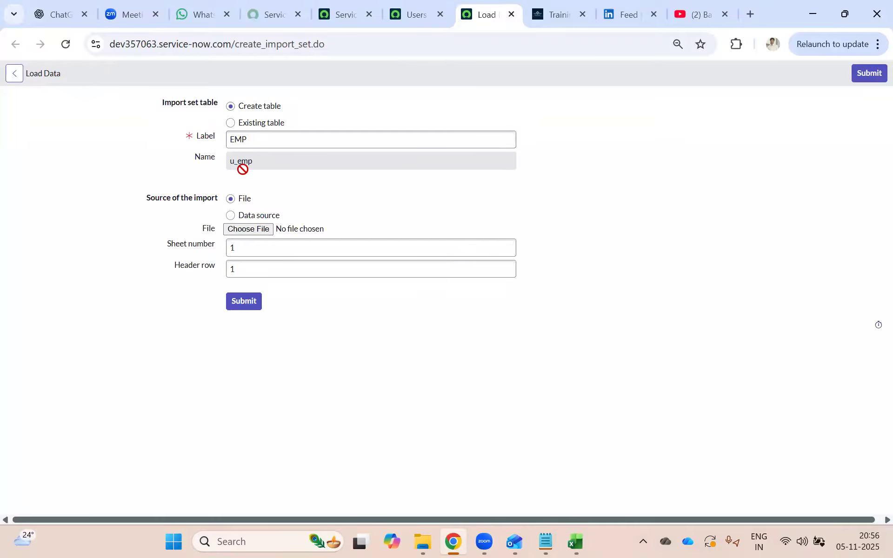
{"action": "left_click_drag", "start_coordinate": [233, 161], "coordinate": [291, 173]}
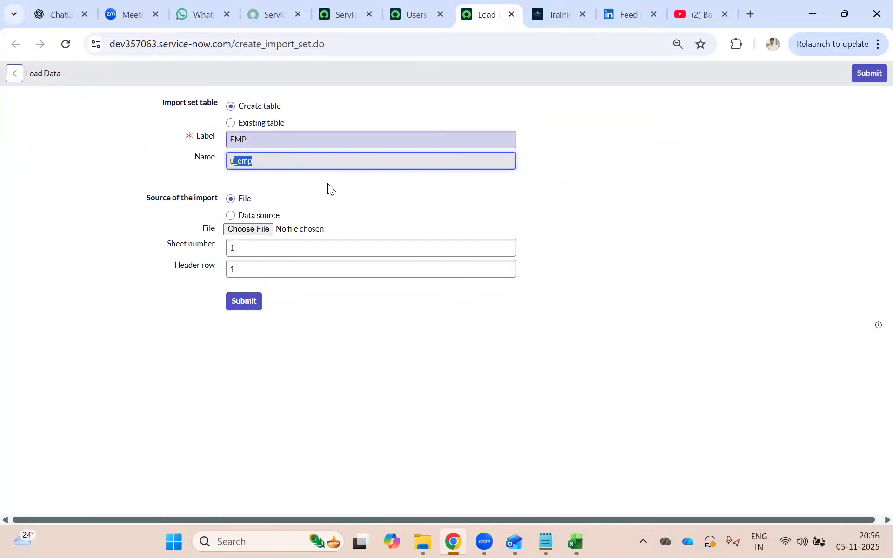
{"action": "left_click", "coordinate": [641, 247]}
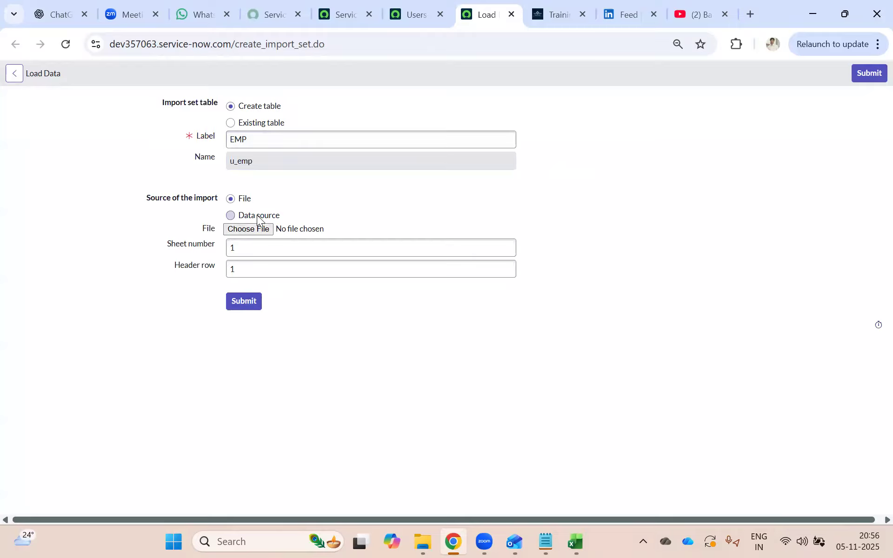
Examine the list of predefined data sources, then return the source of the import to File.
{"action": "left_click", "coordinate": [258, 216]}
{"action": "left_click", "coordinate": [289, 233]}
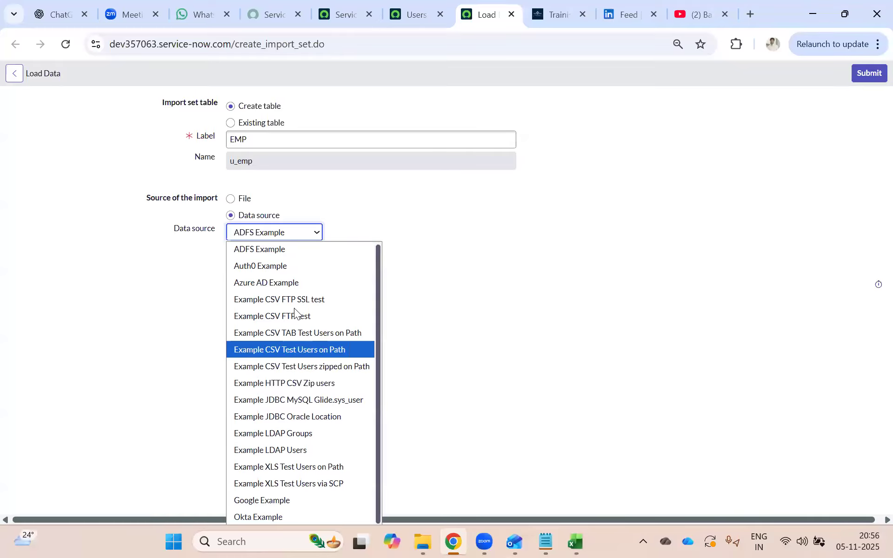
{"action": "left_click", "coordinate": [393, 244]}
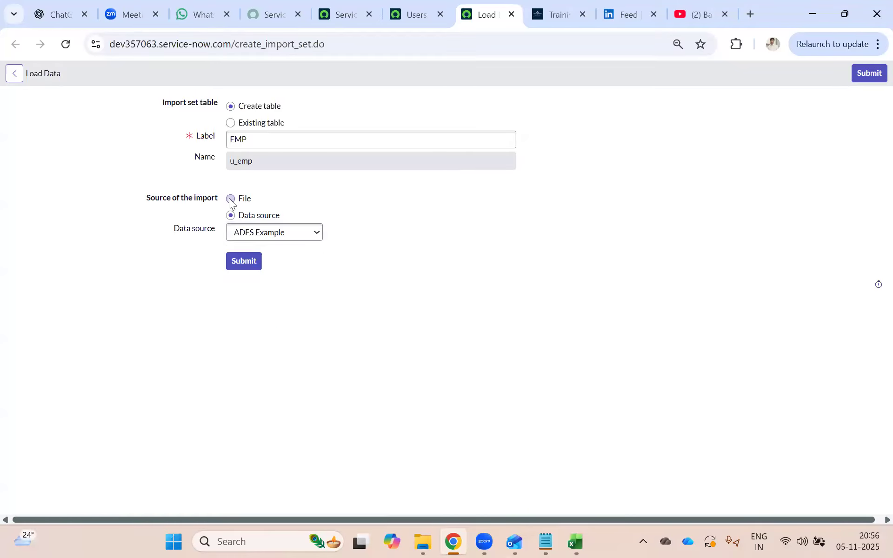
{"action": "left_click", "coordinate": [230, 199]}
Try to choose the EMP workbook from the Documents folder as the import file.
{"action": "left_click", "coordinate": [246, 229]}
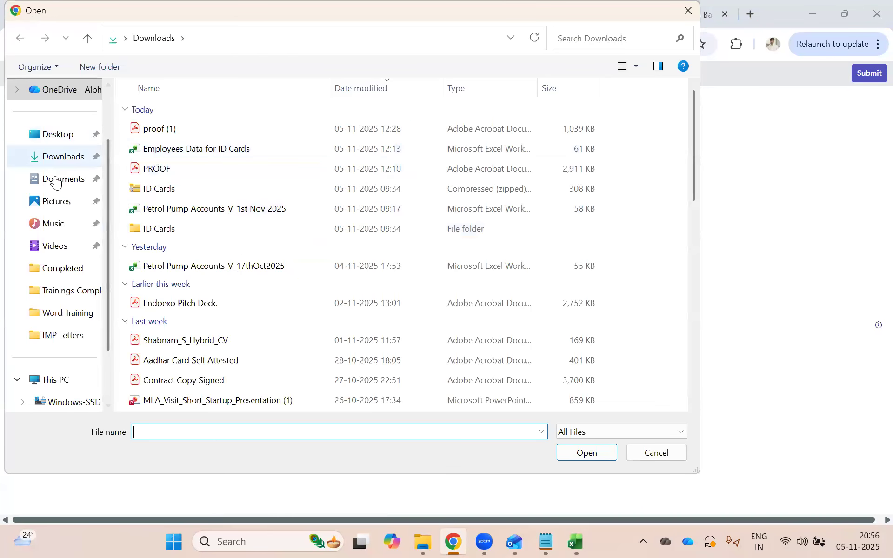
{"action": "left_click", "coordinate": [69, 180]}
{"action": "left_click", "coordinate": [168, 157]}
{"action": "left_click", "coordinate": [594, 455]}
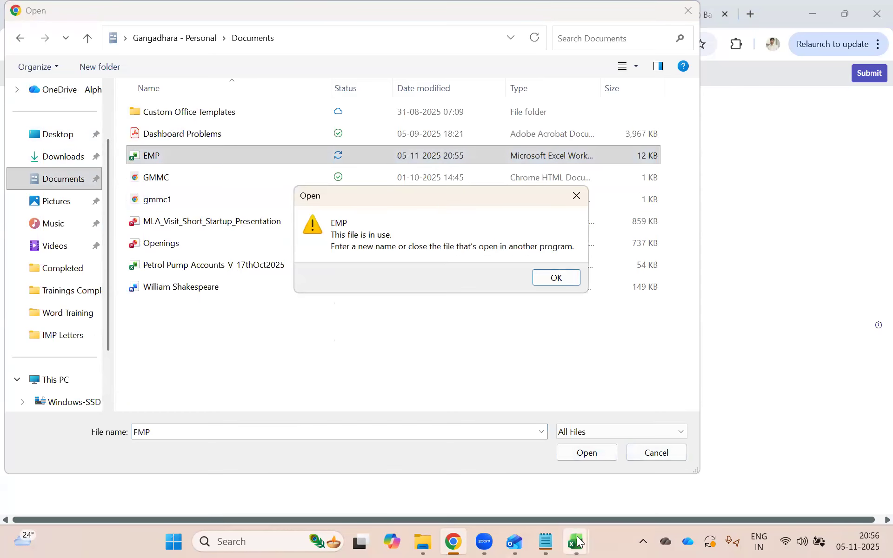
Switch to Excel and close the EMP workbook to release the file.
{"action": "mouse_move", "coordinate": [575, 542]}
{"action": "left_click", "coordinate": [605, 472]}
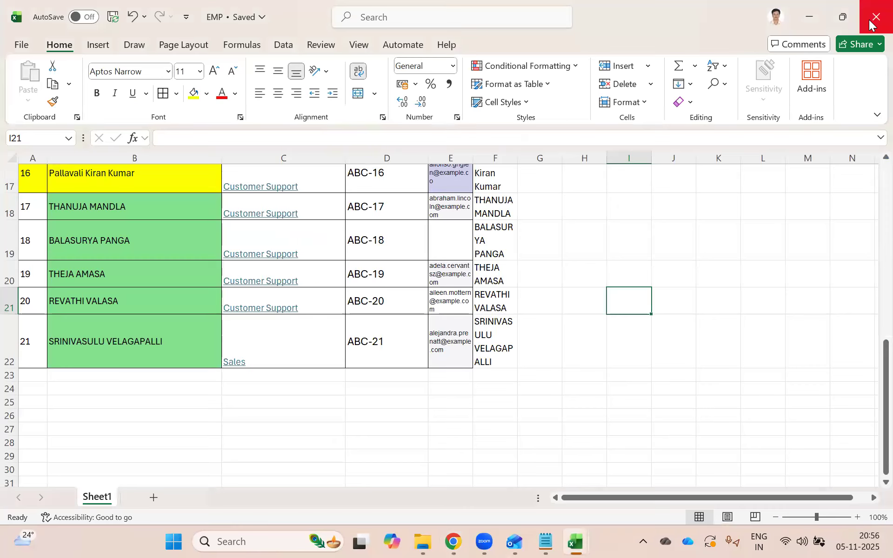
{"action": "left_click", "coordinate": [876, 11]}
{"action": "left_click", "coordinate": [875, 8]}
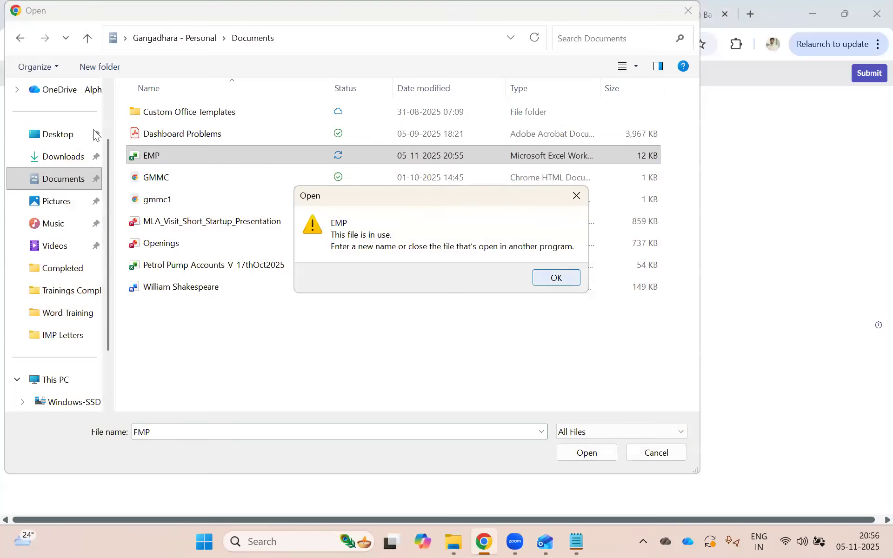
Attach the EMP workbook as the import file and submit the data load.
{"action": "key", "text": "Return"}
{"action": "left_click", "coordinate": [588, 453]}
{"action": "left_click", "coordinate": [246, 302]}
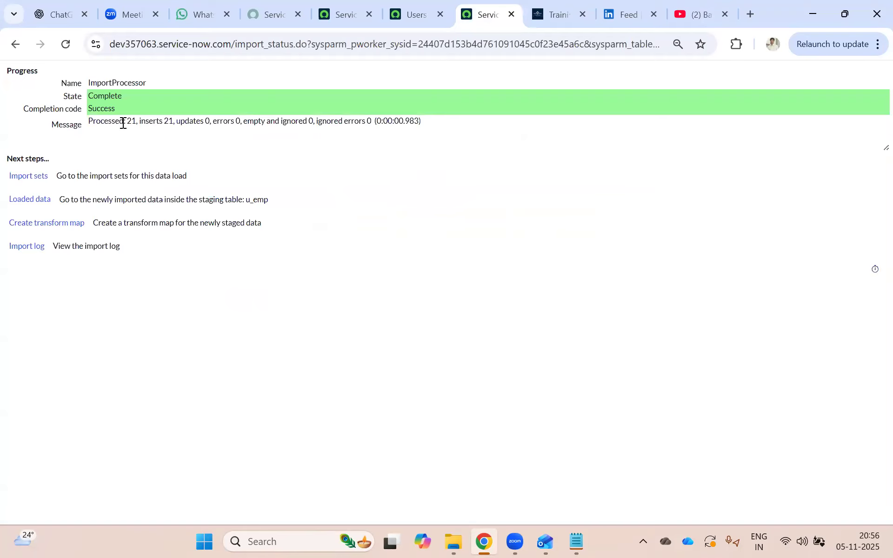
Review the import message for processed, inserted and failed records, and glance at the Users list.
{"action": "left_click", "coordinate": [121, 122]}
{"action": "left_click_drag", "start_coordinate": [108, 122], "coordinate": [173, 122]}
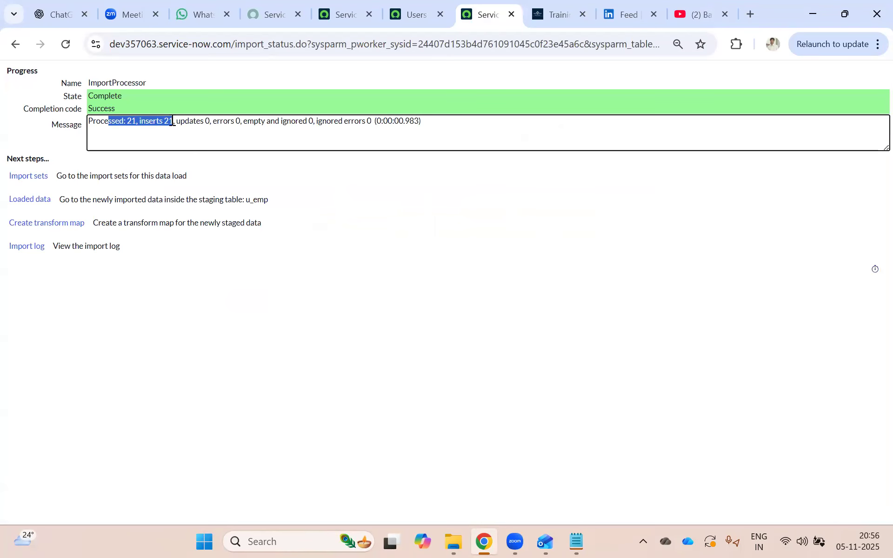
{"action": "left_click", "coordinate": [421, 305]}
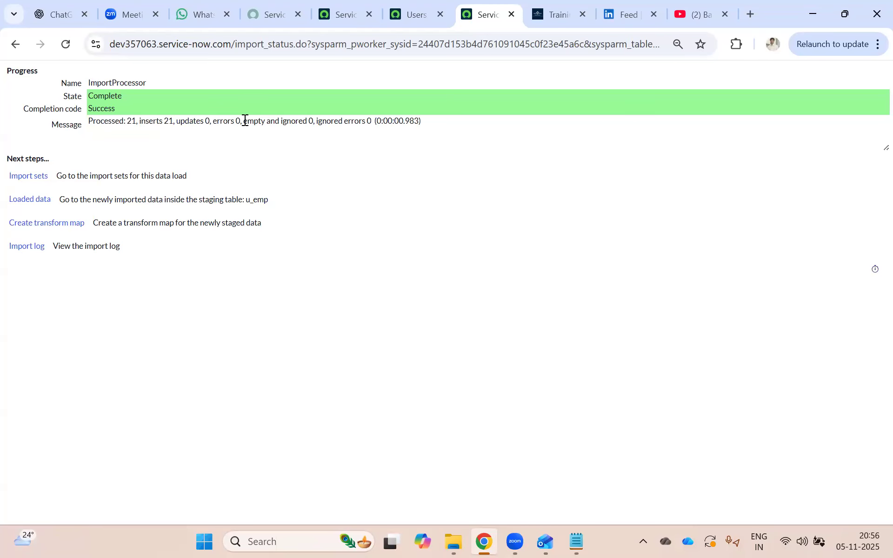
{"action": "left_click", "coordinate": [413, 9]}
{"action": "left_click", "coordinate": [480, 16]}
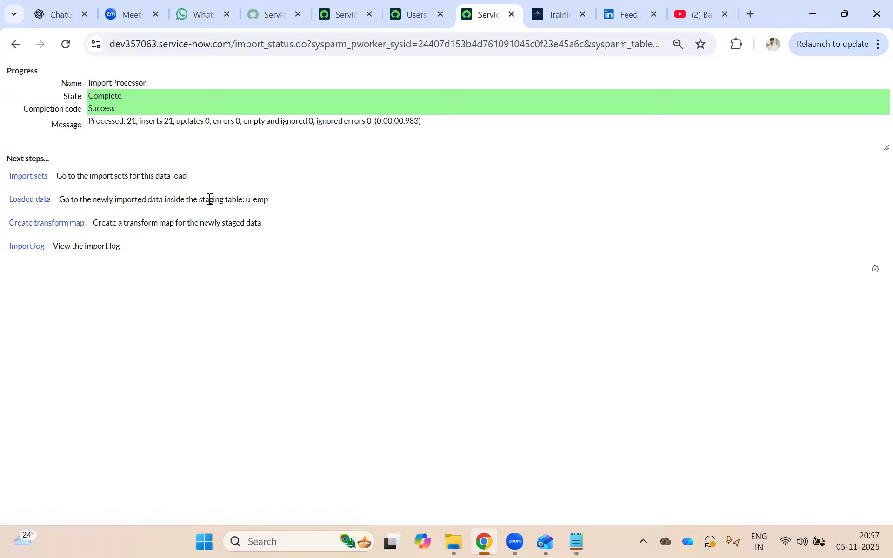
Start a new transform map for the staged EMP data and name it EMP.
{"action": "middle_click", "coordinate": [37, 228]}
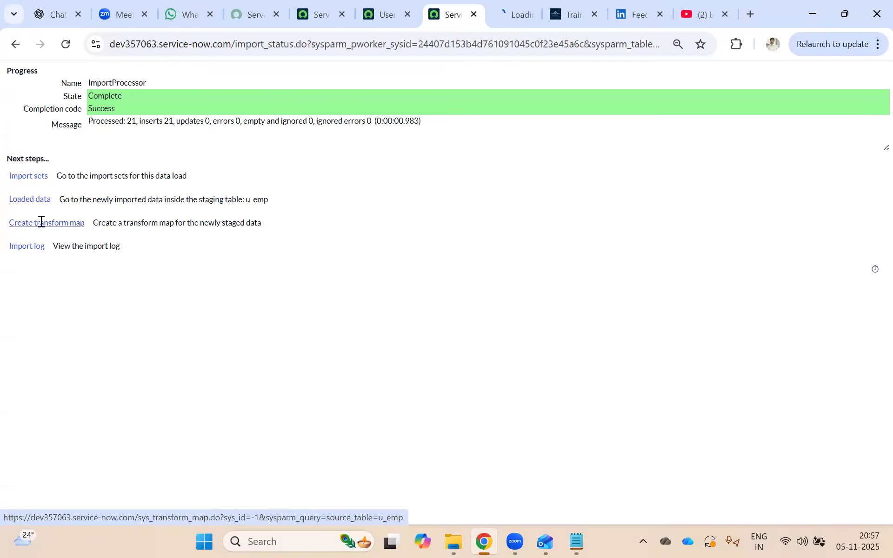
{"action": "left_click", "coordinate": [502, 10]}
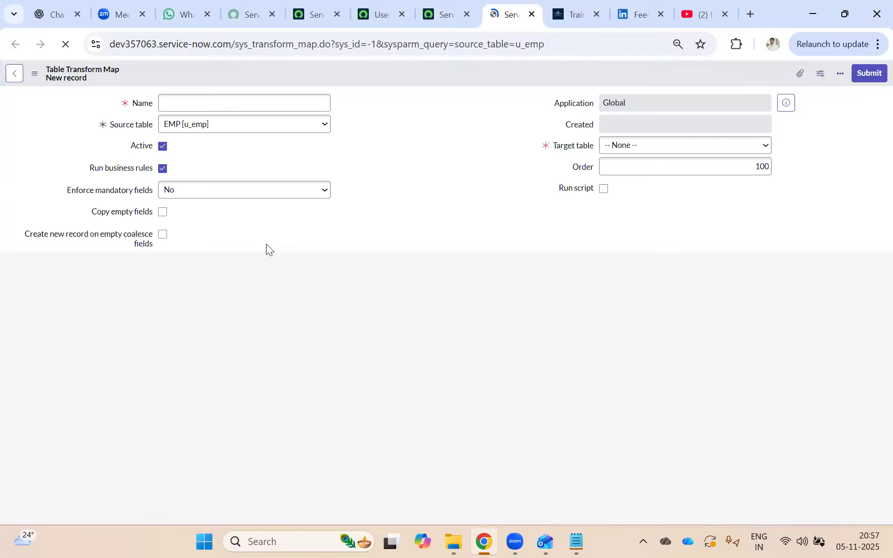
{"action": "left_click", "coordinate": [178, 98]}
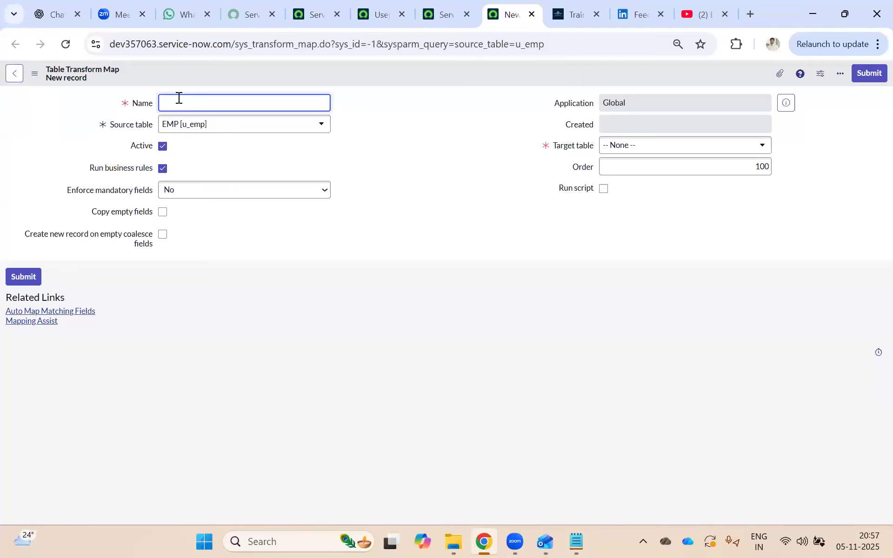
{"action": "mouse_move", "coordinate": [446, 8]}
{"action": "type", "text": "EMP"}
{"action": "left_click", "coordinate": [362, 125]}
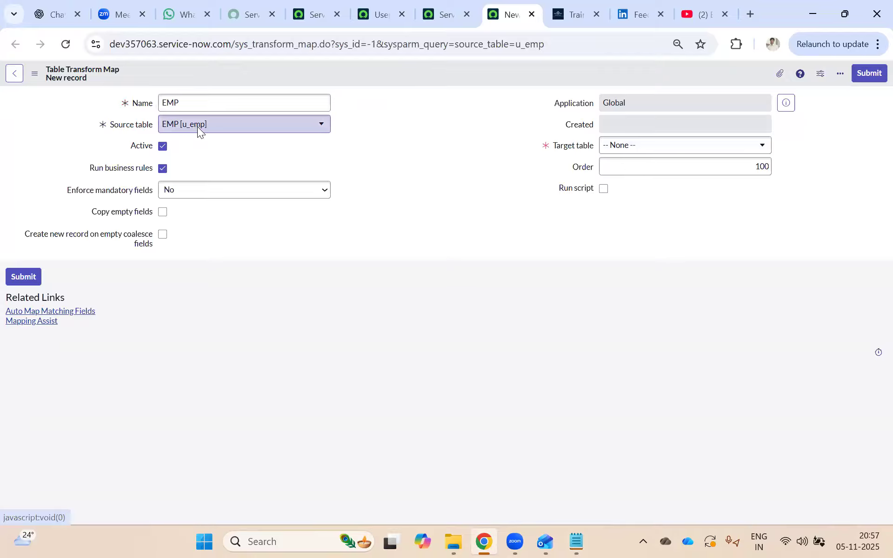
Find sys_user among the tables and set User [sys_user] as the transform map's target table.
{"action": "left_click", "coordinate": [624, 148]}
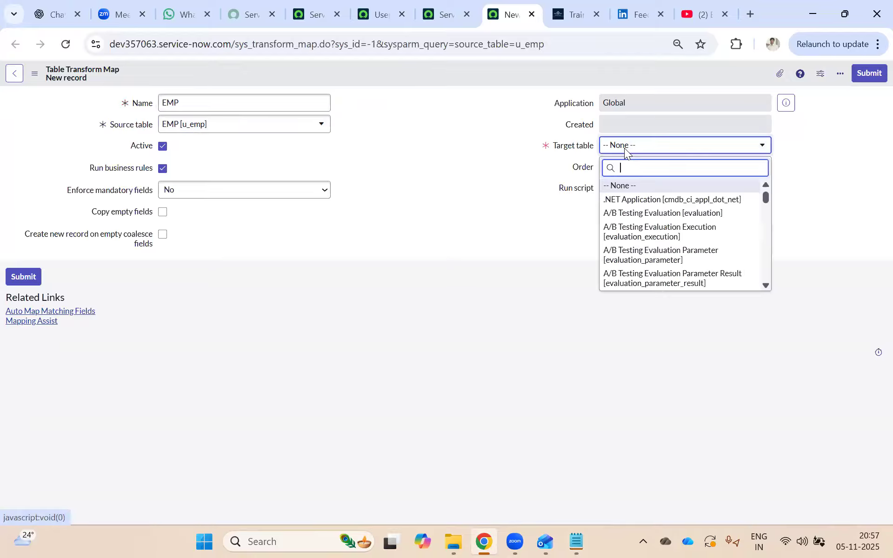
{"action": "type", "text": "sys"}
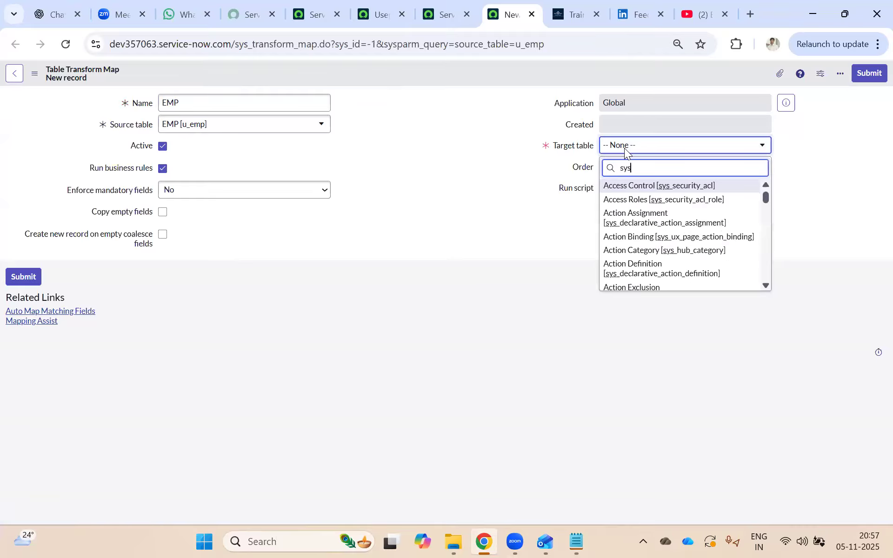
{"action": "type", "text": "_user"}
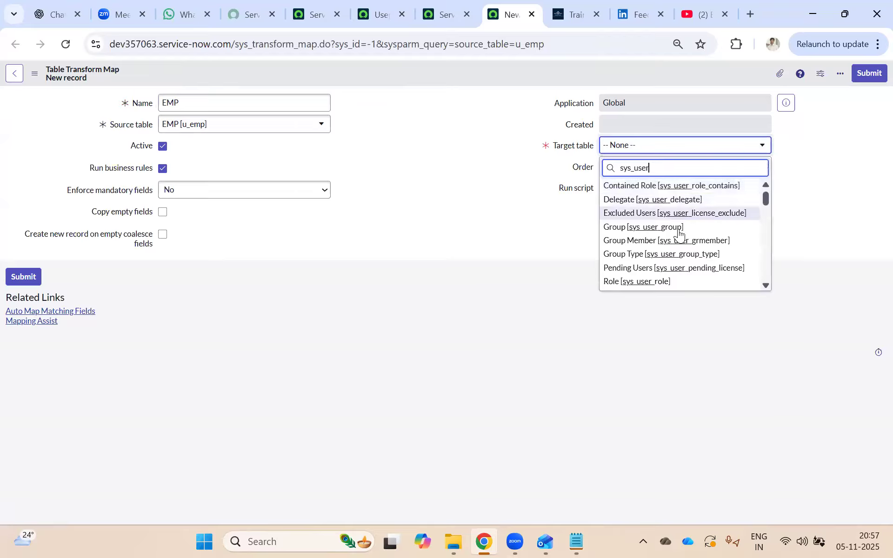
{"action": "scroll", "coordinate": [681, 238], "scroll_direction": "down", "scroll_amount": 5}
{"action": "scroll", "coordinate": [682, 244], "scroll_direction": "down", "scroll_amount": 5}
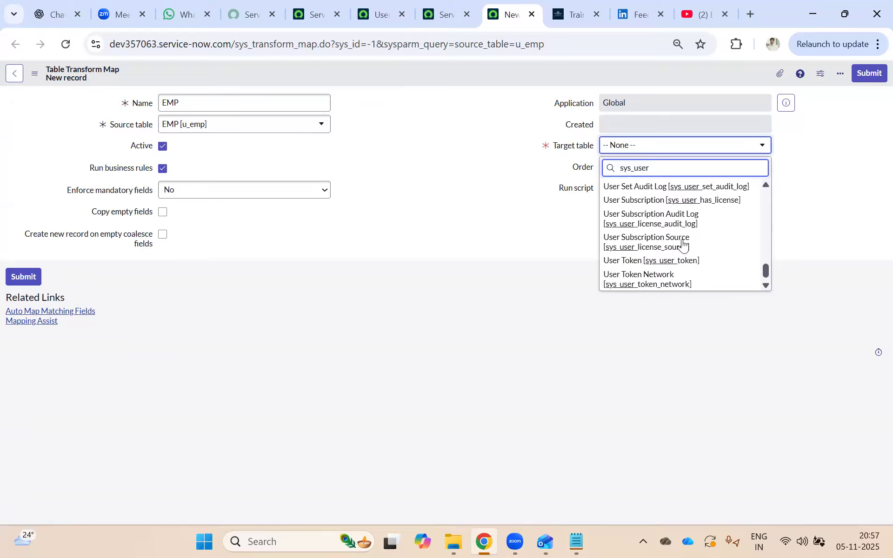
{"action": "scroll", "coordinate": [678, 228], "scroll_direction": "up", "scroll_amount": 3}
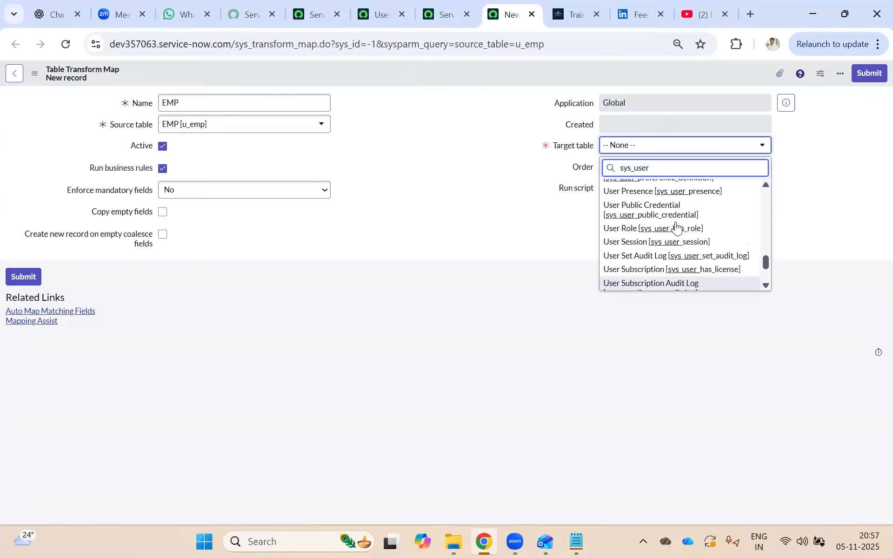
{"action": "scroll", "coordinate": [676, 228], "scroll_direction": "up", "scroll_amount": 4}
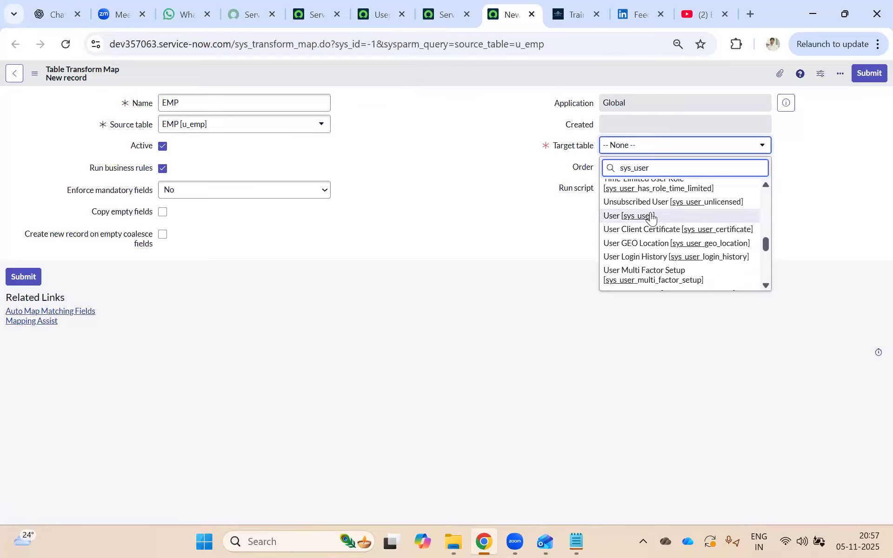
{"action": "left_click", "coordinate": [652, 217]}
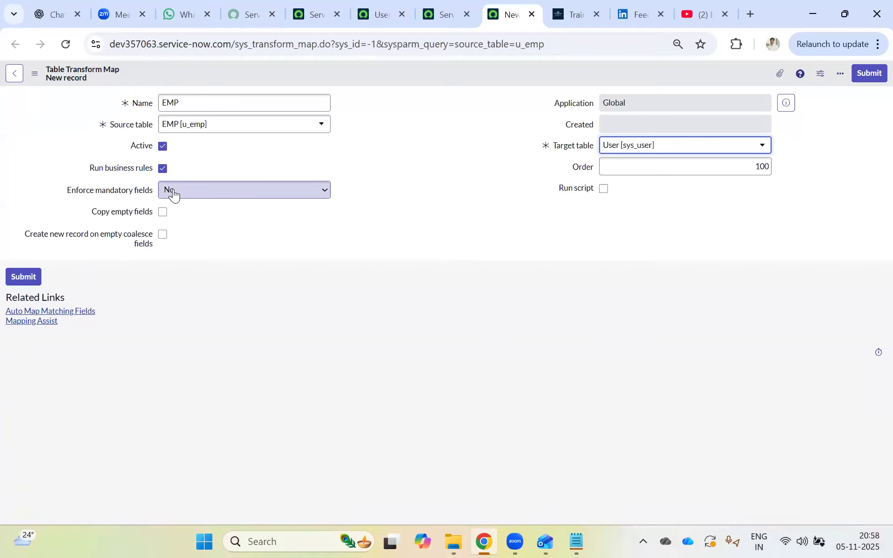
Create a new record in the Users list with User ID test and save it.
{"action": "left_click", "coordinate": [444, 9]}
{"action": "left_click", "coordinate": [382, 14]}
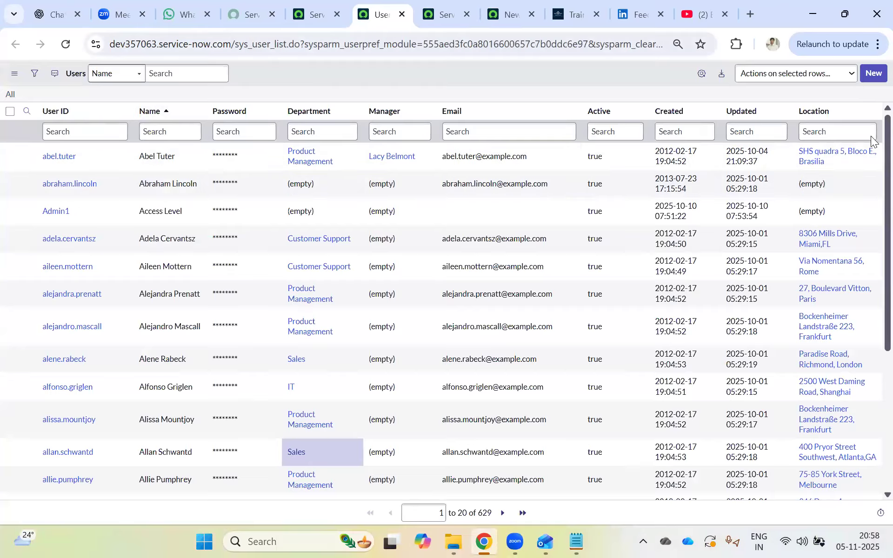
{"action": "left_click", "coordinate": [869, 78]}
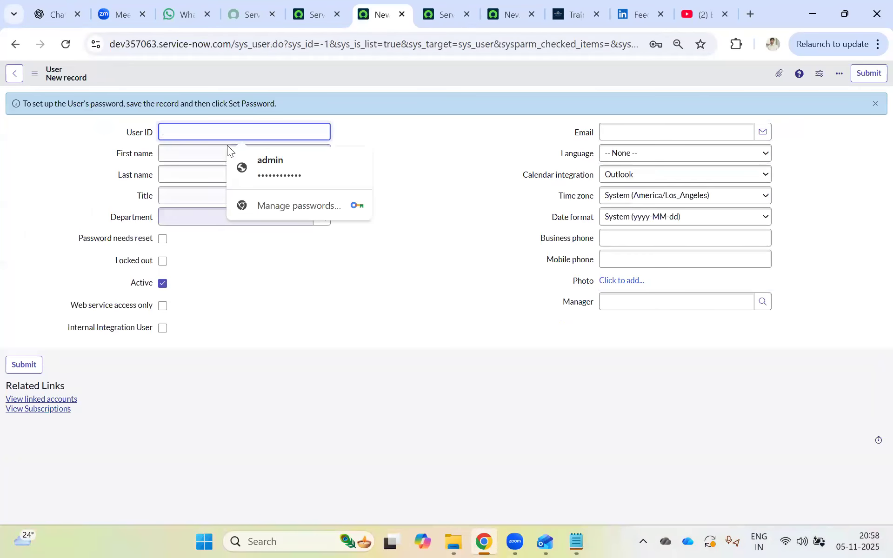
{"action": "left_click", "coordinate": [473, 242]}
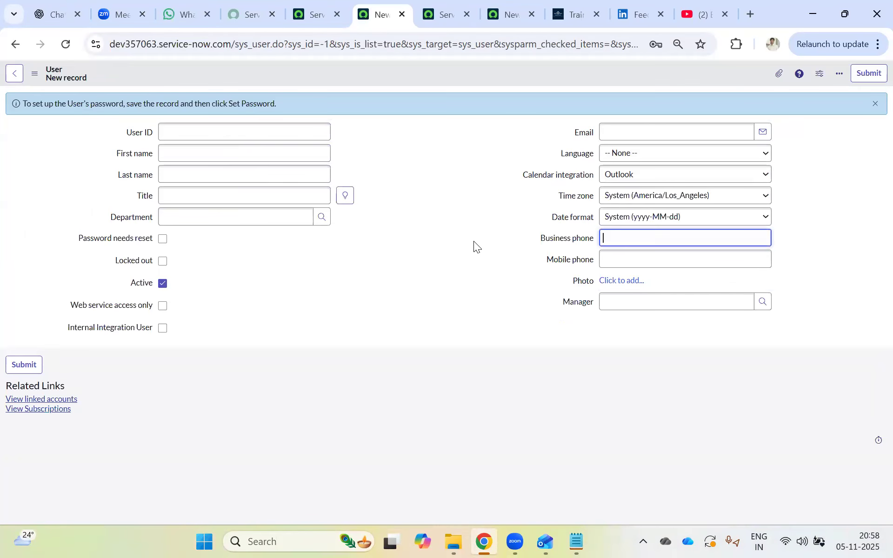
{"action": "left_click", "coordinate": [210, 133]}
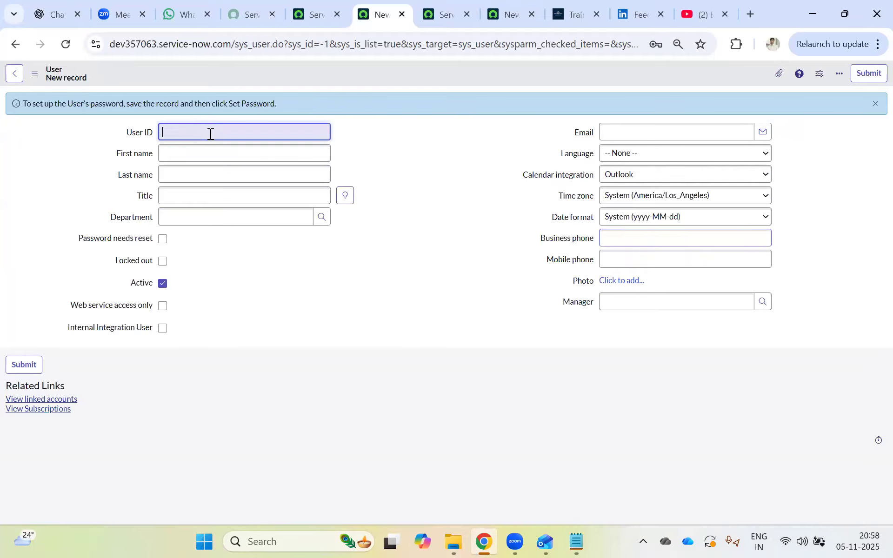
{"action": "type", "text": "test"}
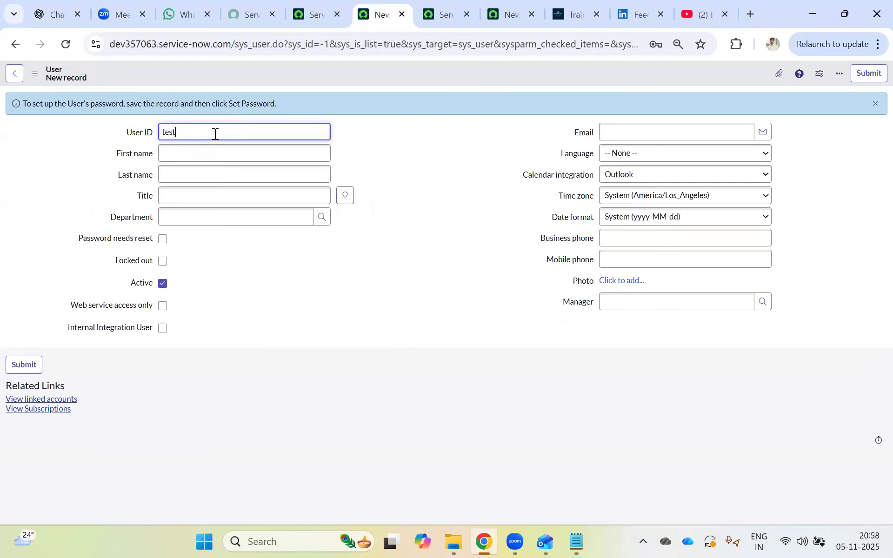
{"action": "right_click", "coordinate": [382, 75]}
{"action": "left_click", "coordinate": [387, 80]}
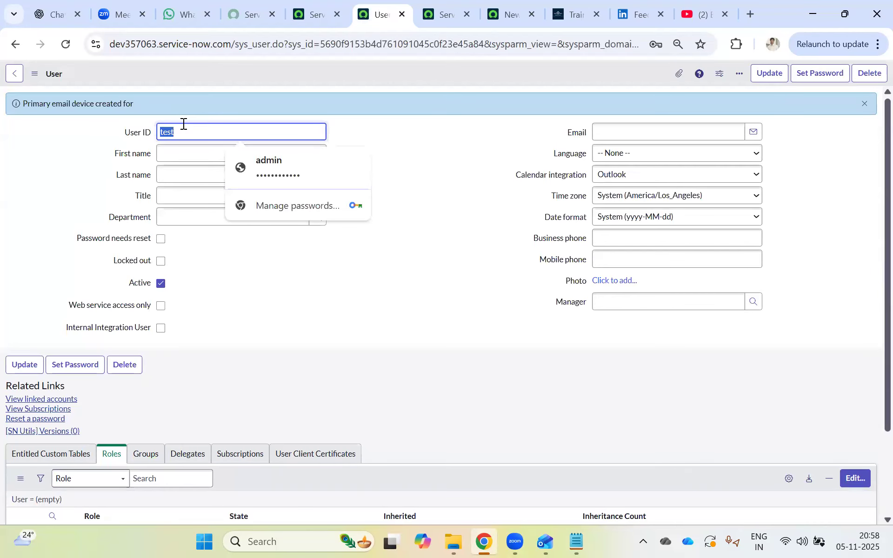
Clear the record's User ID, fill in the name, email and business phone from the saved address suggestion, and save the user.
{"action": "key", "text": "BackSpace"}
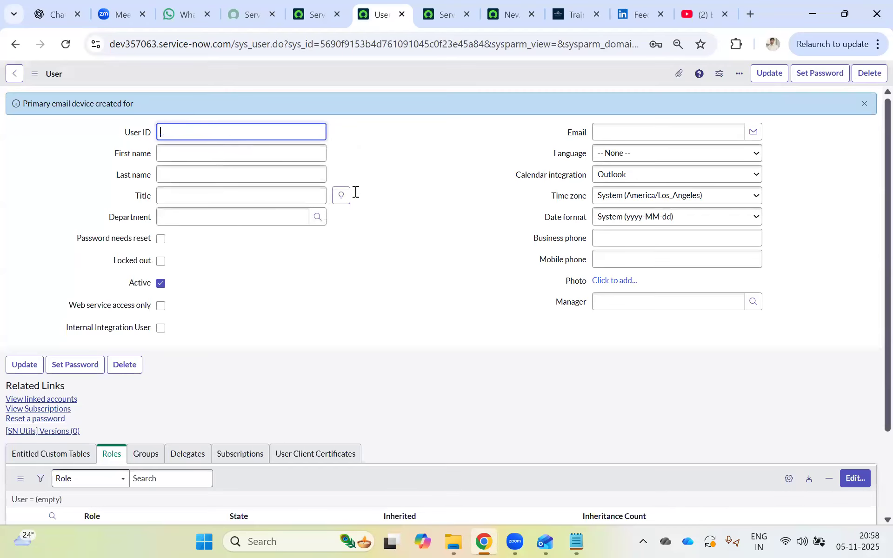
{"action": "left_click", "coordinate": [621, 131]}
{"action": "left_click", "coordinate": [706, 176]}
{"action": "right_click", "coordinate": [380, 80]}
{"action": "left_click", "coordinate": [382, 81]}
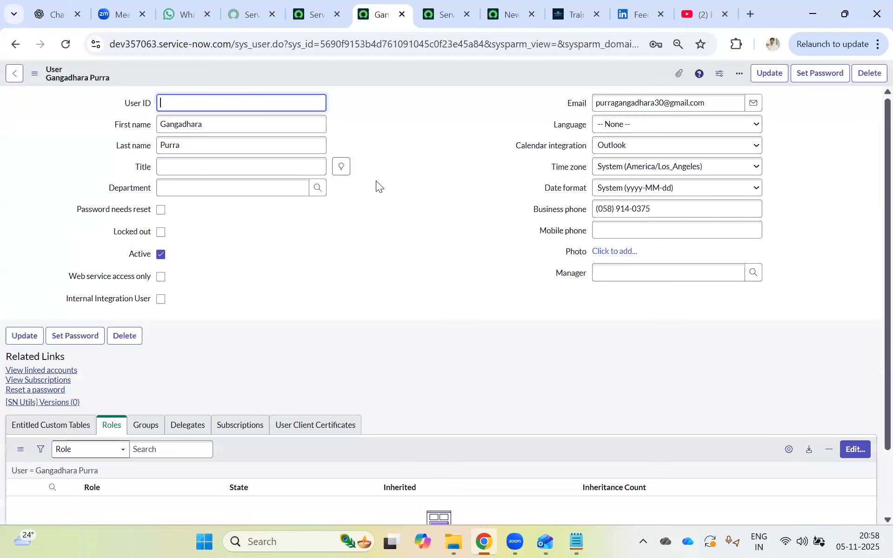
{"action": "left_click", "coordinate": [450, 129]}
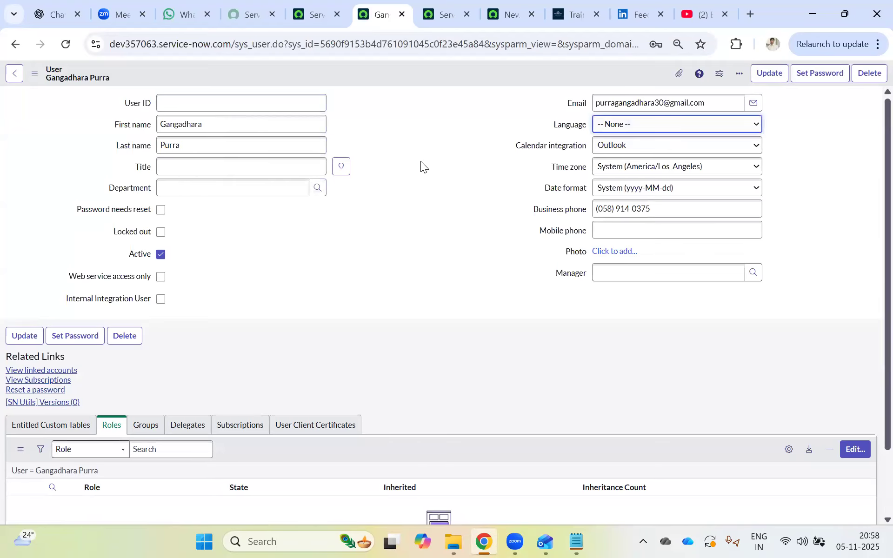
Review the Enforce mandatory fields choices in the EMP transform map and enable Create new record on empty coalesce fields.
{"action": "left_click", "coordinate": [443, 17]}
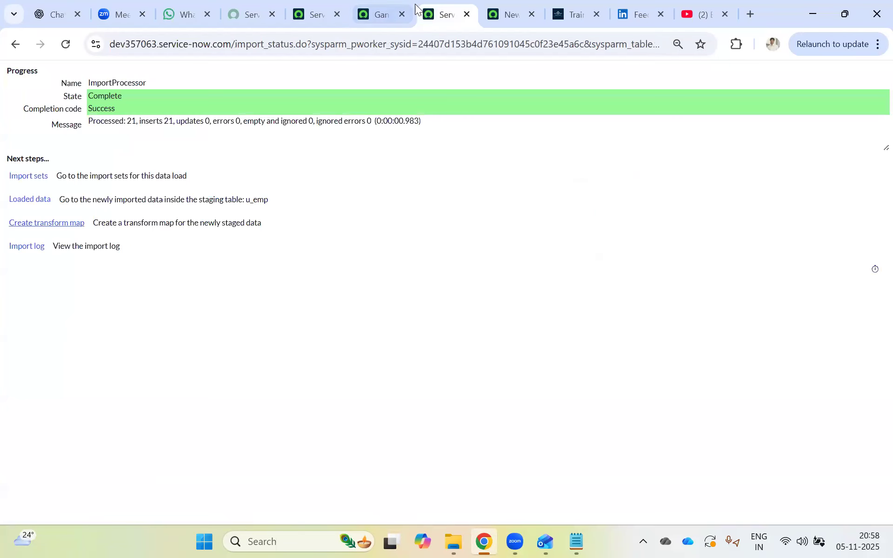
{"action": "left_click", "coordinate": [496, 17]}
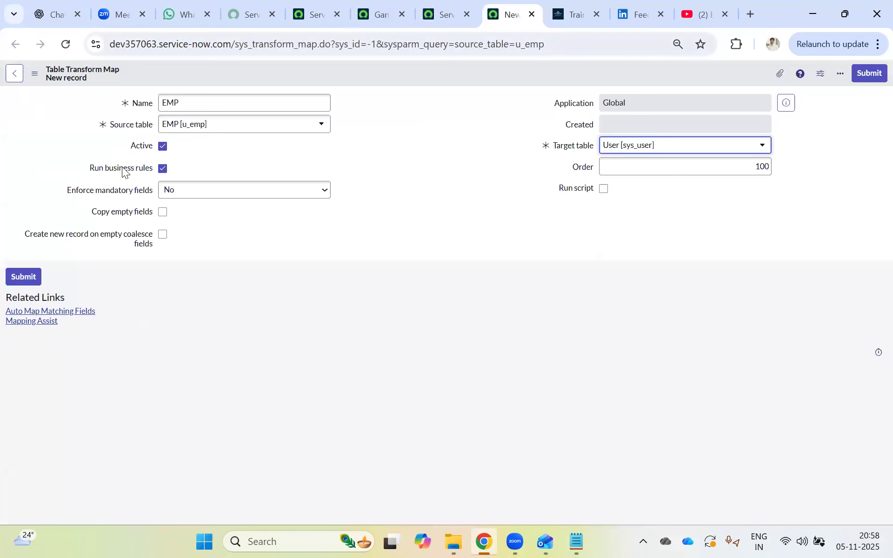
{"action": "left_click", "coordinate": [194, 195]}
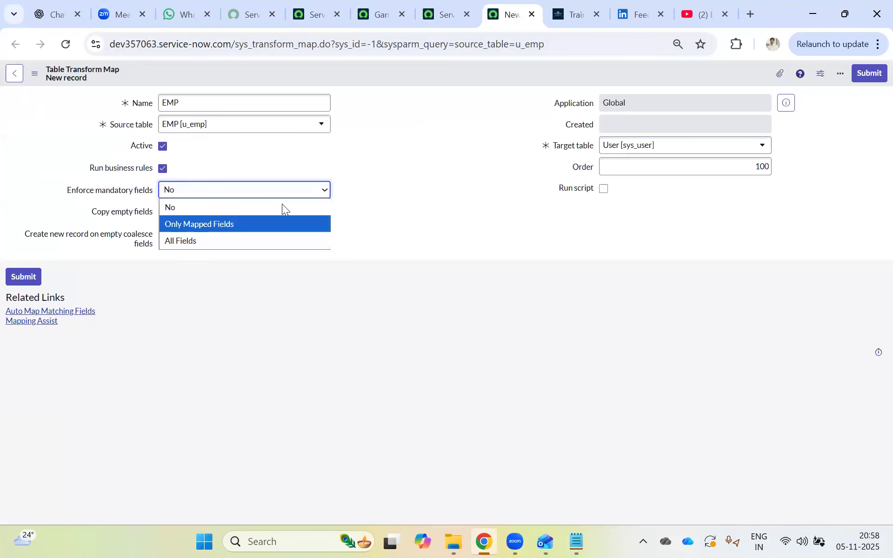
{"action": "left_click", "coordinate": [441, 178]}
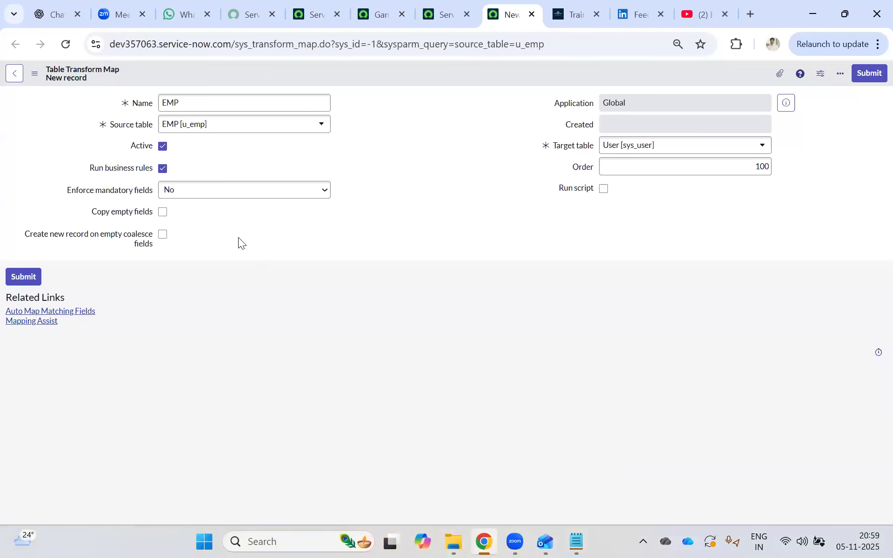
{"action": "left_click", "coordinate": [165, 235]}
Examine the Email value on the saved user record as a candidate coalesce field.
{"action": "left_click", "coordinate": [443, 8]}
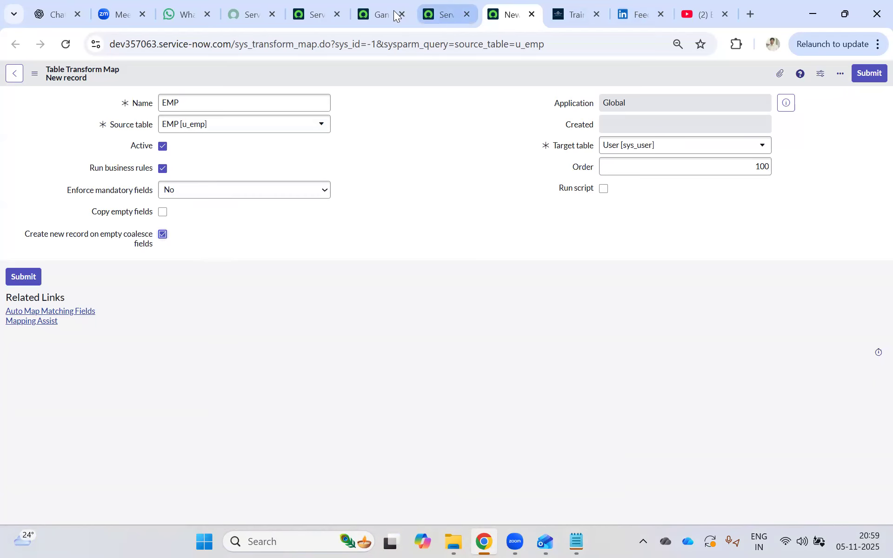
{"action": "left_click", "coordinate": [385, 12]}
{"action": "left_click", "coordinate": [715, 108]}
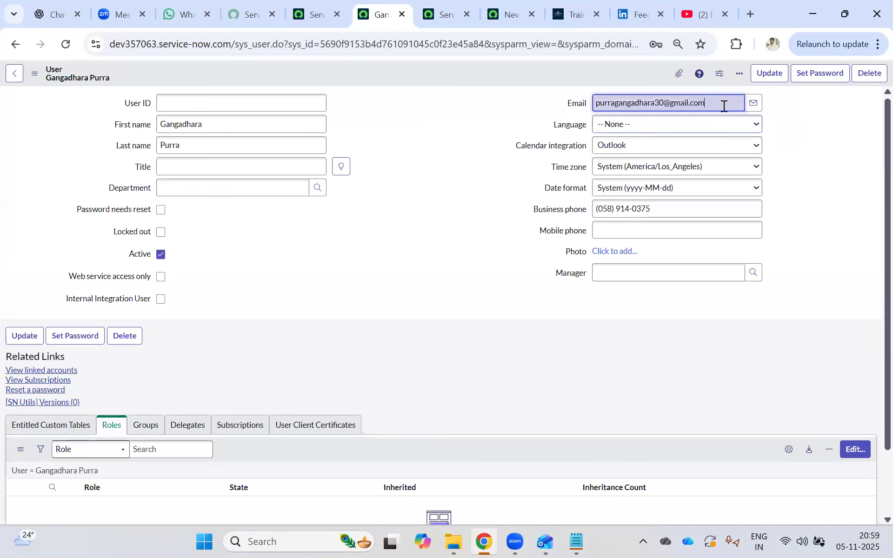
{"action": "left_click_drag", "start_coordinate": [724, 103], "coordinate": [592, 102]}
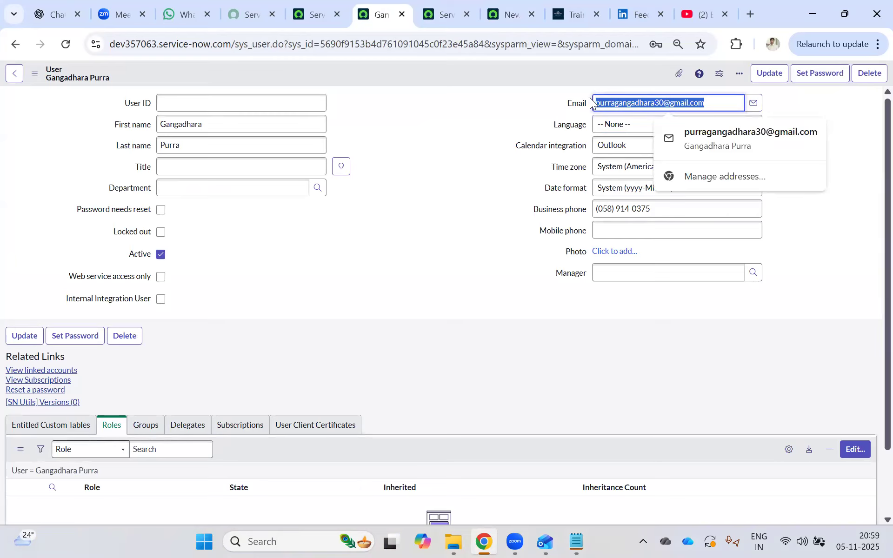
{"action": "left_click", "coordinate": [442, 16]}
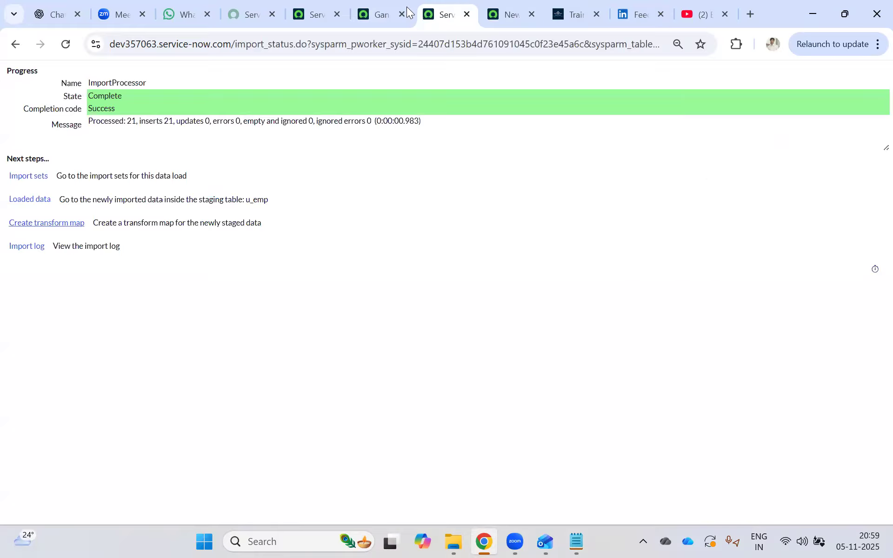
{"action": "left_click", "coordinate": [384, 15]}
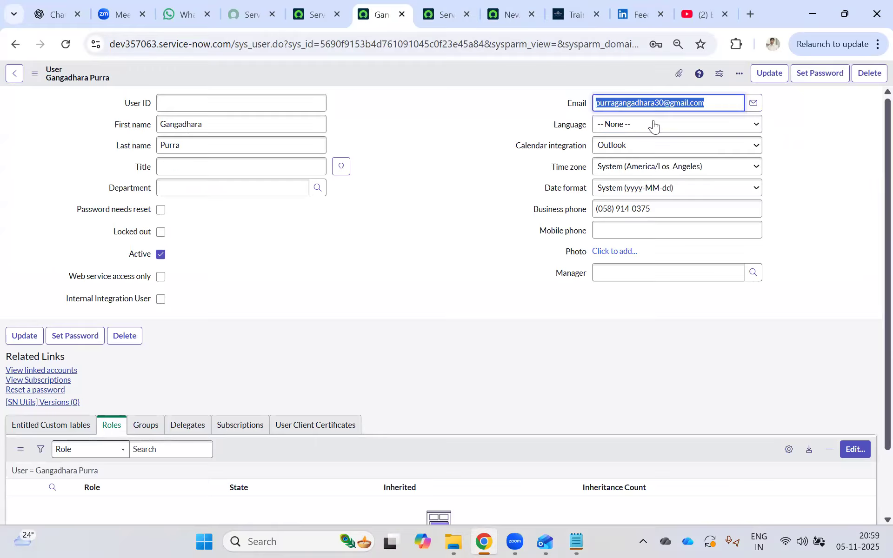
{"action": "left_click", "coordinate": [722, 102]}
{"action": "left_click_drag", "start_coordinate": [722, 102], "coordinate": [591, 95]}
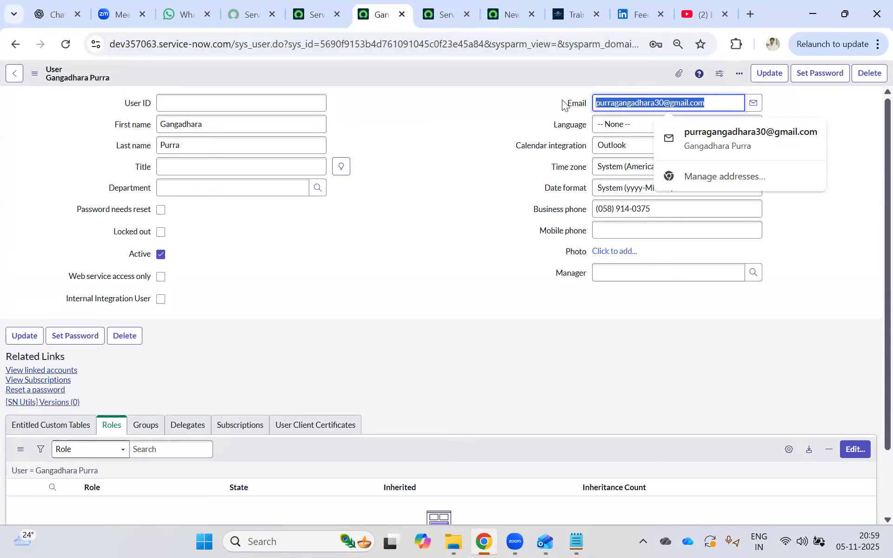
{"action": "left_click", "coordinate": [722, 103]}
{"action": "left_click_drag", "start_coordinate": [723, 102], "coordinate": [589, 107]}
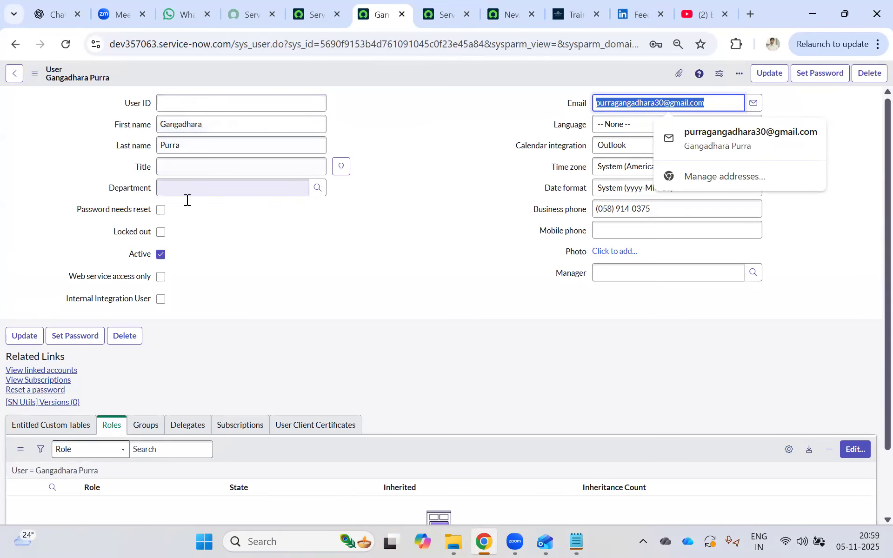
{"action": "left_click", "coordinate": [725, 103]}
{"action": "left_click_drag", "start_coordinate": [725, 103], "coordinate": [594, 105]}
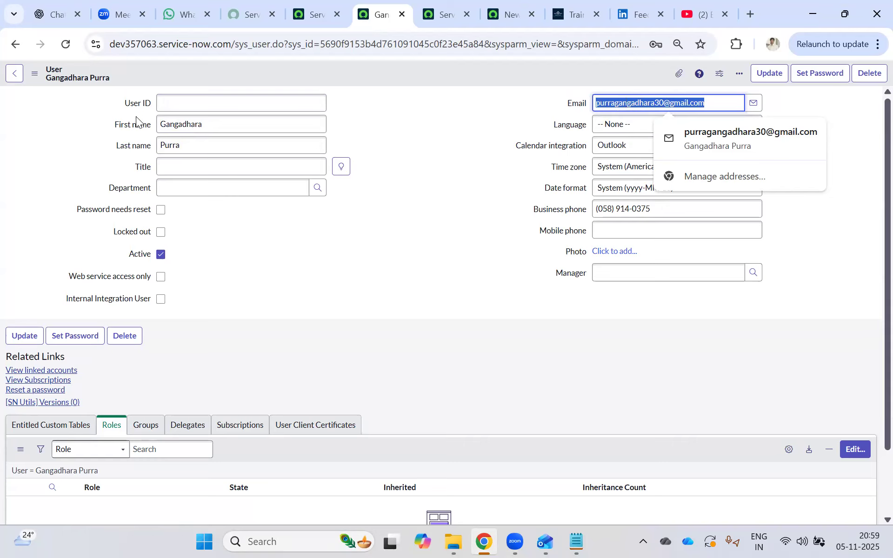
Check the user record's First name, Last name and Title fields and return to the EMP transform map.
{"action": "double_click", "coordinate": [230, 130]}
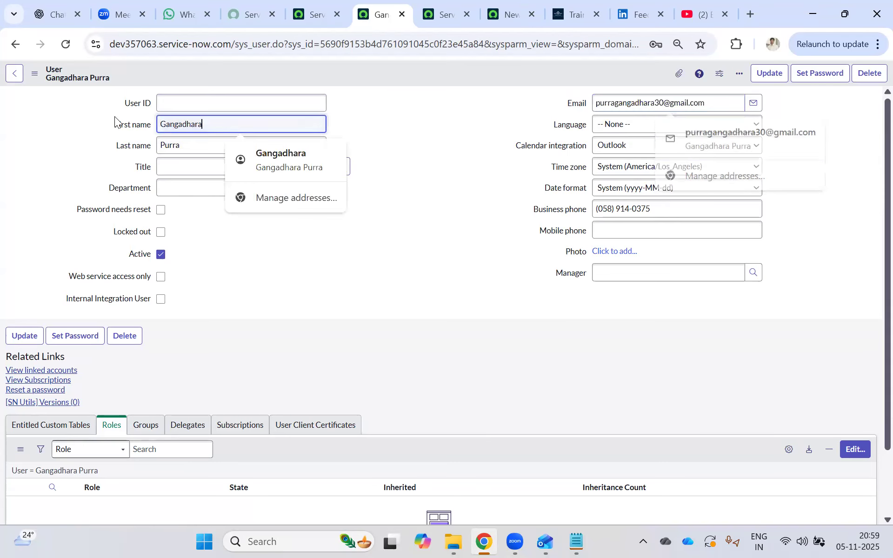
{"action": "double_click", "coordinate": [179, 144]}
{"action": "left_click", "coordinate": [177, 169]}
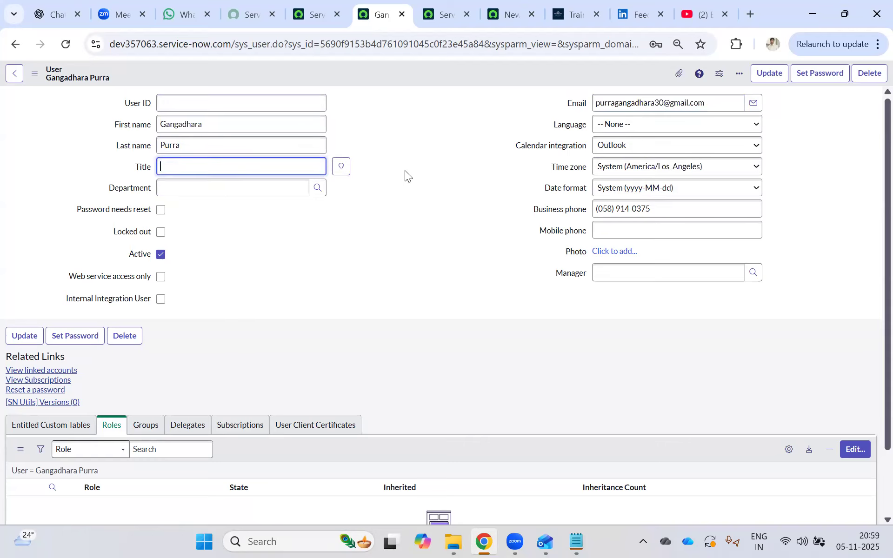
{"action": "left_click", "coordinate": [439, 7]}
{"action": "left_click", "coordinate": [507, 15]}
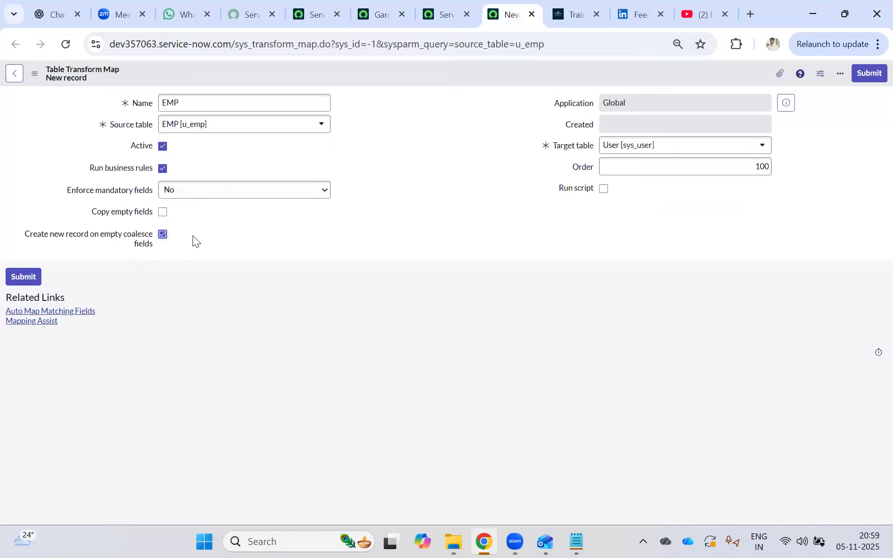
Disable Create new record on empty coalesce fields in the EMP transform map and save the record.
{"action": "left_click", "coordinate": [163, 235]}
{"action": "right_click", "coordinate": [423, 74]}
{"action": "left_click", "coordinate": [434, 84]}
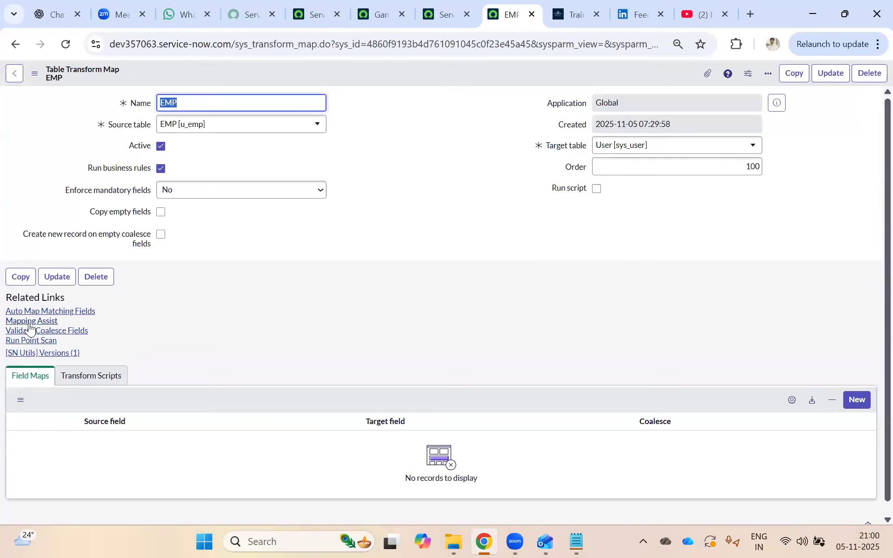
Open Mapping Assist for the EMP transform map and map the source field Dept to the target field Department.
{"action": "left_click", "coordinate": [29, 322]}
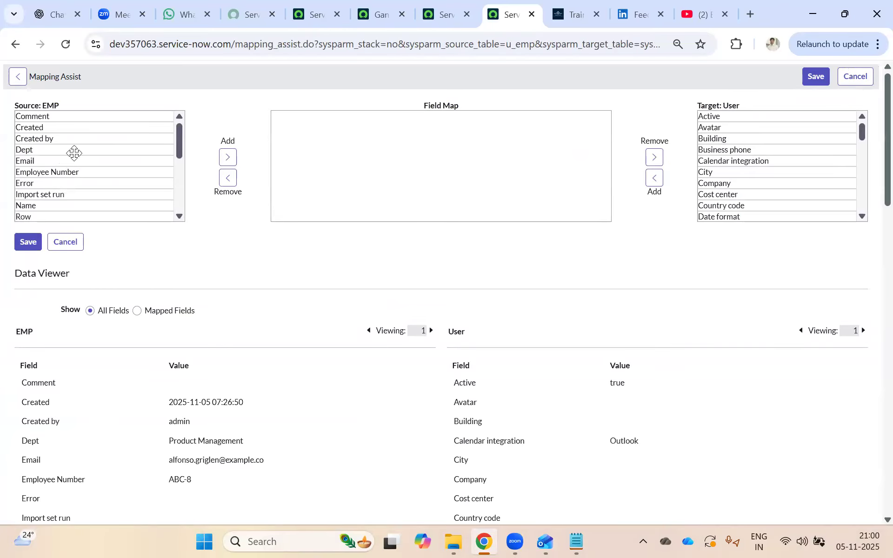
{"action": "left_click", "coordinate": [36, 150]}
{"action": "left_click", "coordinate": [228, 157]}
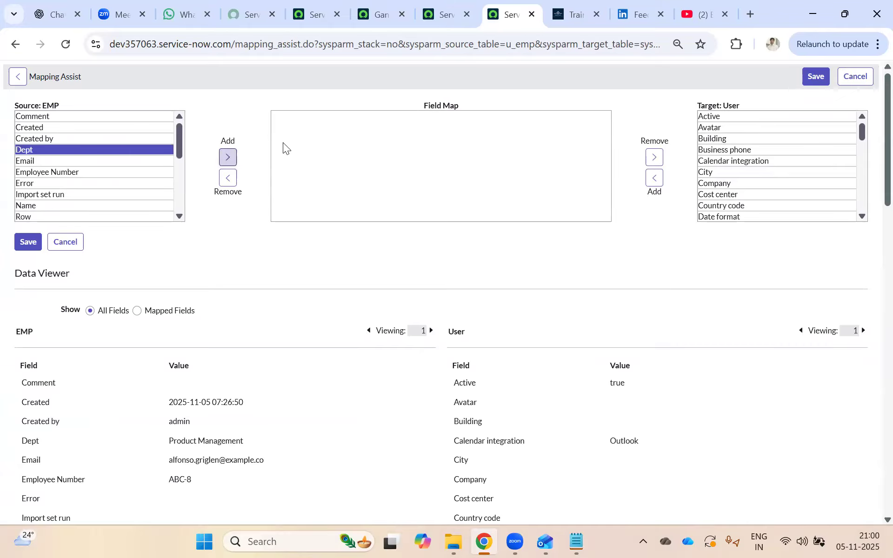
{"action": "scroll", "coordinate": [763, 178], "scroll_direction": "down", "scroll_amount": 1}
{"action": "scroll", "coordinate": [762, 178], "scroll_direction": "down", "scroll_amount": 2}
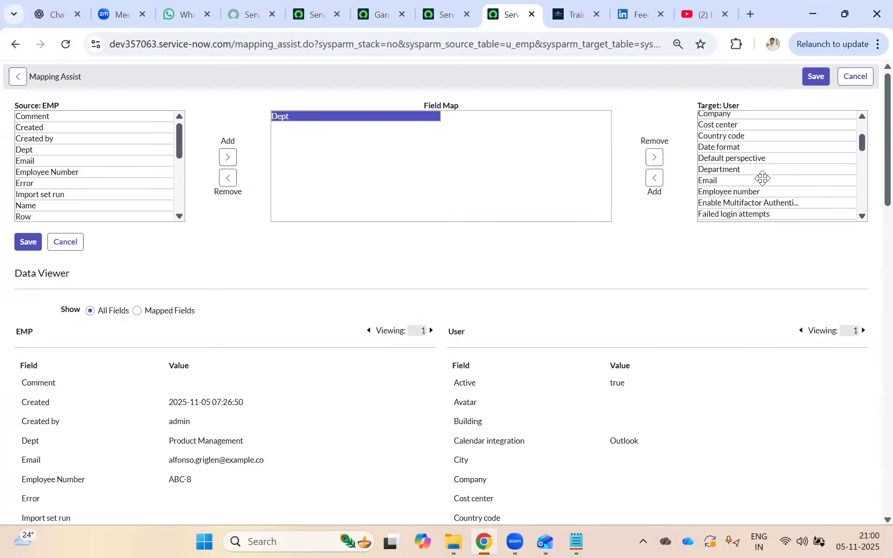
{"action": "left_click", "coordinate": [724, 166]}
{"action": "left_click", "coordinate": [654, 178]}
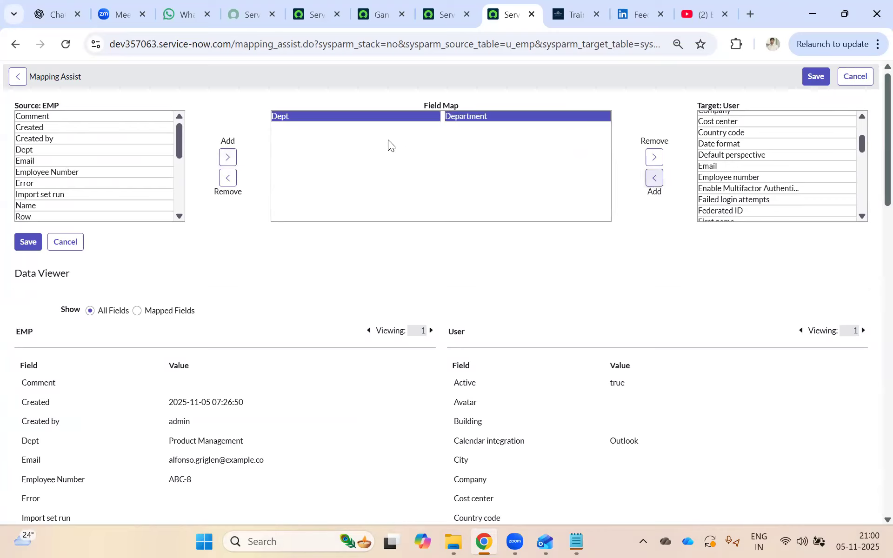
Map the source field Employee Number to the User table's Employee number field.
{"action": "left_click", "coordinate": [61, 171]}
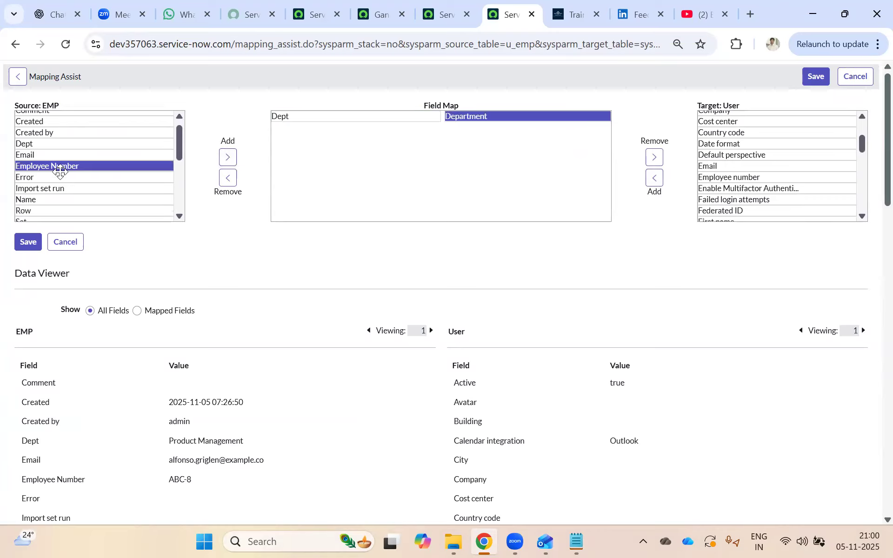
{"action": "left_click", "coordinate": [228, 157]}
{"action": "left_click", "coordinate": [734, 176]}
{"action": "left_click", "coordinate": [654, 182]}
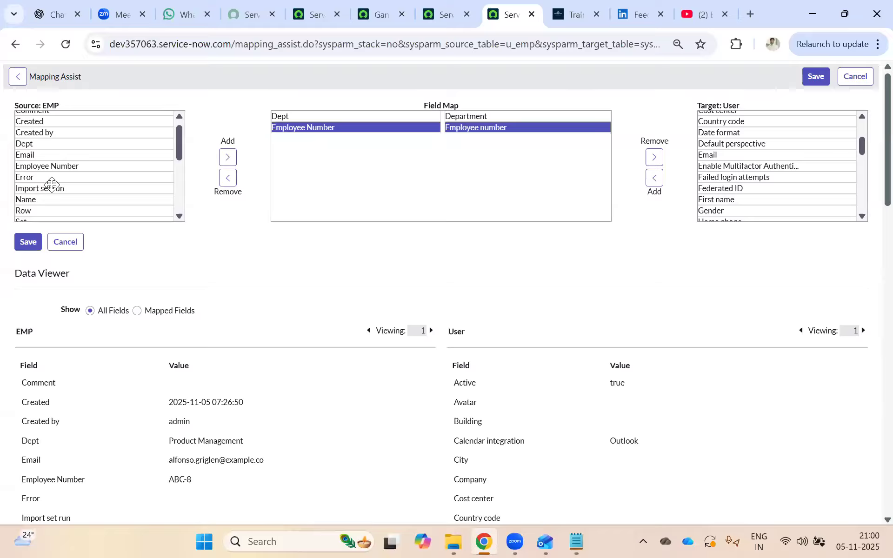
Map the source field Name to the User table's Name field.
{"action": "left_click", "coordinate": [28, 199]}
{"action": "scroll", "coordinate": [28, 199], "scroll_direction": "down", "scroll_amount": 1}
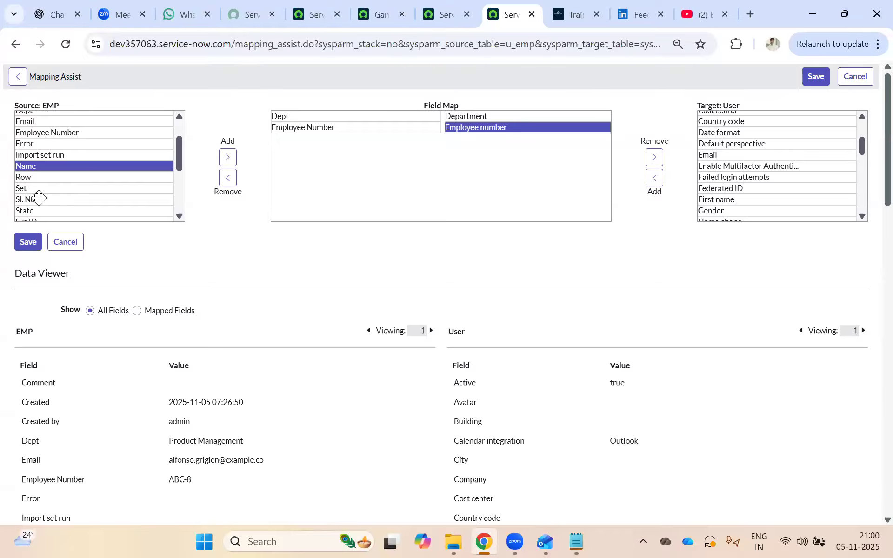
{"action": "left_click", "coordinate": [227, 157]}
{"action": "scroll", "coordinate": [748, 201], "scroll_direction": "down", "scroll_amount": 2}
{"action": "scroll", "coordinate": [748, 200], "scroll_direction": "down", "scroll_amount": 2}
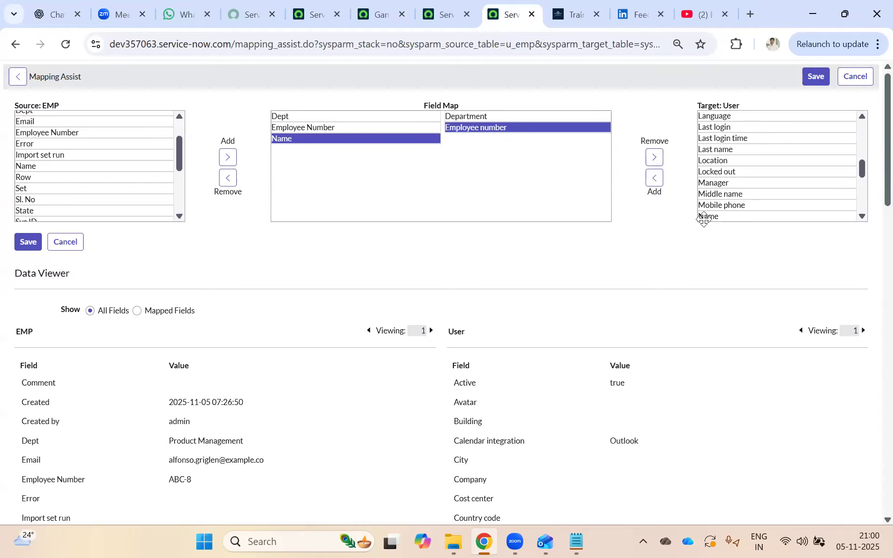
{"action": "left_click", "coordinate": [707, 216]}
{"action": "left_click", "coordinate": [655, 178]}
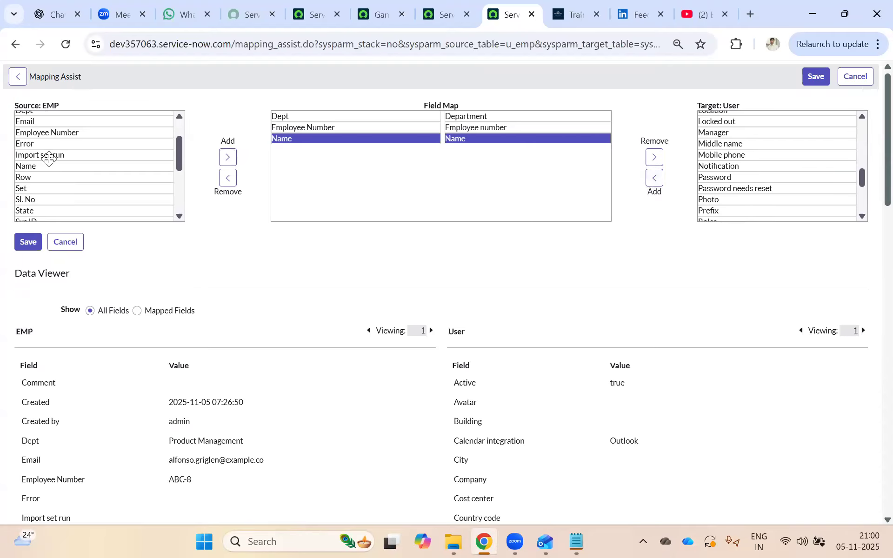
Close the ID card workbook, then open the EMP workbook from Documents and check its Name, Dept and Employee Number columns.
{"action": "scroll", "coordinate": [76, 193], "scroll_direction": "down", "scroll_amount": 2}
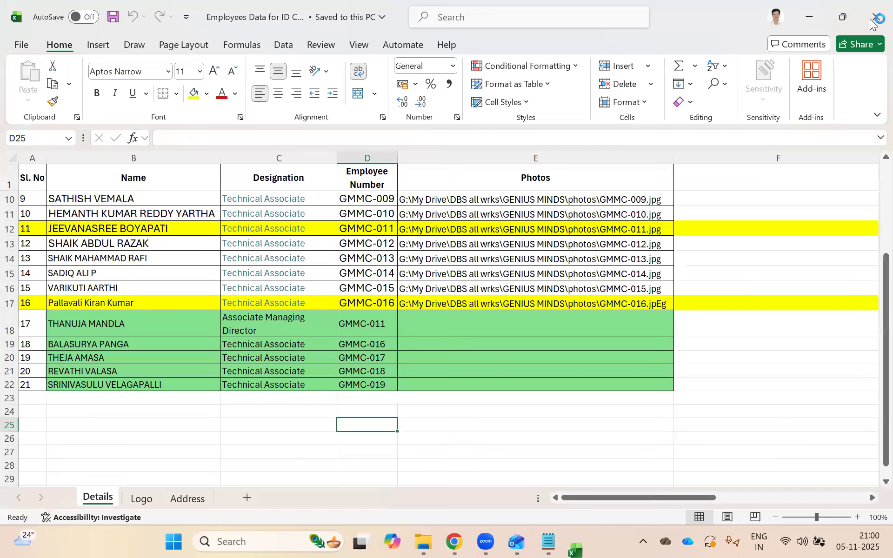
{"action": "left_click", "coordinate": [873, 21]}
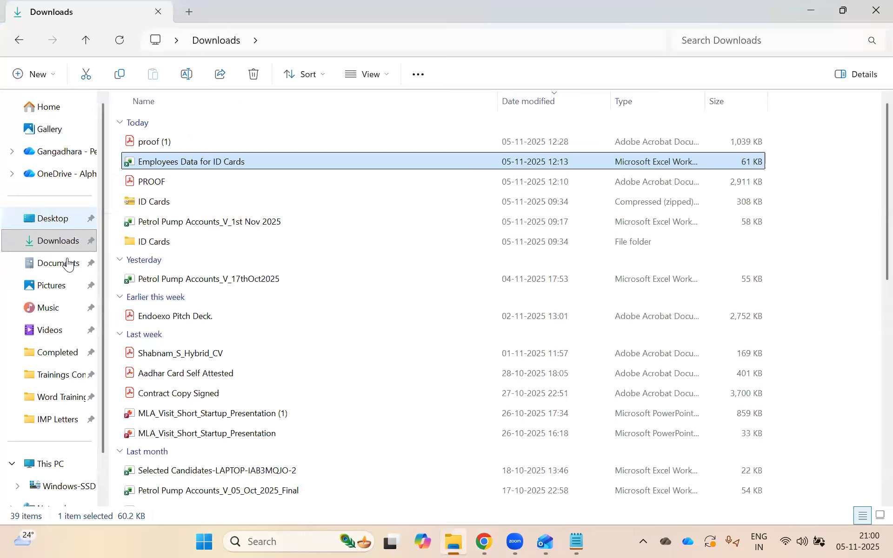
{"action": "left_click", "coordinate": [66, 263]}
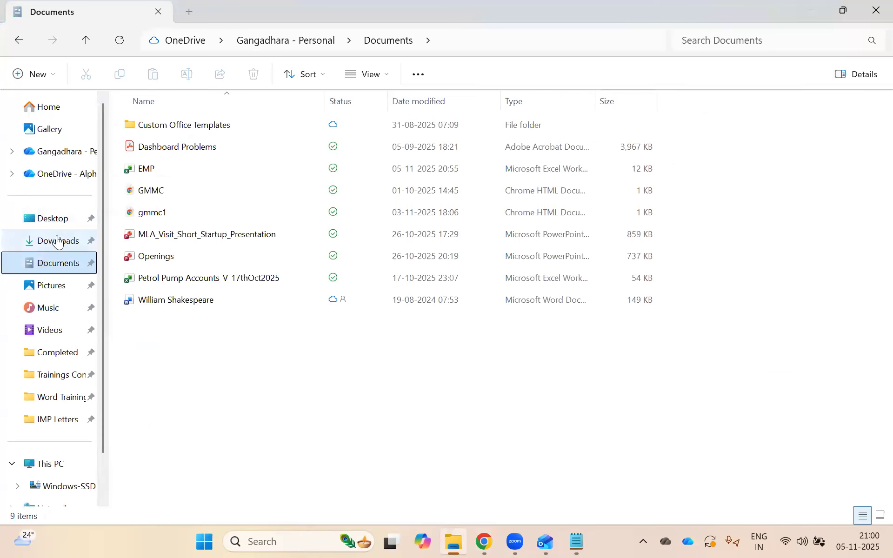
{"action": "double_click", "coordinate": [145, 169]}
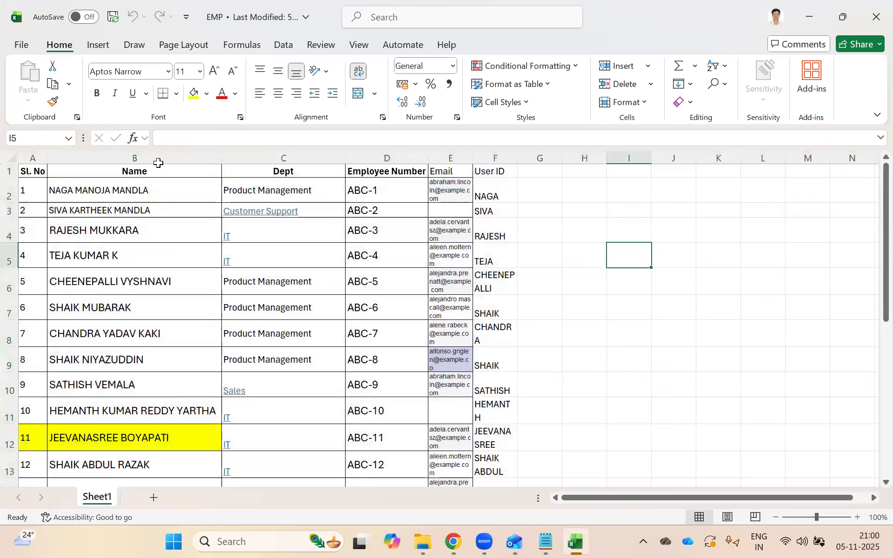
{"action": "left_click", "coordinate": [140, 171]}
{"action": "left_click", "coordinate": [293, 171]}
{"action": "left_click", "coordinate": [397, 186]}
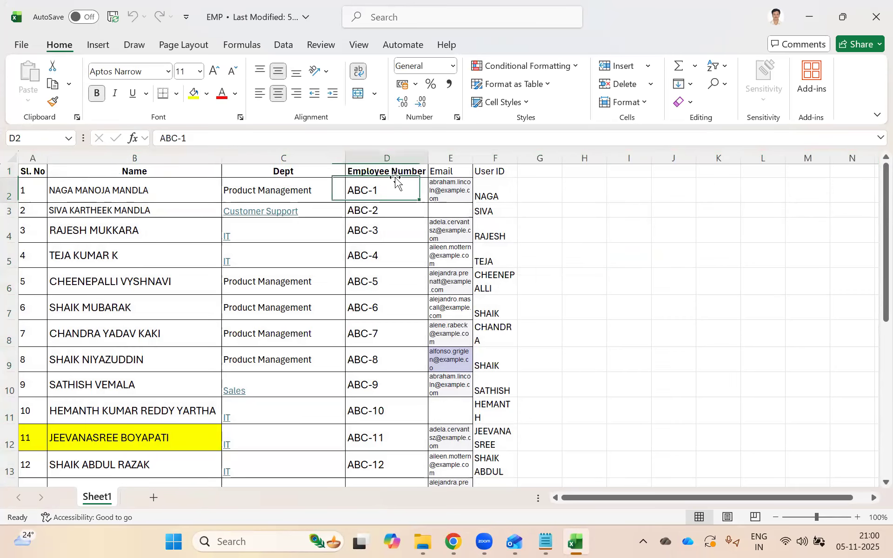
{"action": "left_click", "coordinate": [812, 12]}
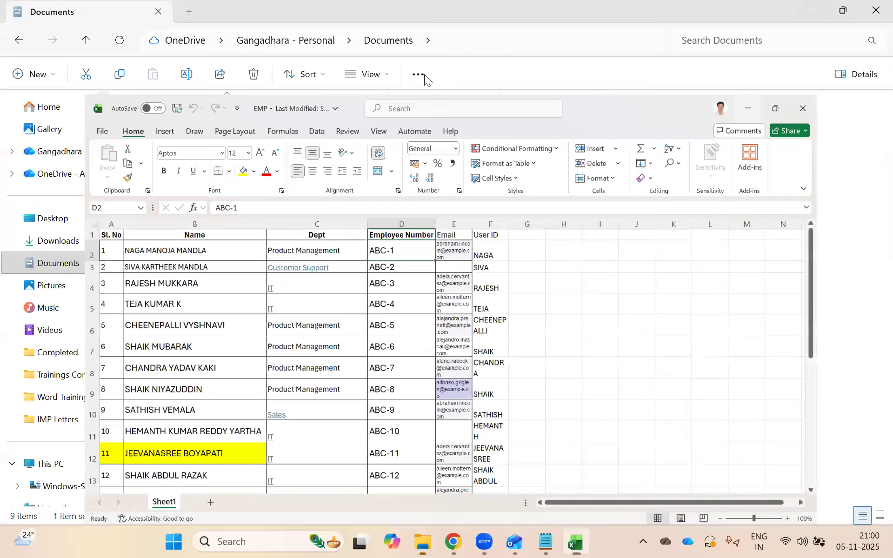
Return to ServiceNow's Mapping Assist and map the source field User ID to the target field User ID.
{"action": "key", "text": "alt+Tab"}
{"action": "scroll", "coordinate": [62, 138], "scroll_direction": "down", "scroll_amount": 2}
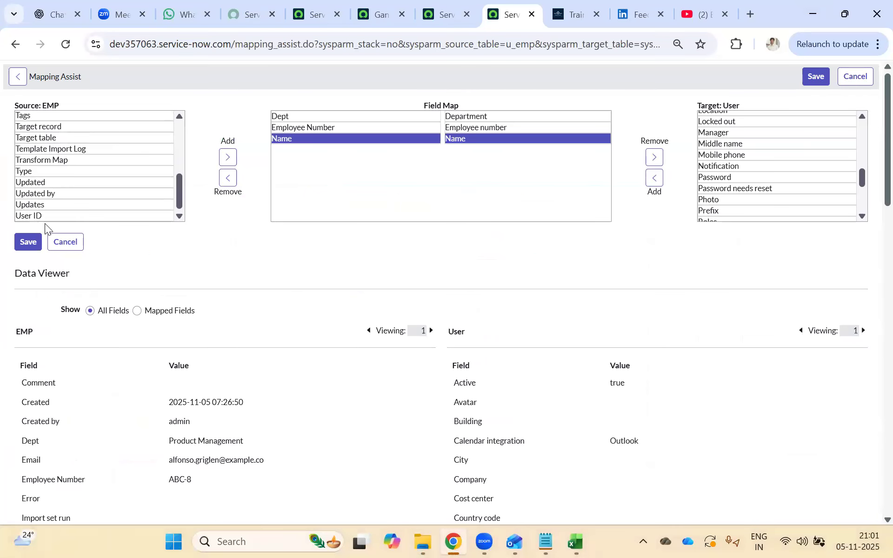
{"action": "left_click", "coordinate": [44, 216]}
{"action": "left_click", "coordinate": [227, 158]}
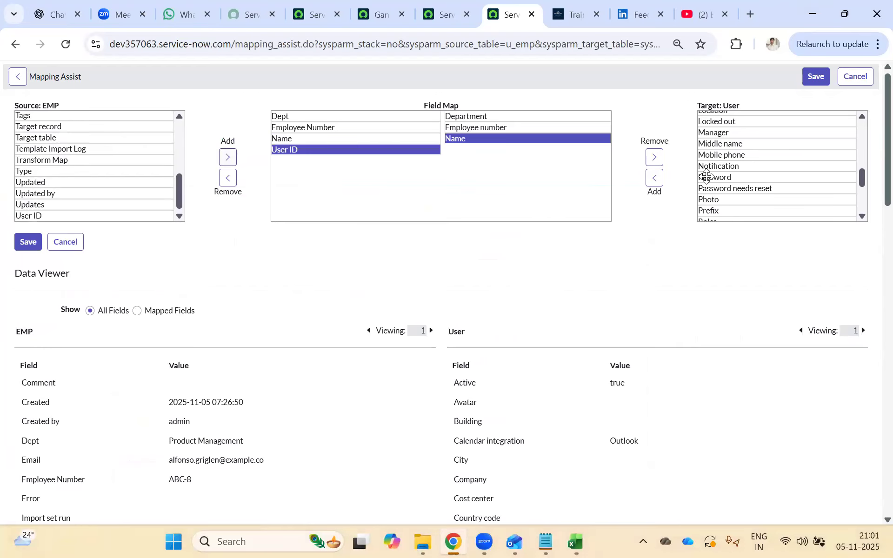
{"action": "scroll", "coordinate": [752, 175], "scroll_direction": "down", "scroll_amount": 5}
{"action": "left_click", "coordinate": [716, 182]}
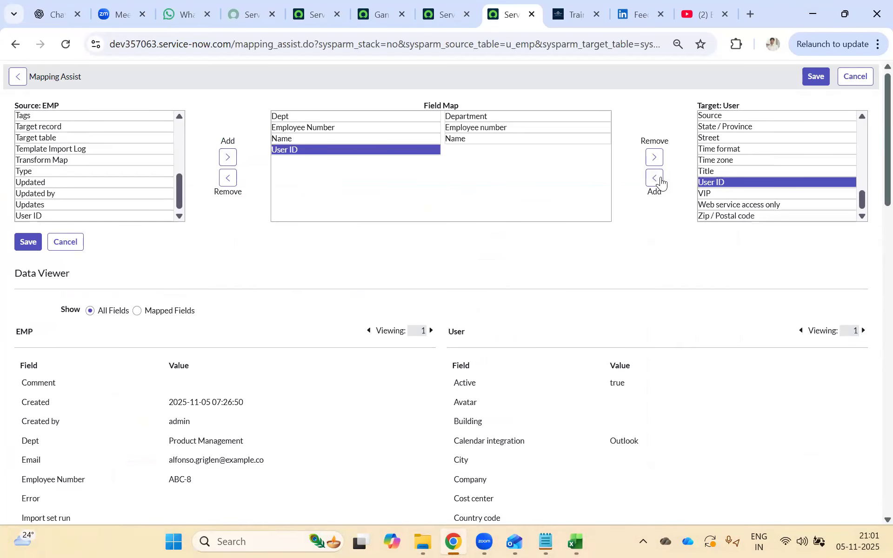
{"action": "left_click", "coordinate": [655, 178]}
Check the Name, Dept, Email and User ID columns of the EMP workbook in Excel against the field map.
{"action": "left_click", "coordinate": [577, 540]}
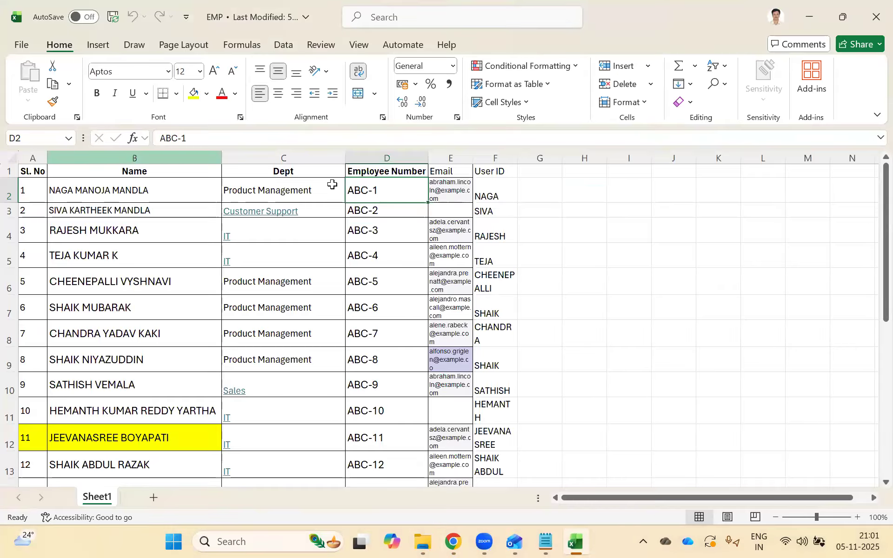
{"action": "left_click", "coordinate": [204, 158]}
{"action": "left_click", "coordinate": [284, 157]}
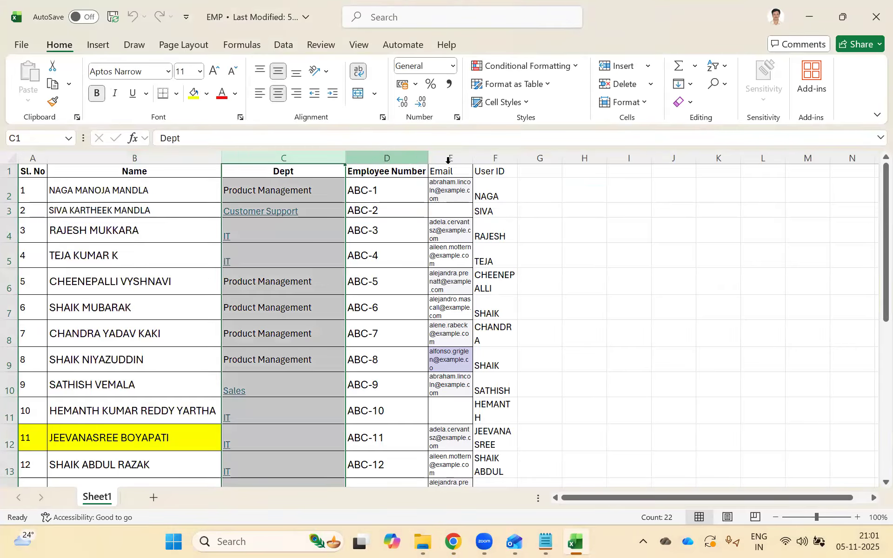
{"action": "left_click", "coordinate": [448, 160]}
{"action": "left_click", "coordinate": [497, 158]}
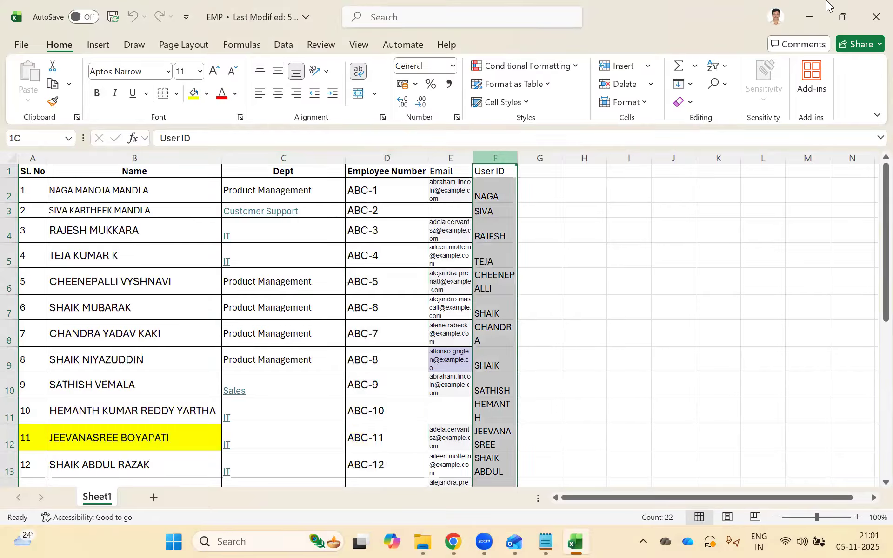
{"action": "key", "text": "alt+Tab"}
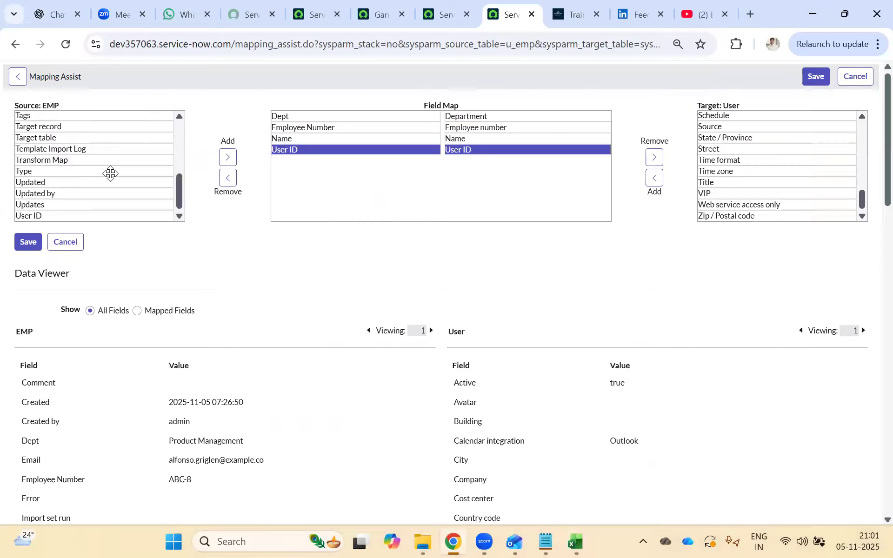
Map the source field Email to the User table's Email field and save the field mappings.
{"action": "scroll", "coordinate": [82, 166], "scroll_direction": "up", "scroll_amount": 3}
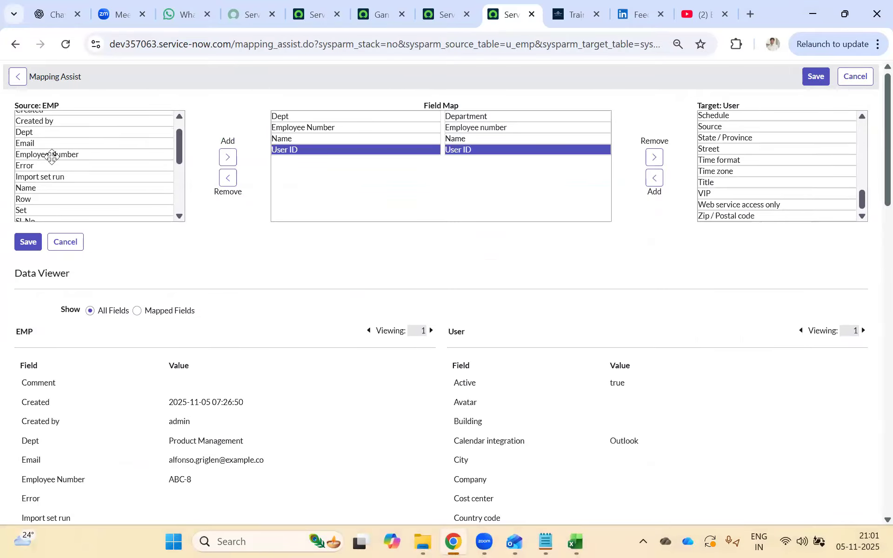
{"action": "left_click", "coordinate": [37, 144]}
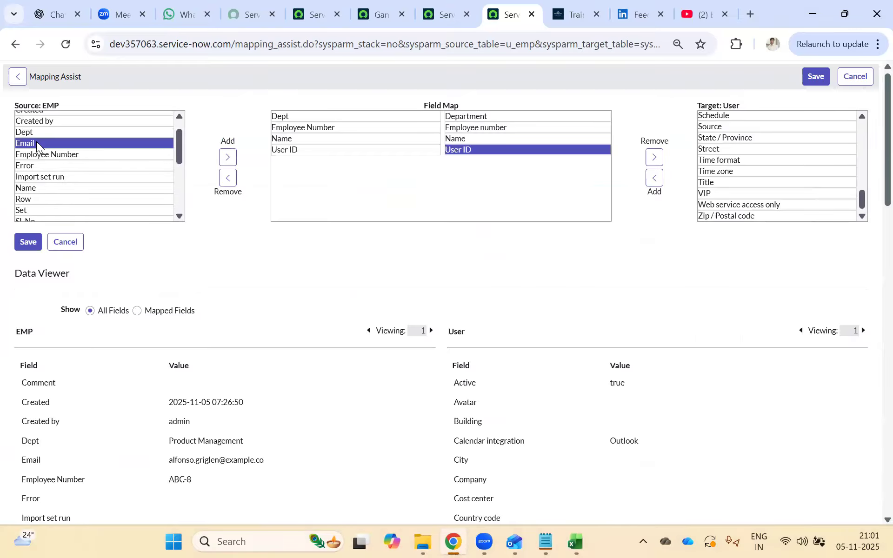
{"action": "left_click", "coordinate": [235, 162]}
{"action": "scroll", "coordinate": [758, 166], "scroll_direction": "up", "scroll_amount": 3}
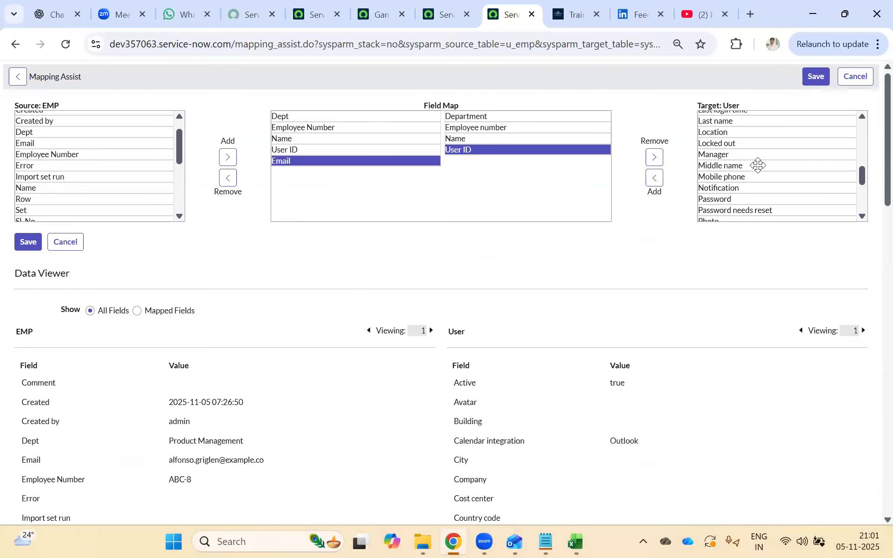
{"action": "scroll", "coordinate": [758, 166], "scroll_direction": "up", "scroll_amount": 3}
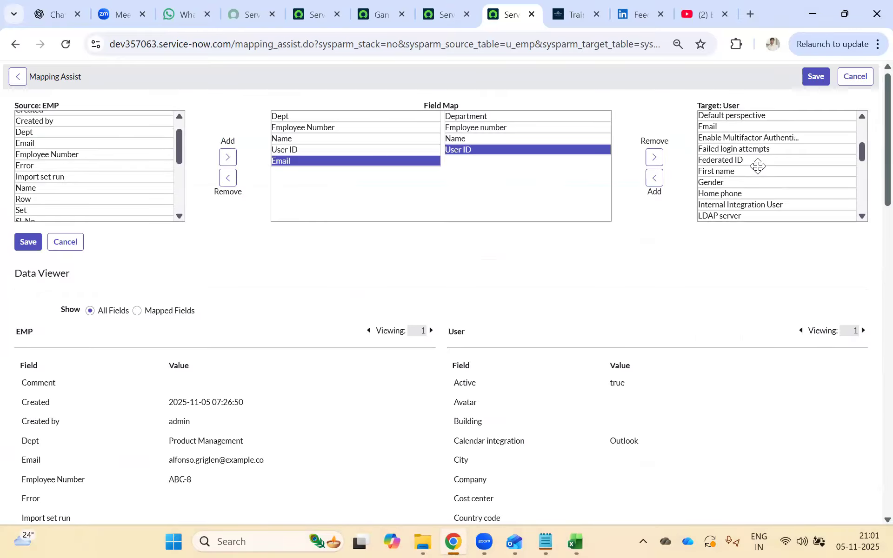
{"action": "left_click", "coordinate": [703, 127]}
{"action": "left_click", "coordinate": [655, 178]}
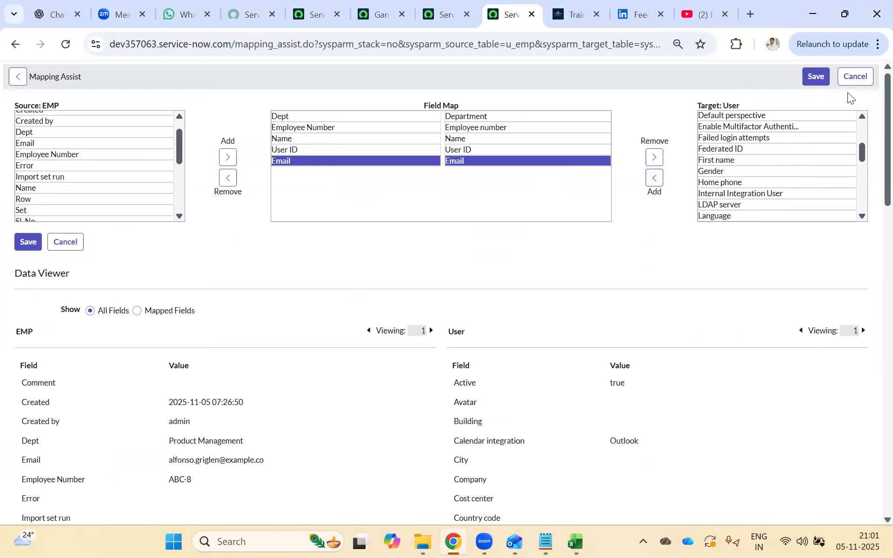
{"action": "left_click", "coordinate": [823, 79]}
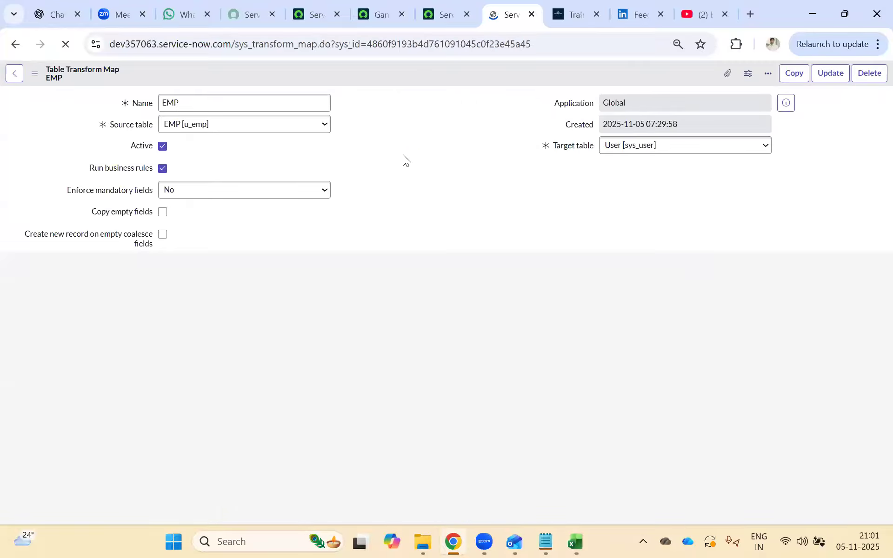
{"action": "scroll", "coordinate": [498, 367], "scroll_direction": "down", "scroll_amount": 2}
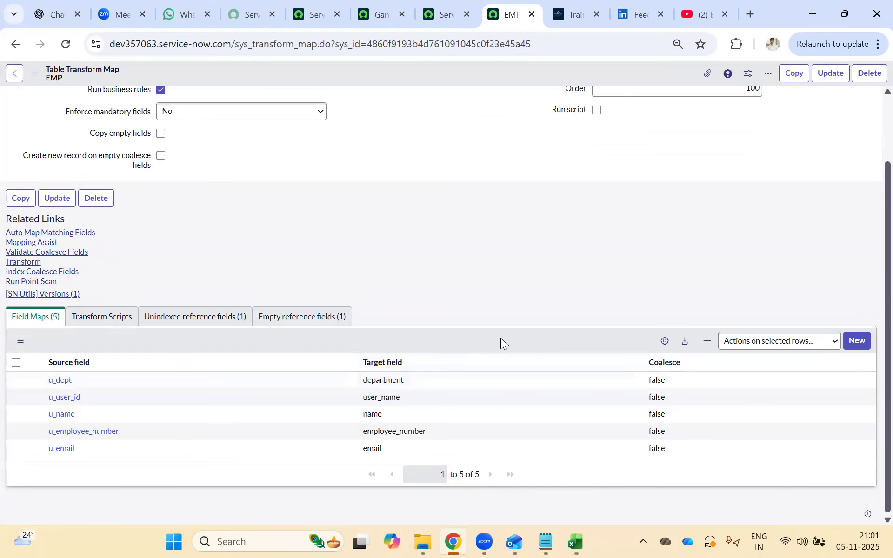
Switch to the EMP workbook in Excel and examine the Name and Dept values of the first employee row.
{"action": "left_click", "coordinate": [576, 542]}
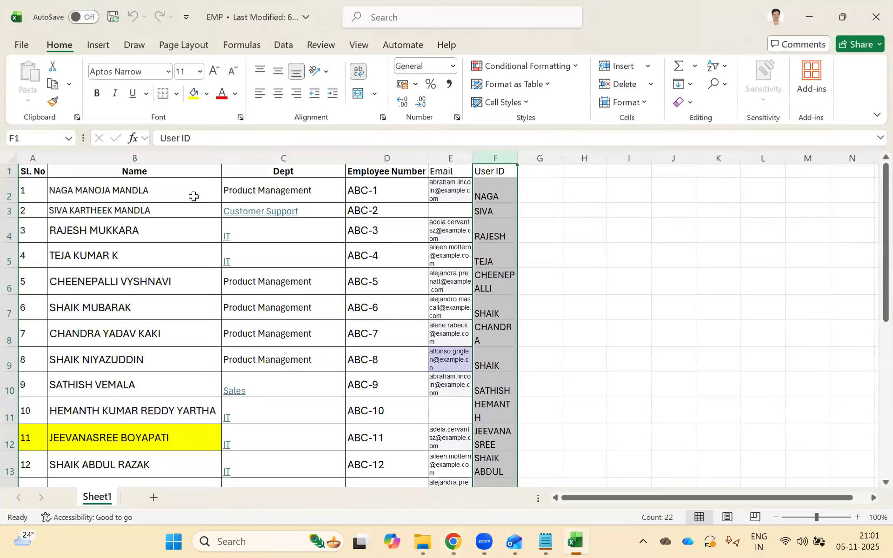
{"action": "left_click", "coordinate": [194, 195]}
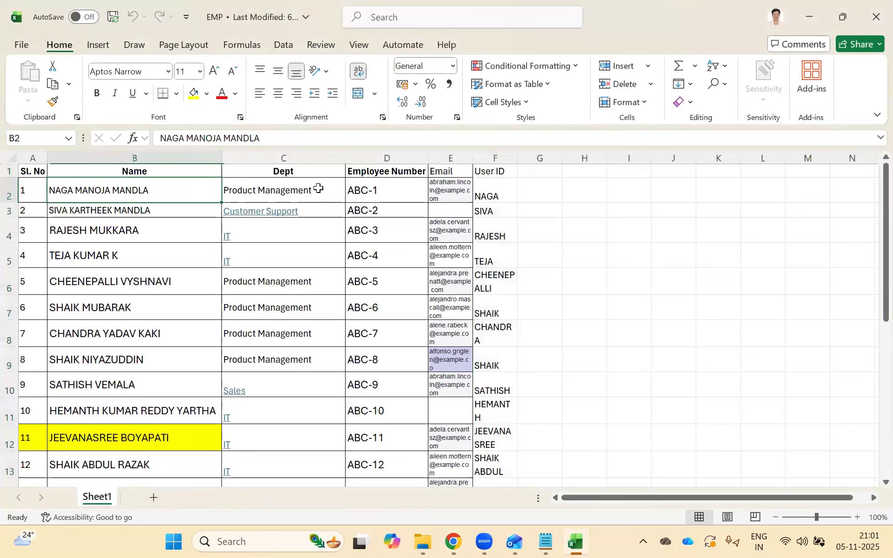
{"action": "left_click", "coordinate": [319, 188]}
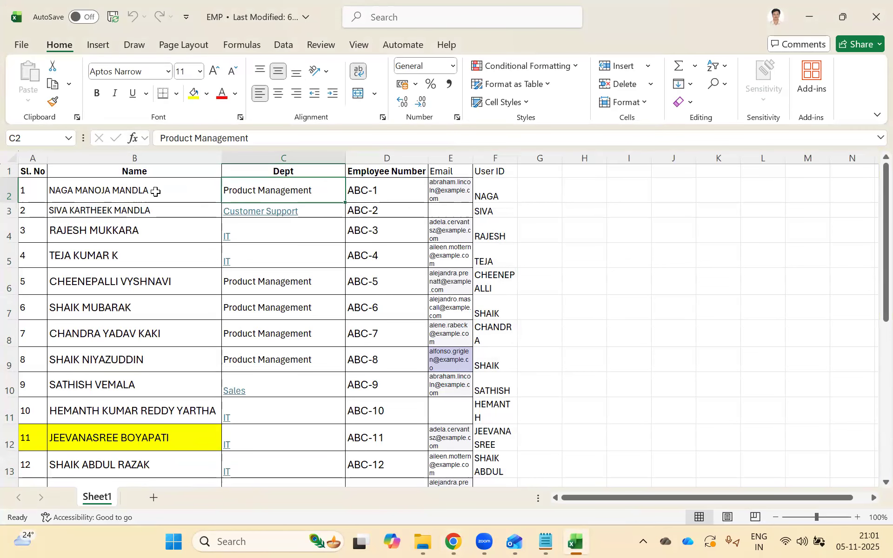
{"action": "left_click", "coordinate": [173, 191]}
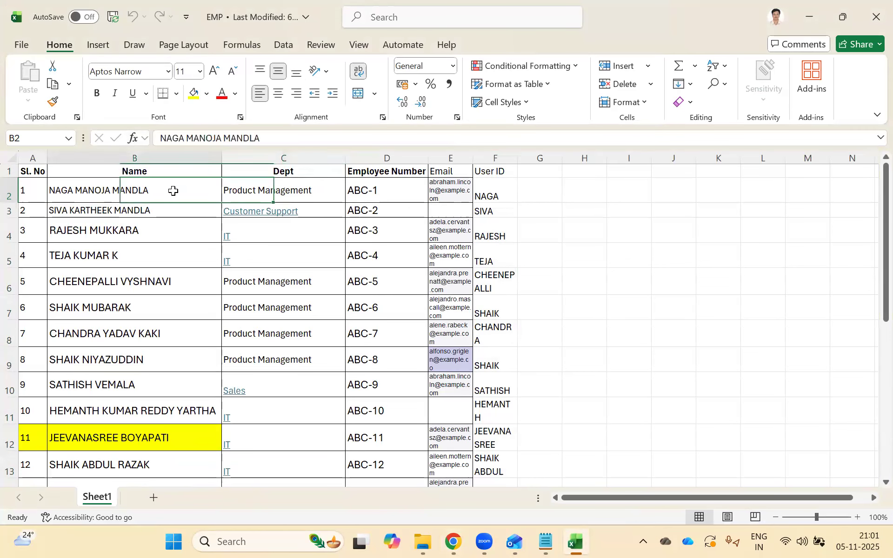
{"action": "left_click", "coordinate": [323, 187]}
{"action": "left_click", "coordinate": [179, 190]}
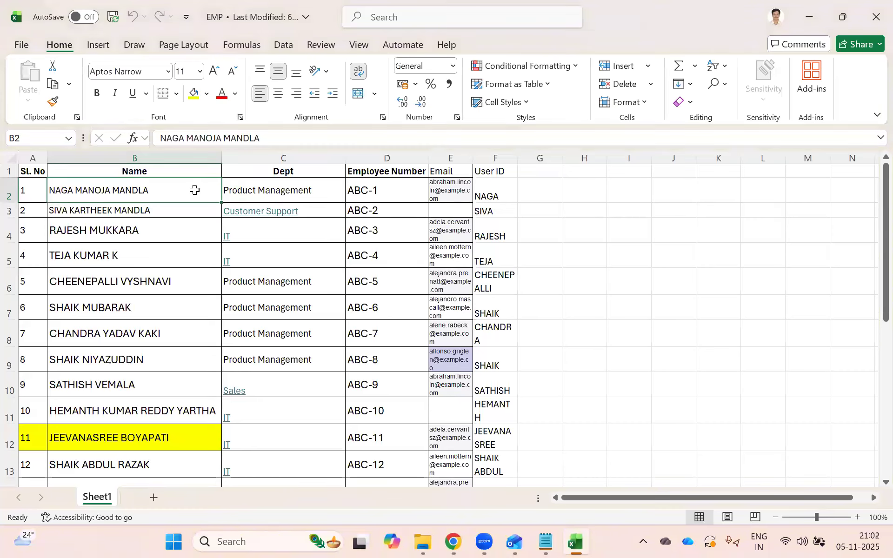
Examine the Dept column and the first employee's Dept, Name, User ID and Email cells in the EMP sheet.
{"action": "left_click", "coordinate": [568, 211]}
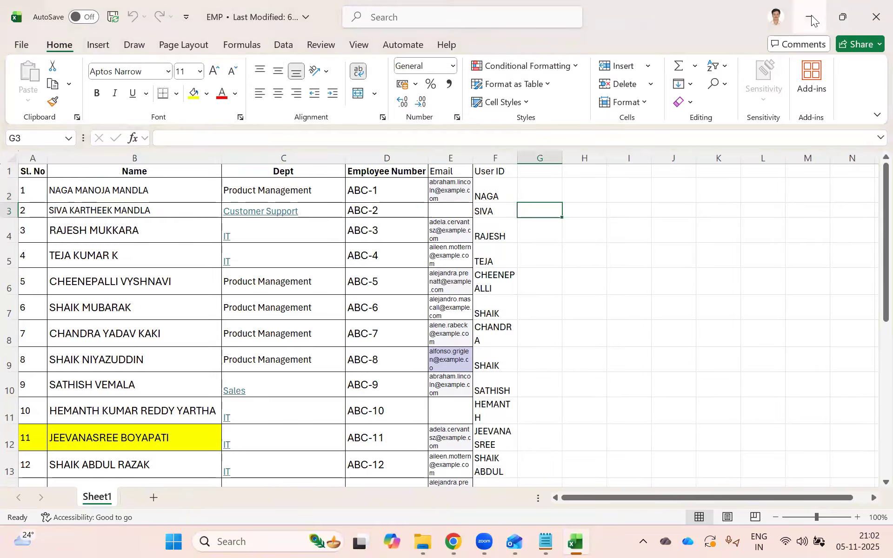
{"action": "left_click", "coordinate": [272, 153]}
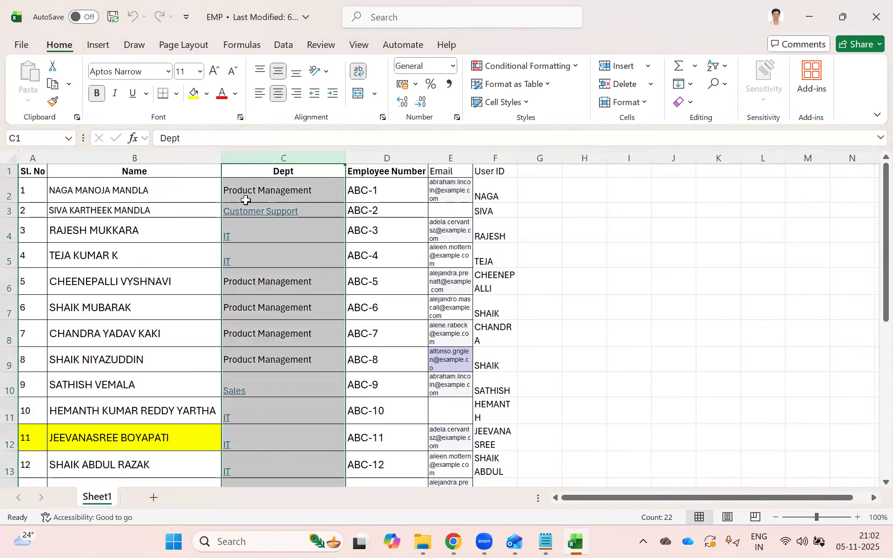
{"action": "left_click", "coordinate": [250, 186]}
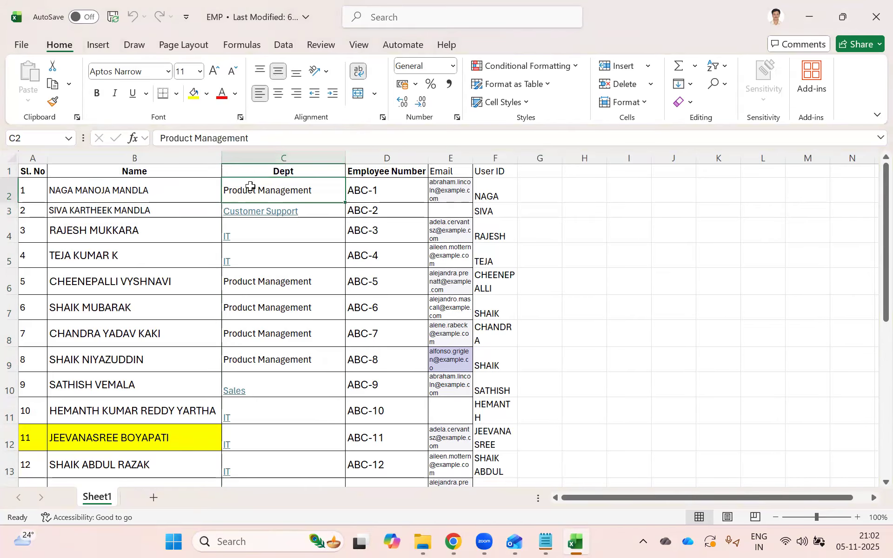
{"action": "left_click", "coordinate": [85, 187]}
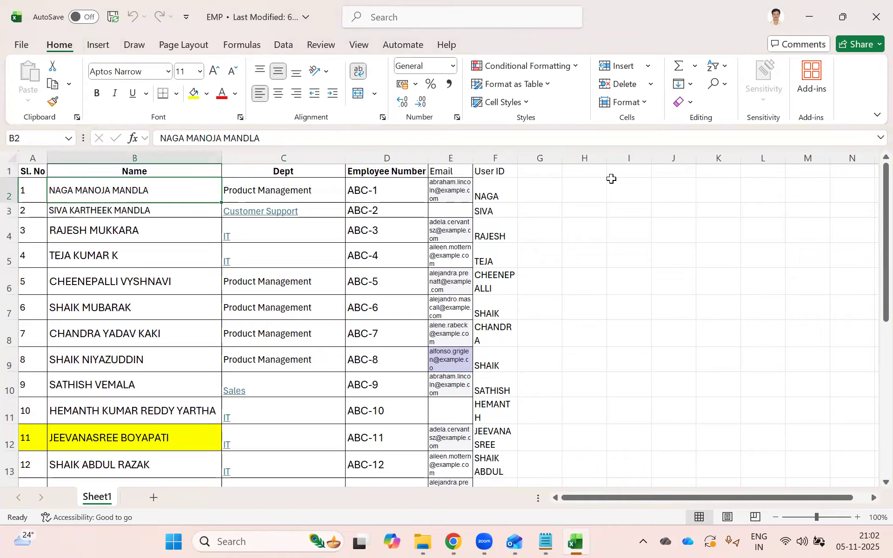
{"action": "left_click", "coordinate": [495, 187]}
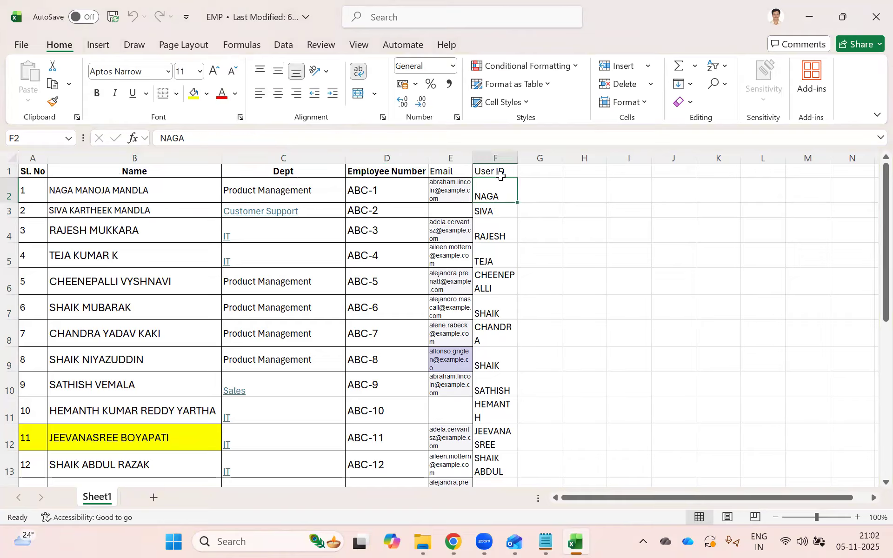
{"action": "left_click", "coordinate": [582, 197]}
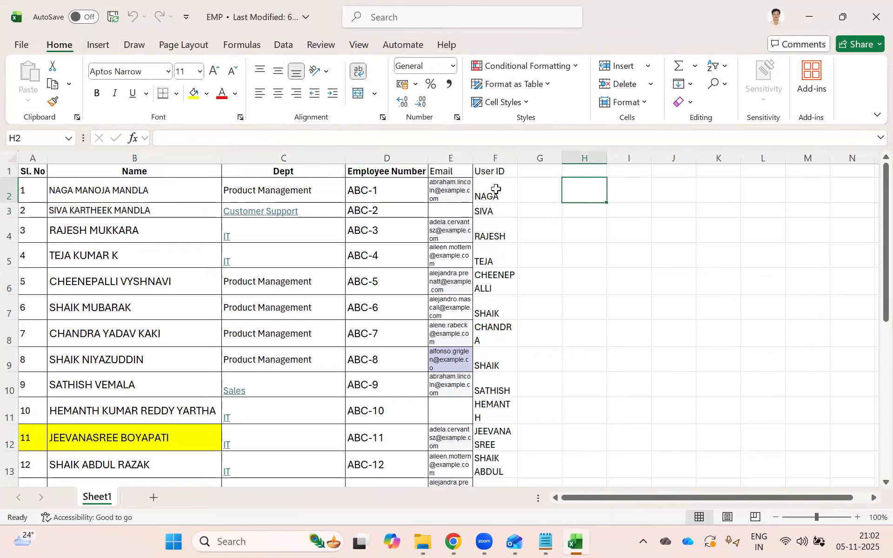
{"action": "left_click", "coordinate": [442, 185]}
{"action": "left_click", "coordinate": [594, 206]}
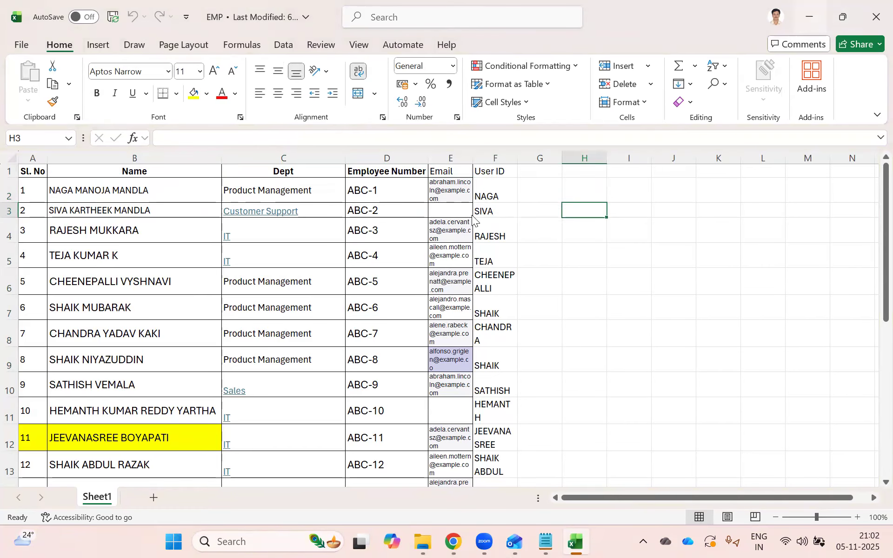
Return to the EMP transform map in ServiceNow and transform import set ISET0010001 with the EMP - sys_user map.
{"action": "key", "text": "super+Down"}
{"action": "key", "text": "super+Down"}
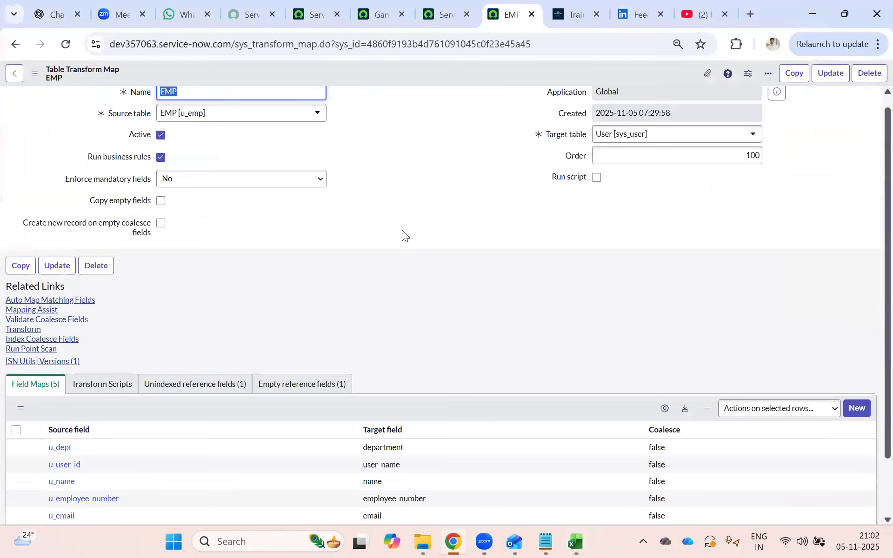
{"action": "scroll", "coordinate": [248, 286], "scroll_direction": "down", "scroll_amount": 1}
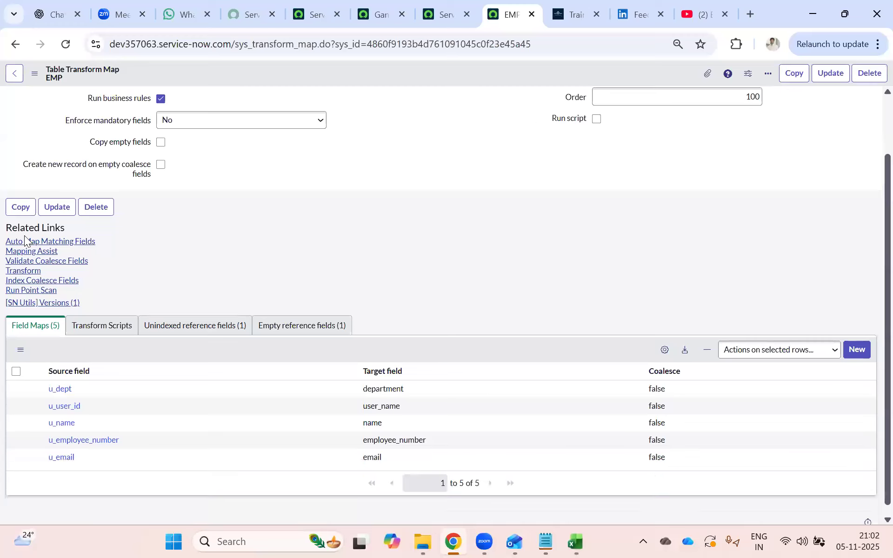
{"action": "scroll", "coordinate": [497, 265], "scroll_direction": "up", "scroll_amount": 1}
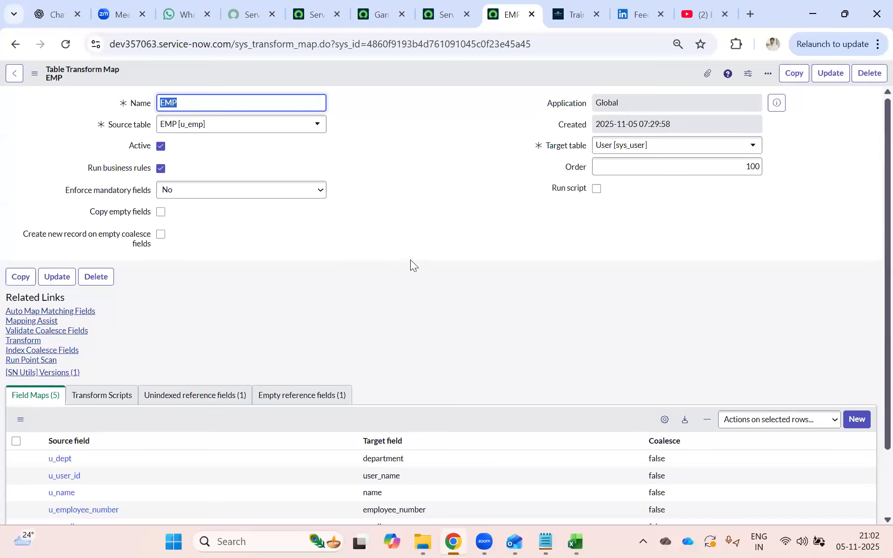
{"action": "scroll", "coordinate": [411, 265], "scroll_direction": "down", "scroll_amount": 1}
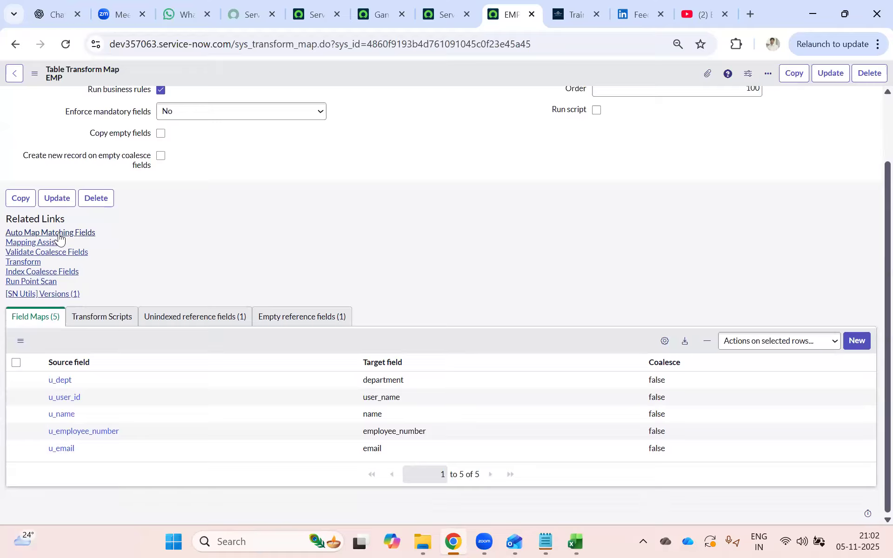
{"action": "left_click", "coordinate": [15, 266]}
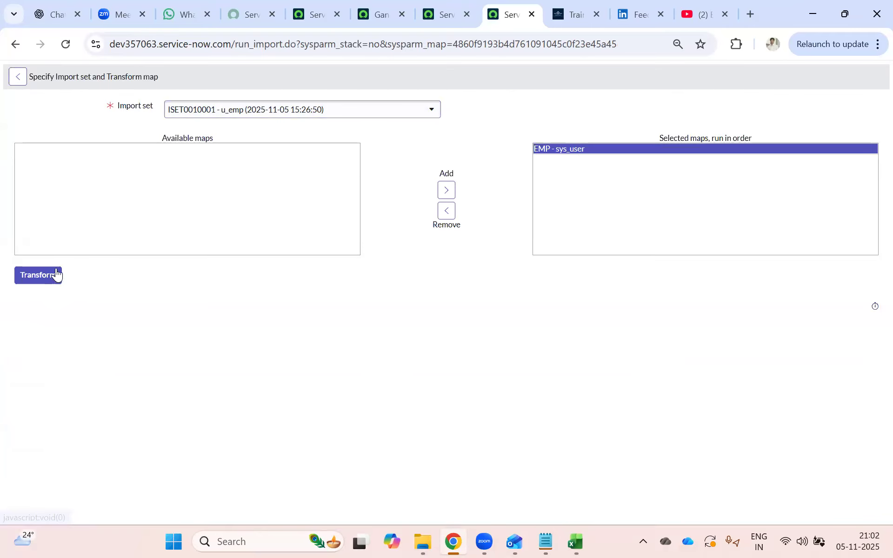
{"action": "left_click", "coordinate": [36, 276]}
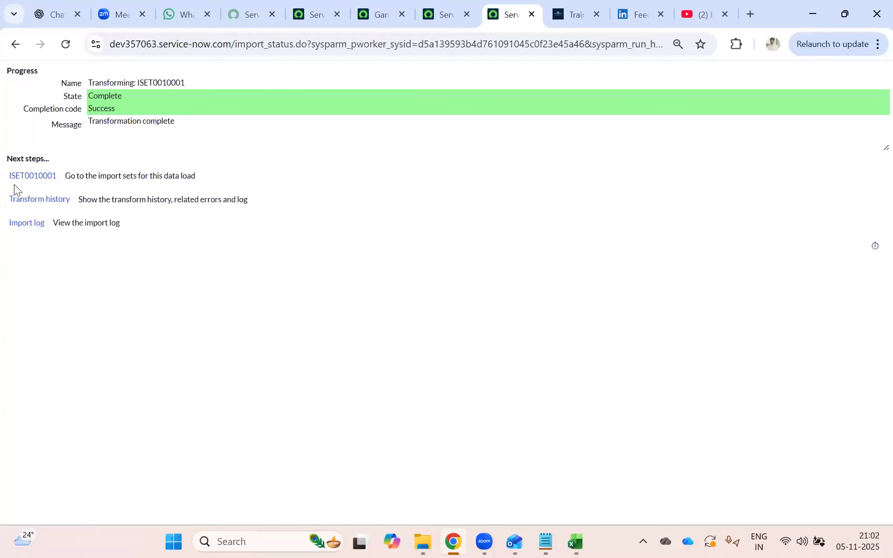
Open import set ISET0010001 from the transform progress page and review the state and target record of its import set rows.
{"action": "left_click", "coordinate": [33, 181]}
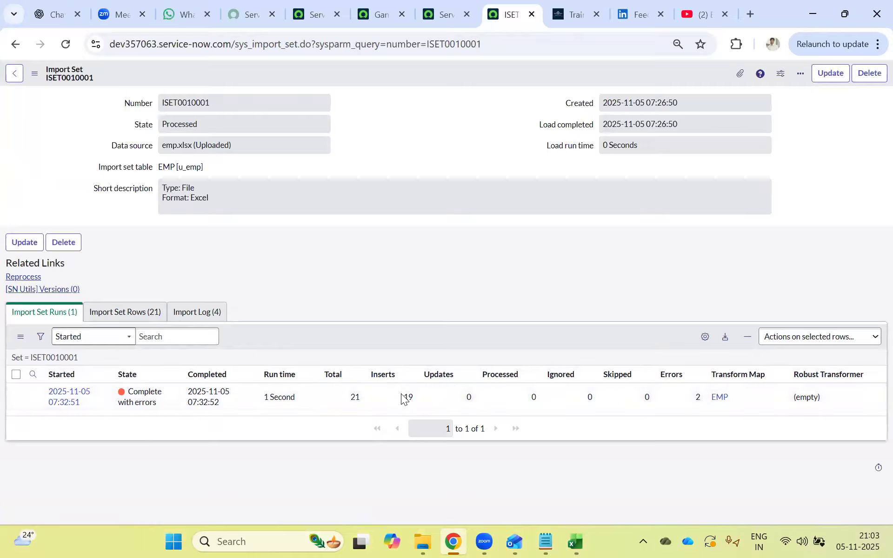
{"action": "left_click", "coordinate": [126, 312]}
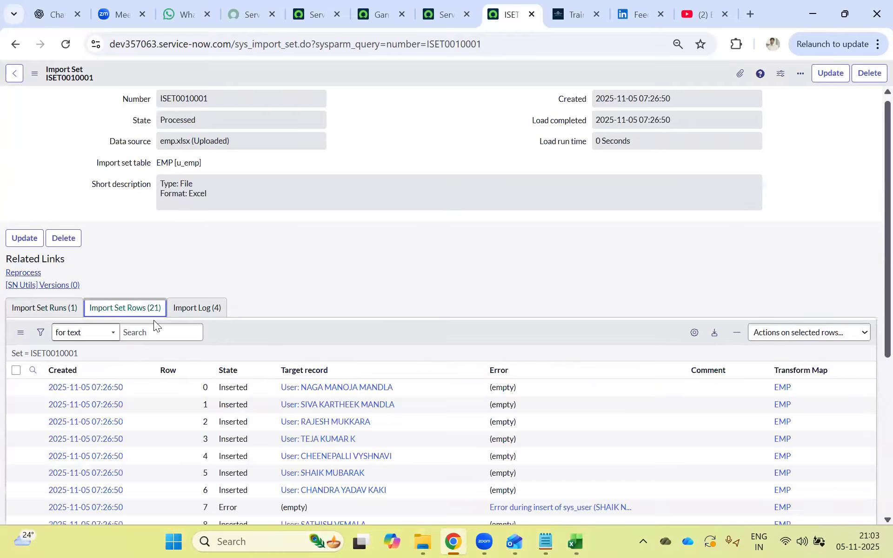
{"action": "scroll", "coordinate": [233, 291], "scroll_direction": "down", "scroll_amount": 5}
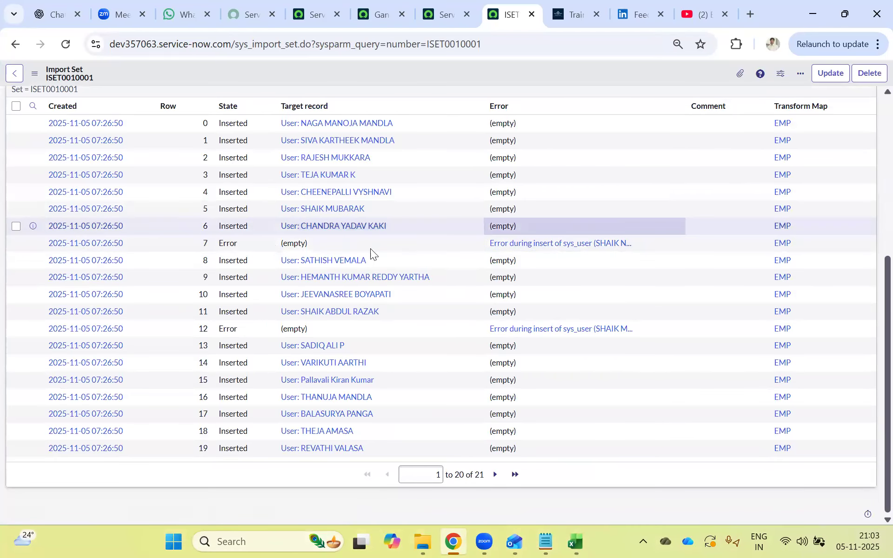
{"action": "scroll", "coordinate": [274, 237], "scroll_direction": "up", "scroll_amount": 1}
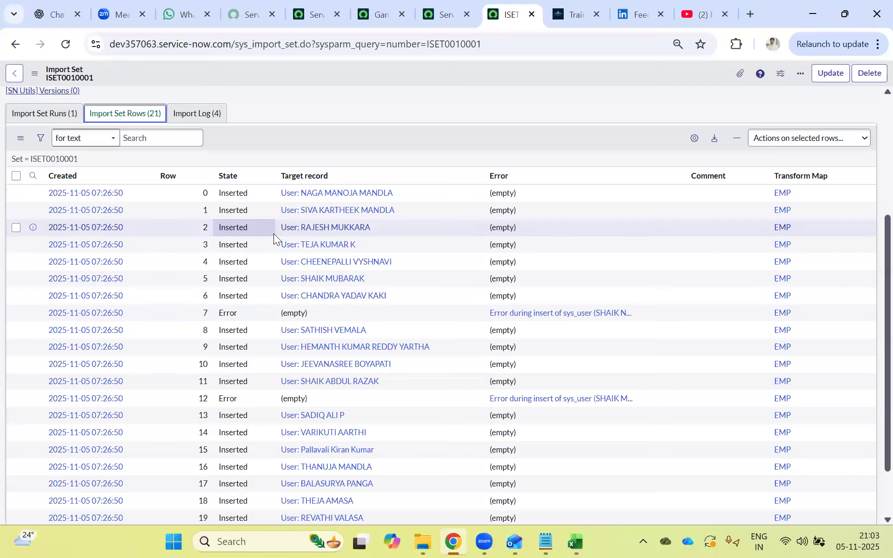
{"action": "scroll", "coordinate": [417, 258], "scroll_direction": "down", "scroll_amount": 2}
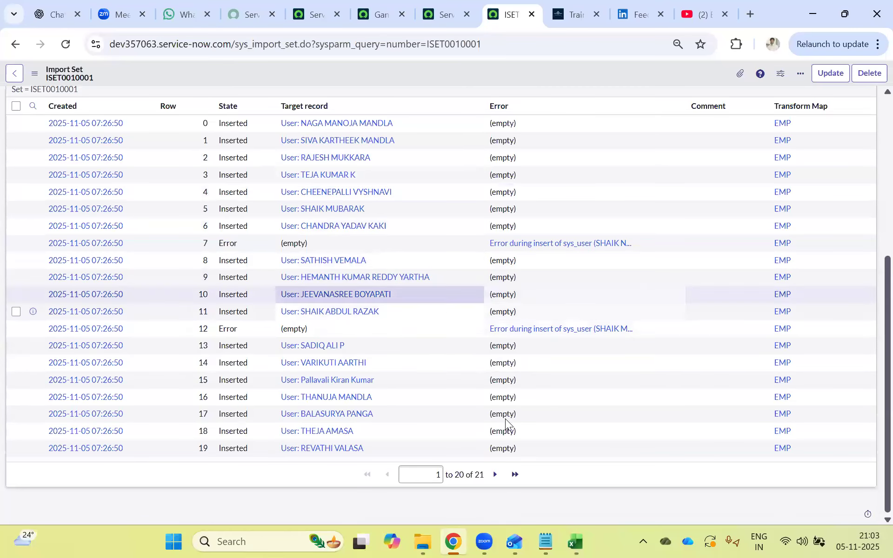
{"action": "left_click", "coordinate": [497, 475]}
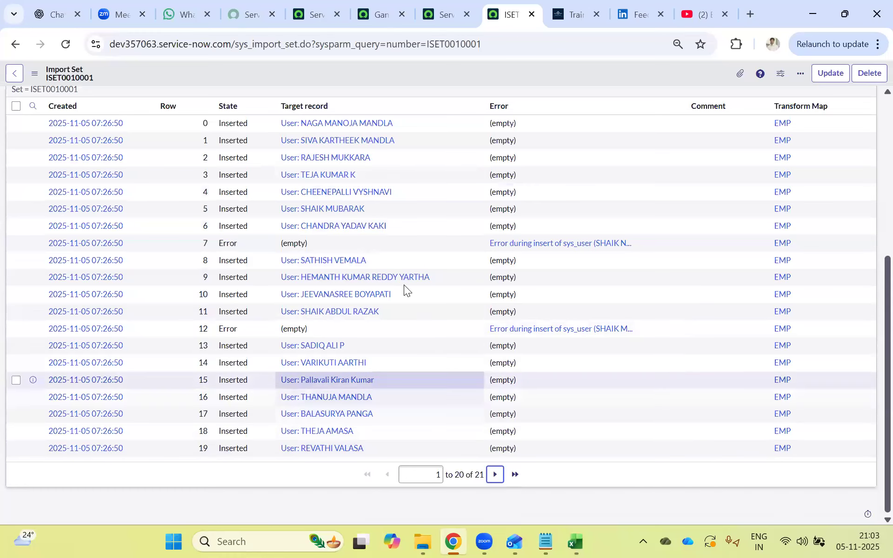
{"action": "left_click", "coordinate": [392, 418]}
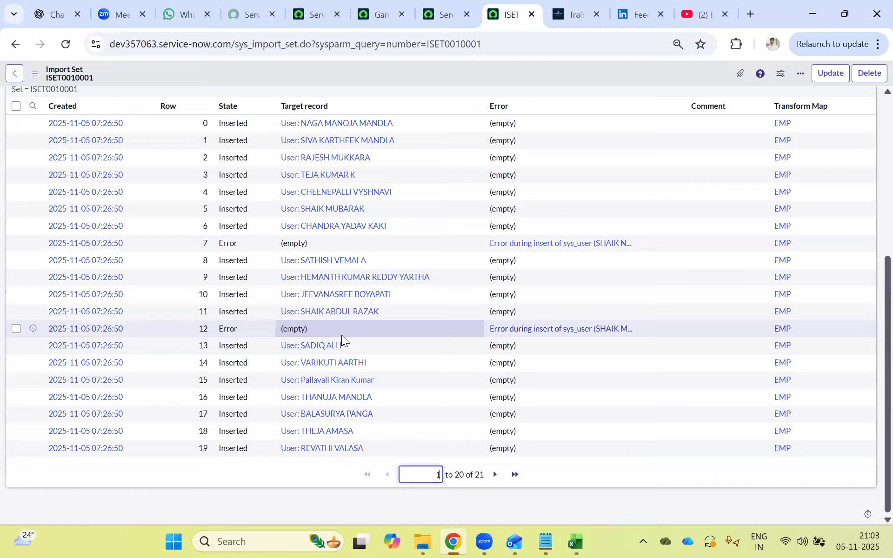
{"action": "scroll", "coordinate": [351, 335], "scroll_direction": "up", "scroll_amount": 3}
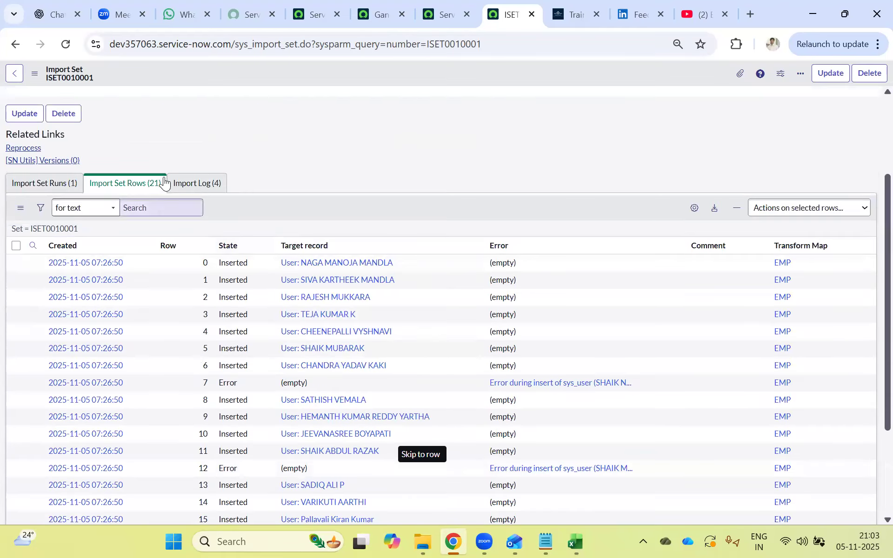
Show the import set's Import Log and open every error entry in its own browser tab.
{"action": "left_click", "coordinate": [197, 183]}
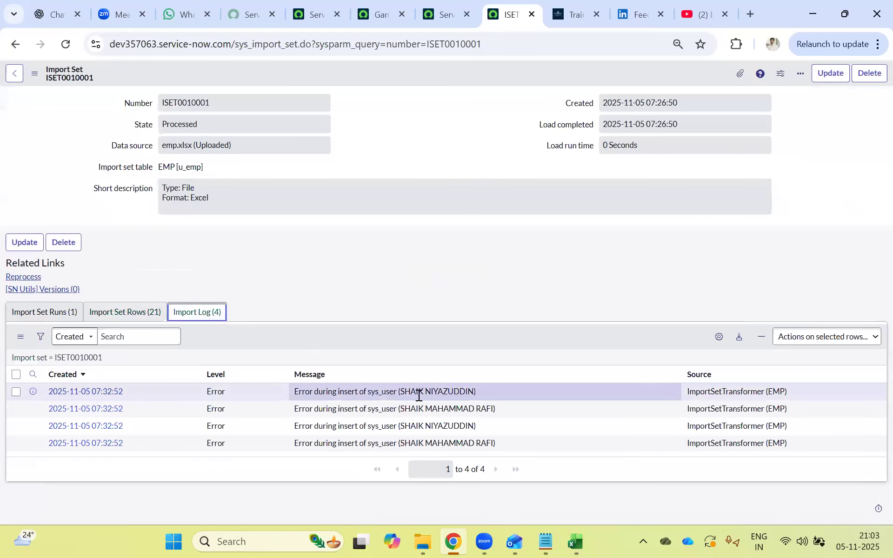
{"action": "left_click_drag", "start_coordinate": [366, 391], "coordinate": [488, 395]}
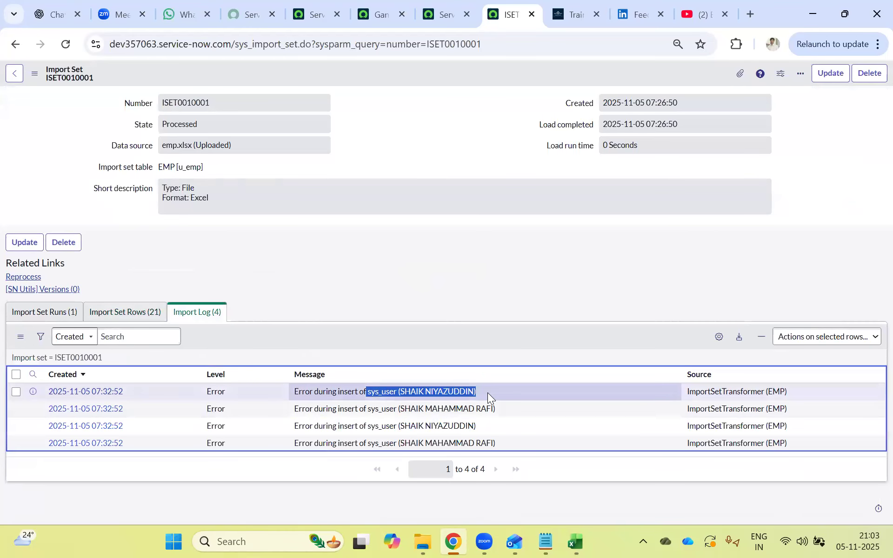
{"action": "middle_click", "coordinate": [95, 393]}
{"action": "middle_click", "coordinate": [84, 411]}
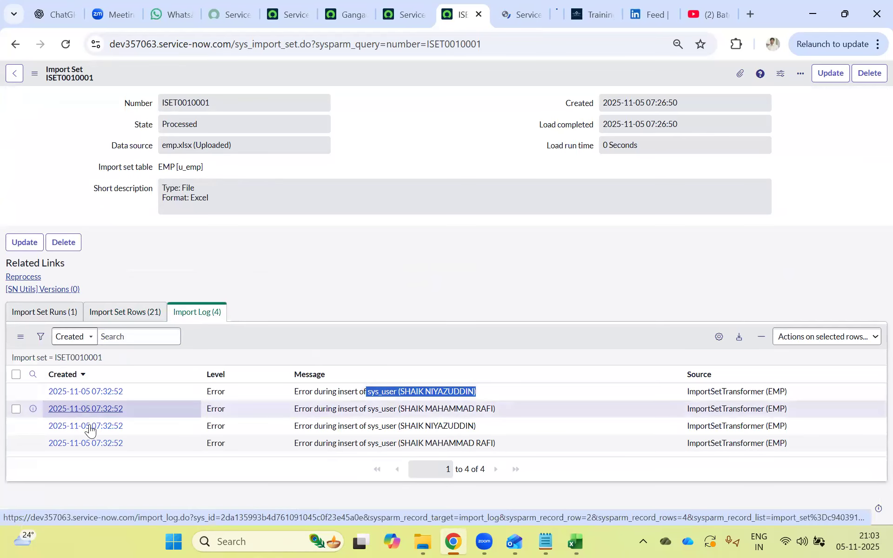
{"action": "middle_click", "coordinate": [89, 427]}
{"action": "middle_click", "coordinate": [86, 446]}
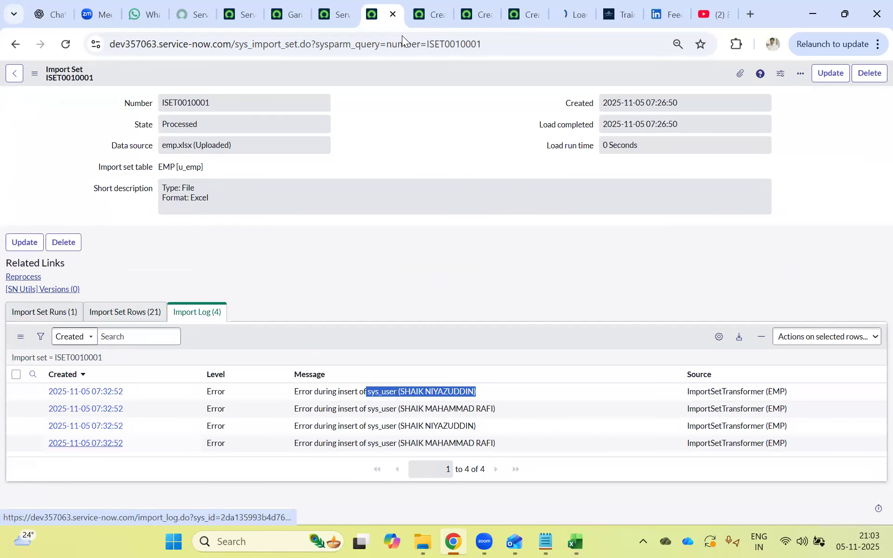
Read the error message and import set row in each opened Import Log record.
{"action": "left_click", "coordinate": [433, 13]}
{"action": "left_click_drag", "start_coordinate": [268, 162], "coordinate": [373, 176]}
{"action": "left_click", "coordinate": [483, 9]}
{"action": "mouse_move", "coordinate": [258, 163]}
{"action": "left_mouse_down"}
{"action": "mouse_move", "coordinate": [399, 174]}
{"action": "mouse_move", "coordinate": [242, 168]}
{"action": "left_mouse_up"}
{"action": "left_click", "coordinate": [526, 14]}
{"action": "left_click", "coordinate": [578, 7]}
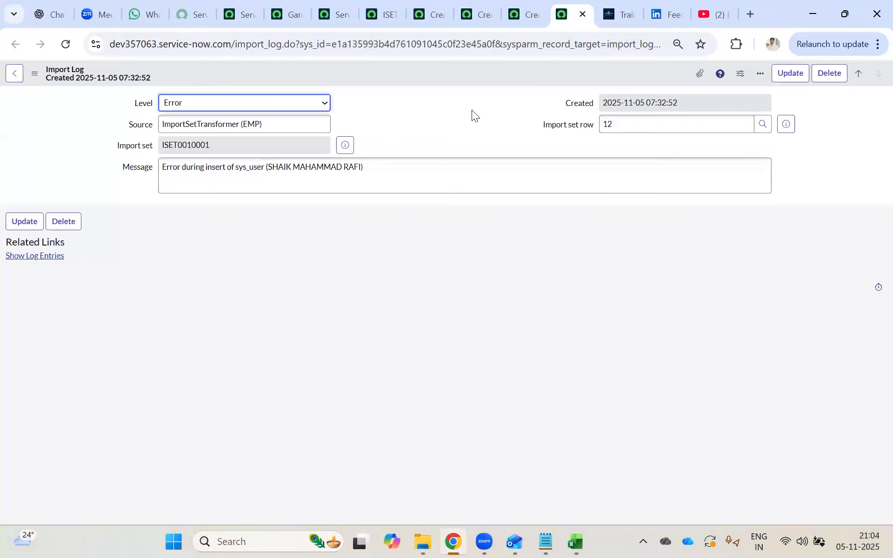
Go back to import set ISET0010001 and check the State and Error values of its import set rows again.
{"action": "left_click", "coordinate": [384, 10]}
{"action": "left_click", "coordinate": [141, 310]}
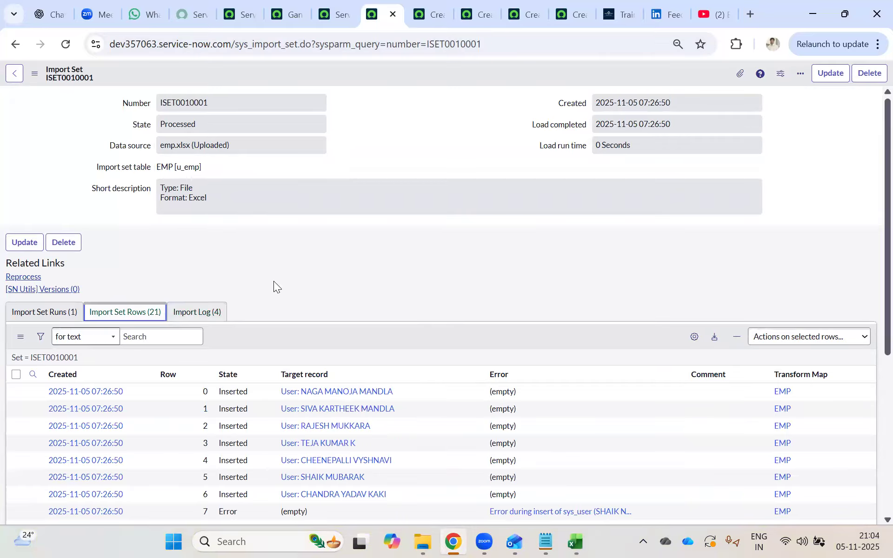
{"action": "scroll", "coordinate": [274, 281], "scroll_direction": "down", "scroll_amount": 3}
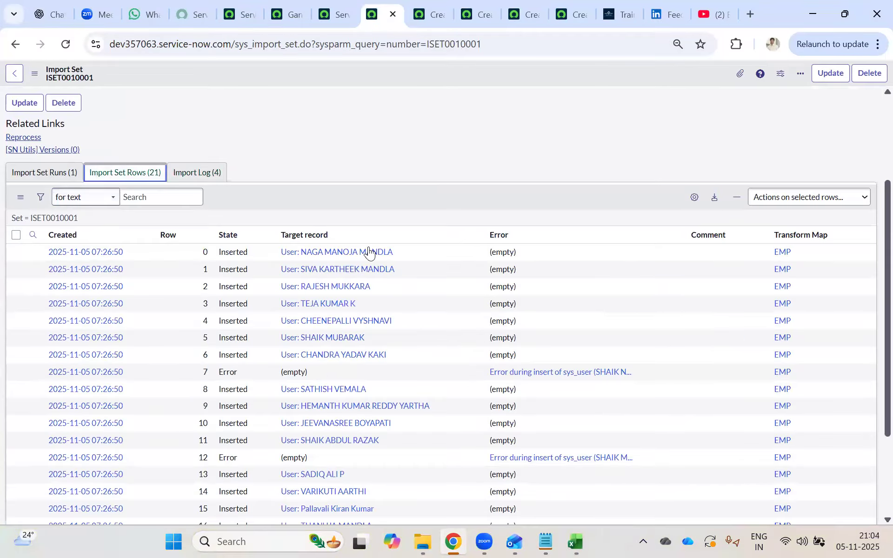
{"action": "scroll", "coordinate": [395, 335], "scroll_direction": "down", "scroll_amount": 3}
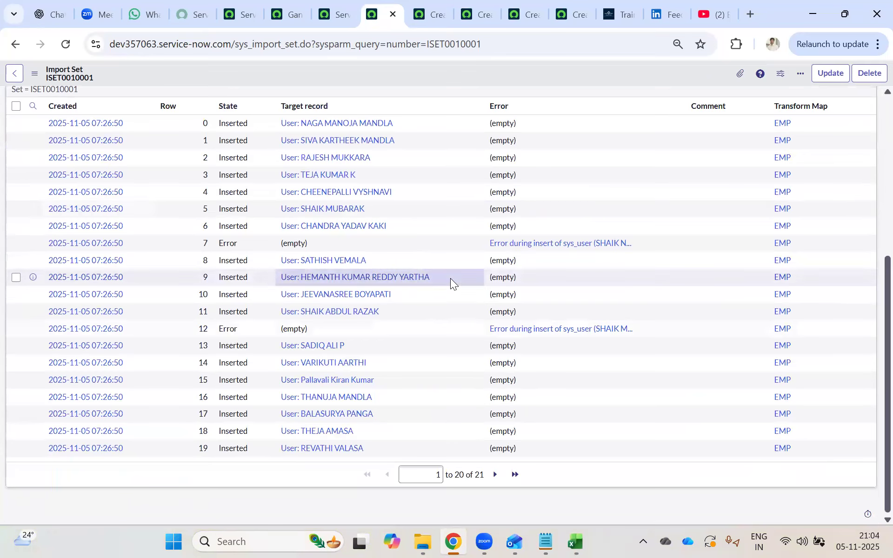
{"action": "scroll", "coordinate": [427, 282], "scroll_direction": "up", "scroll_amount": 6}
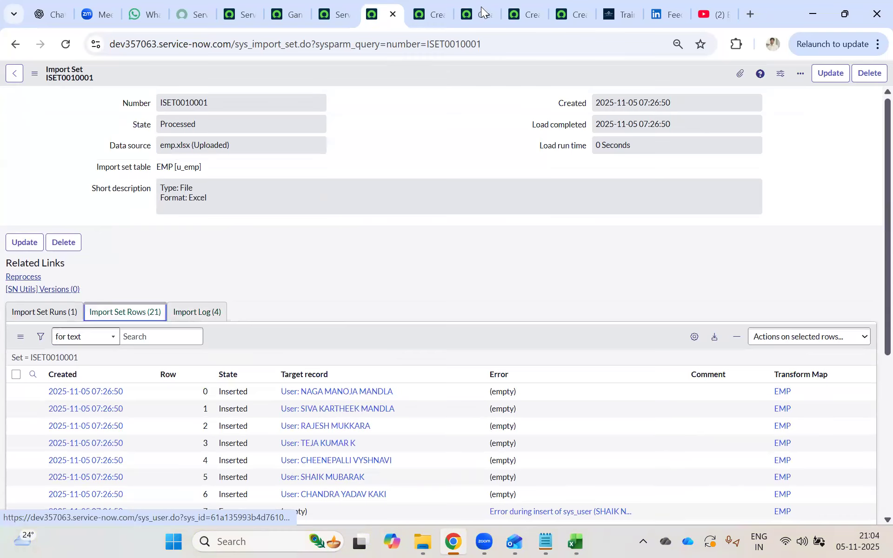
Find the ServiceNow home page tab, filter the navigator for "users", and open the User Administration Users list in a new tab.
{"action": "left_click", "coordinate": [283, 7]}
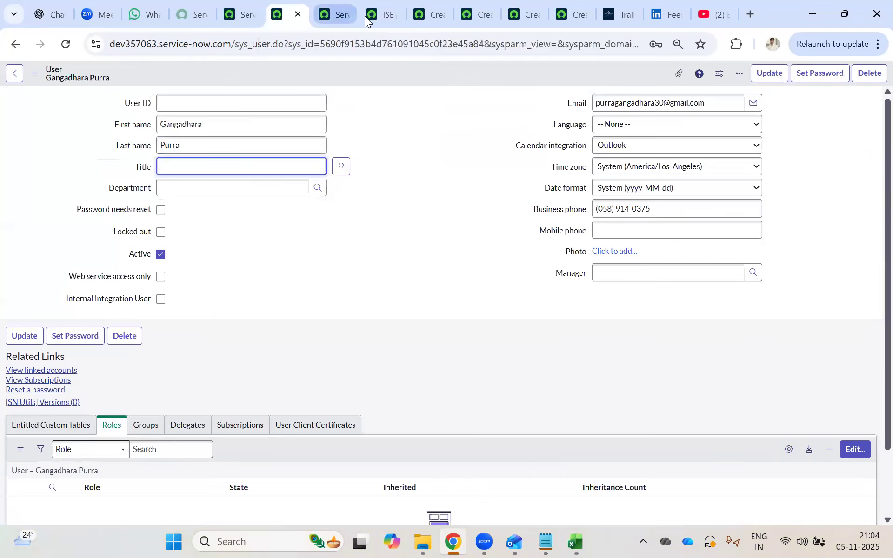
{"action": "left_click", "coordinate": [328, 12]}
{"action": "left_click", "coordinate": [381, 16]}
{"action": "left_click", "coordinate": [429, 15]}
{"action": "left_click", "coordinate": [524, 15]}
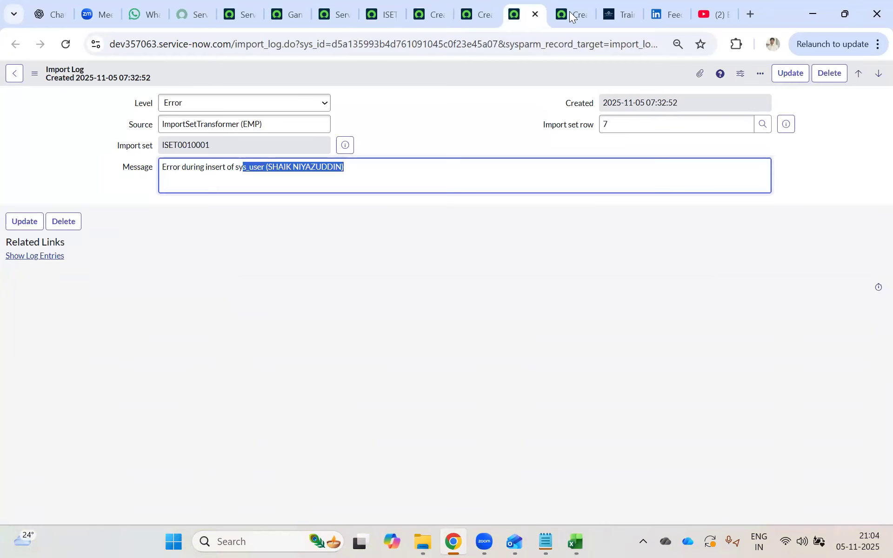
{"action": "left_click", "coordinate": [569, 11]}
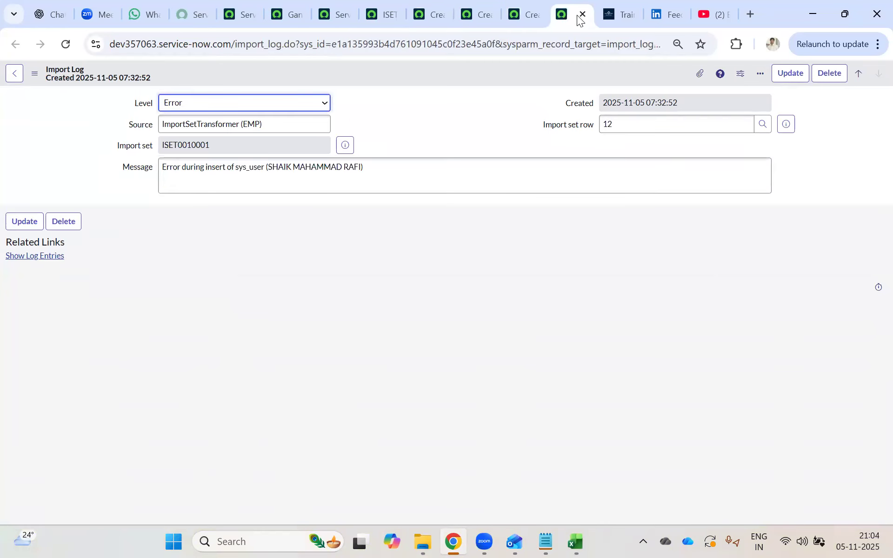
{"action": "left_click", "coordinate": [122, 82]}
{"action": "type", "text": "users"}
{"action": "scroll", "coordinate": [96, 259], "scroll_direction": "down", "scroll_amount": 3}
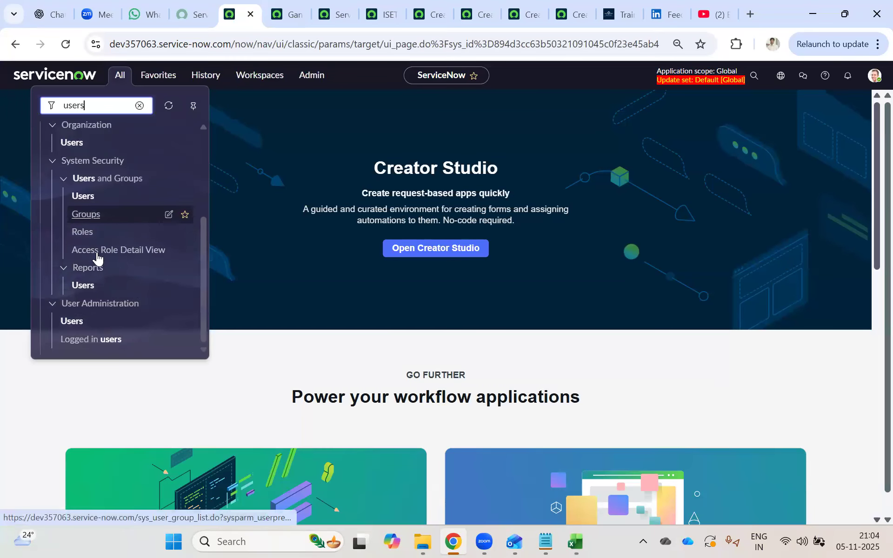
{"action": "middle_click", "coordinate": [72, 321]}
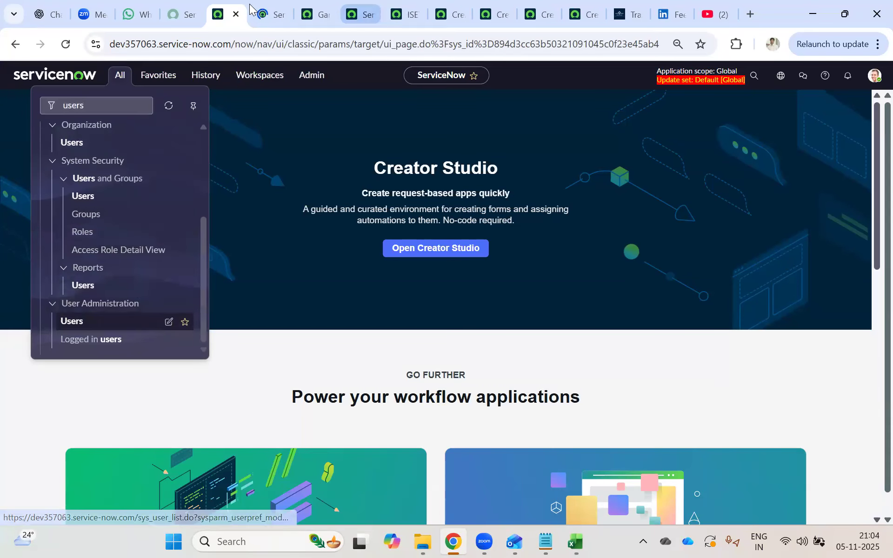
{"action": "key", "text": "ctrl+Tab"}
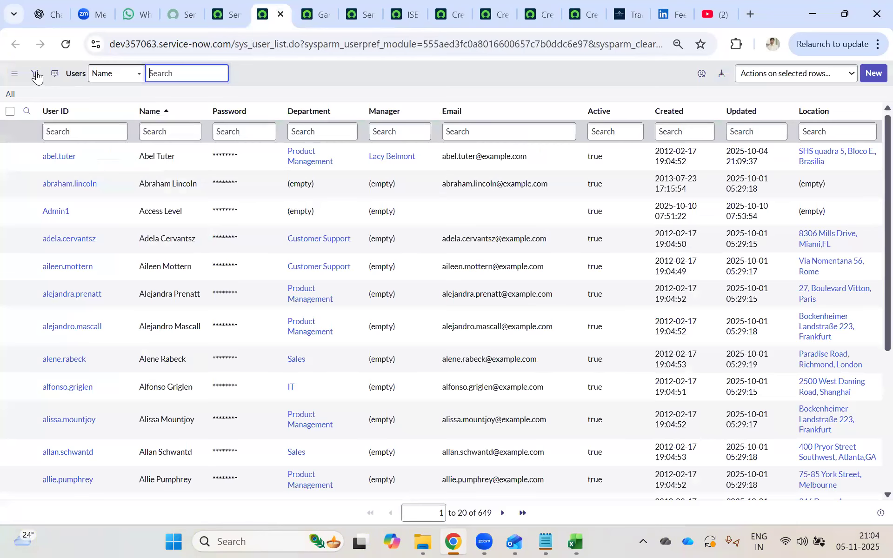
Filter the Users list to records with Created on Today and review the listed users.
{"action": "left_click", "coordinate": [34, 73]}
{"action": "left_click", "coordinate": [37, 120]}
{"action": "type", "text": "crea"}
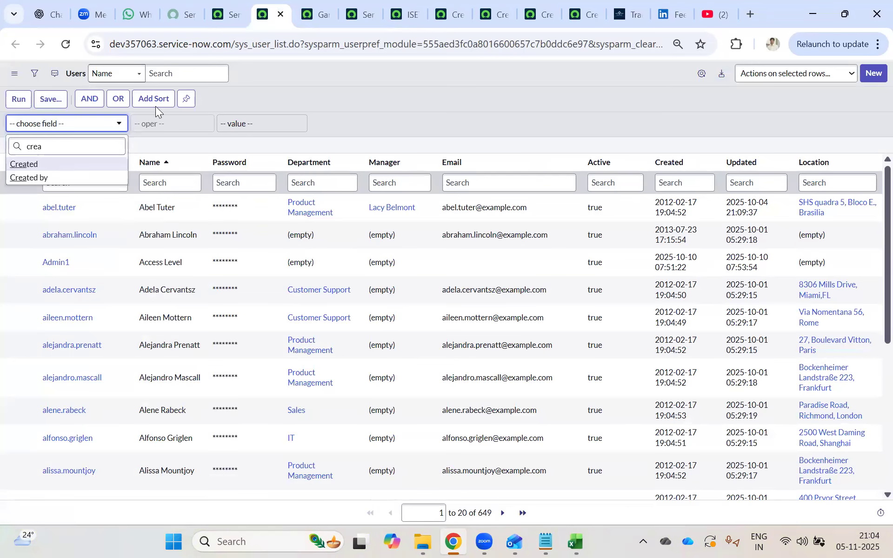
{"action": "key", "text": "Return"}
{"action": "left_click", "coordinate": [18, 99]}
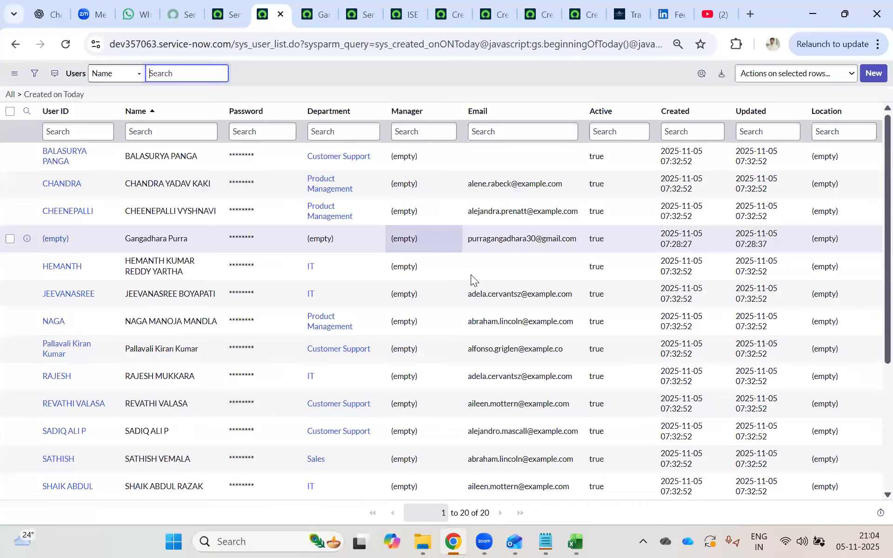
{"action": "scroll", "coordinate": [472, 274], "scroll_direction": "down", "scroll_amount": 4}
{"action": "scroll", "coordinate": [471, 273], "scroll_direction": "down", "scroll_amount": 1}
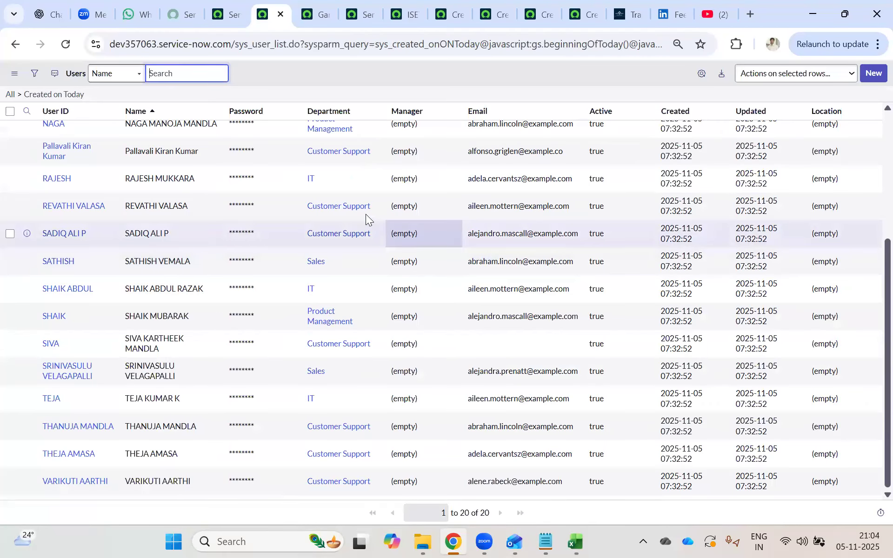
{"action": "scroll", "coordinate": [358, 210], "scroll_direction": "up", "scroll_amount": 2}
{"action": "scroll", "coordinate": [358, 210], "scroll_direction": "up", "scroll_amount": 2}
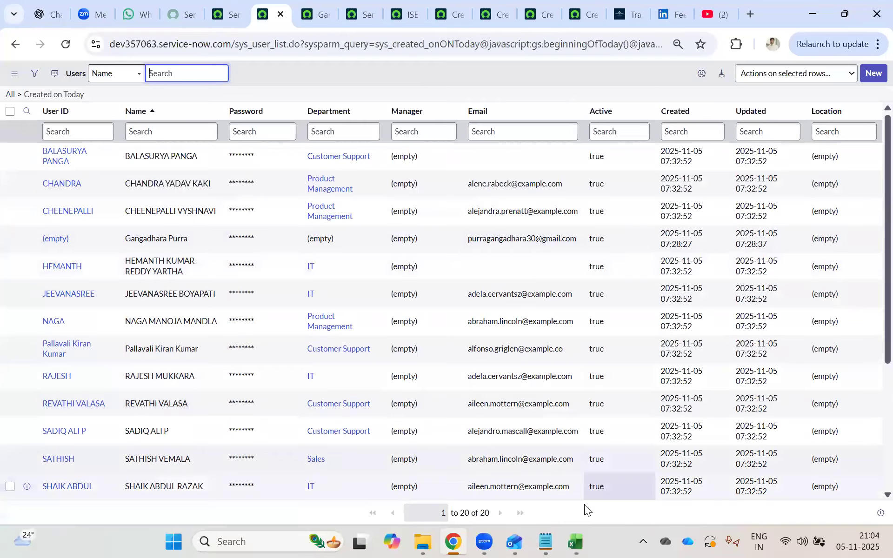